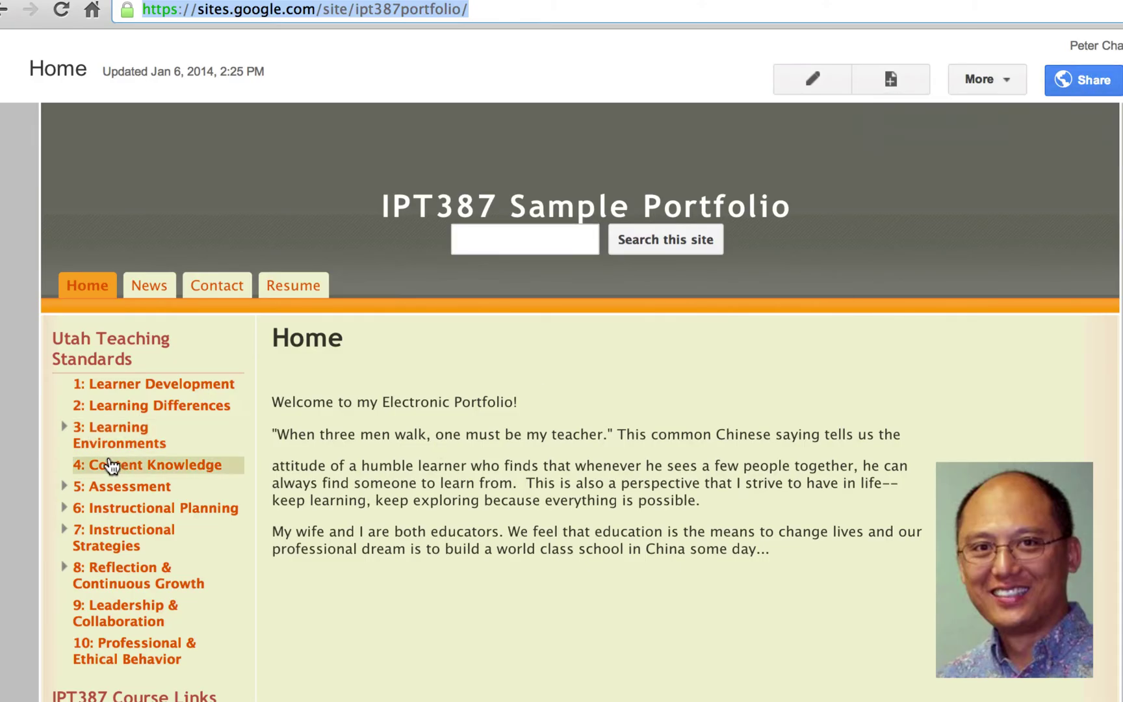
Expand the Learning Environments section in the sidebar navigation to view its subpages, and collapse it.
click(64, 425)
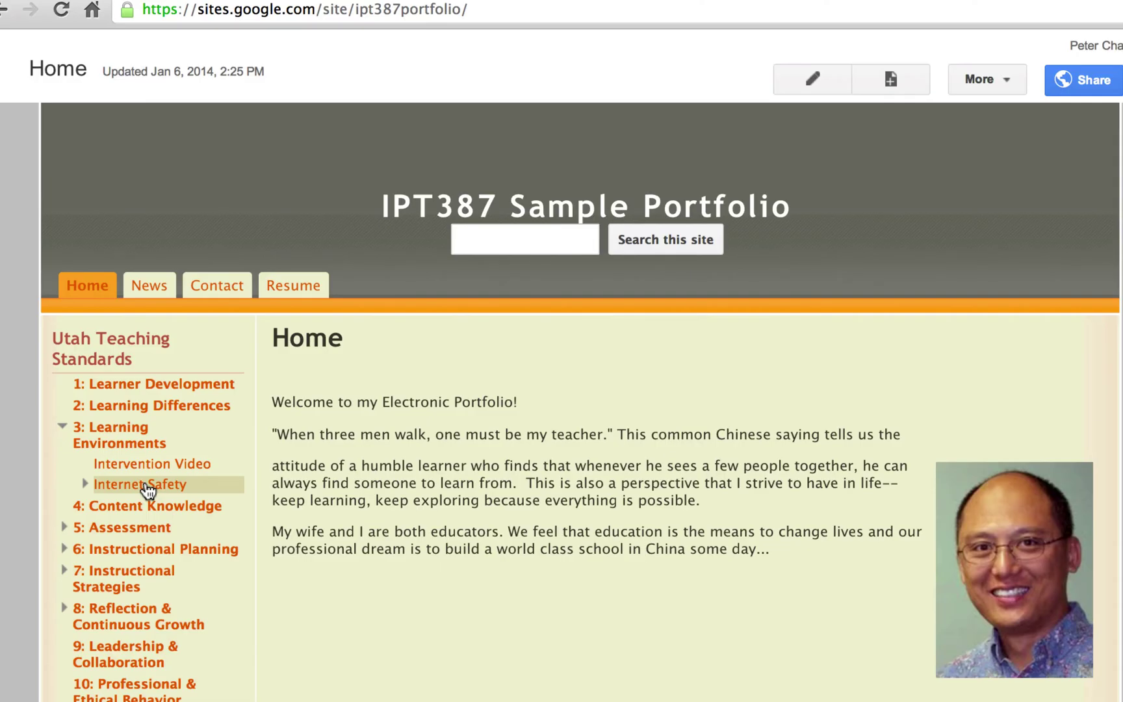
click(61, 428)
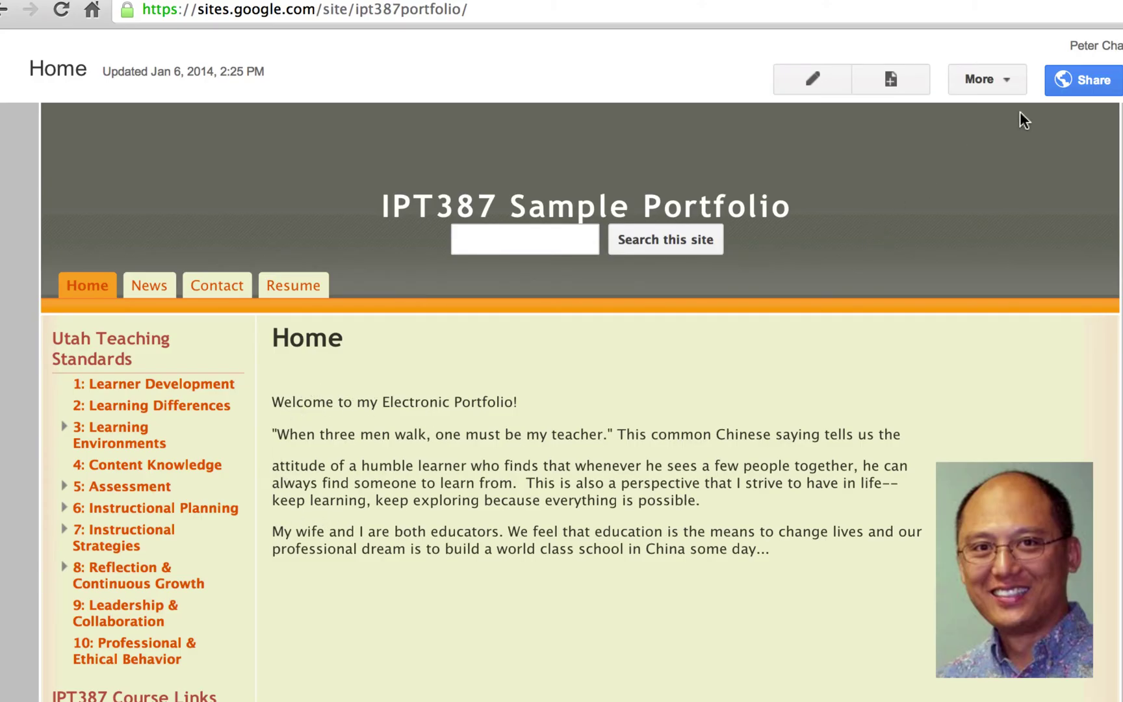
click(1001, 76)
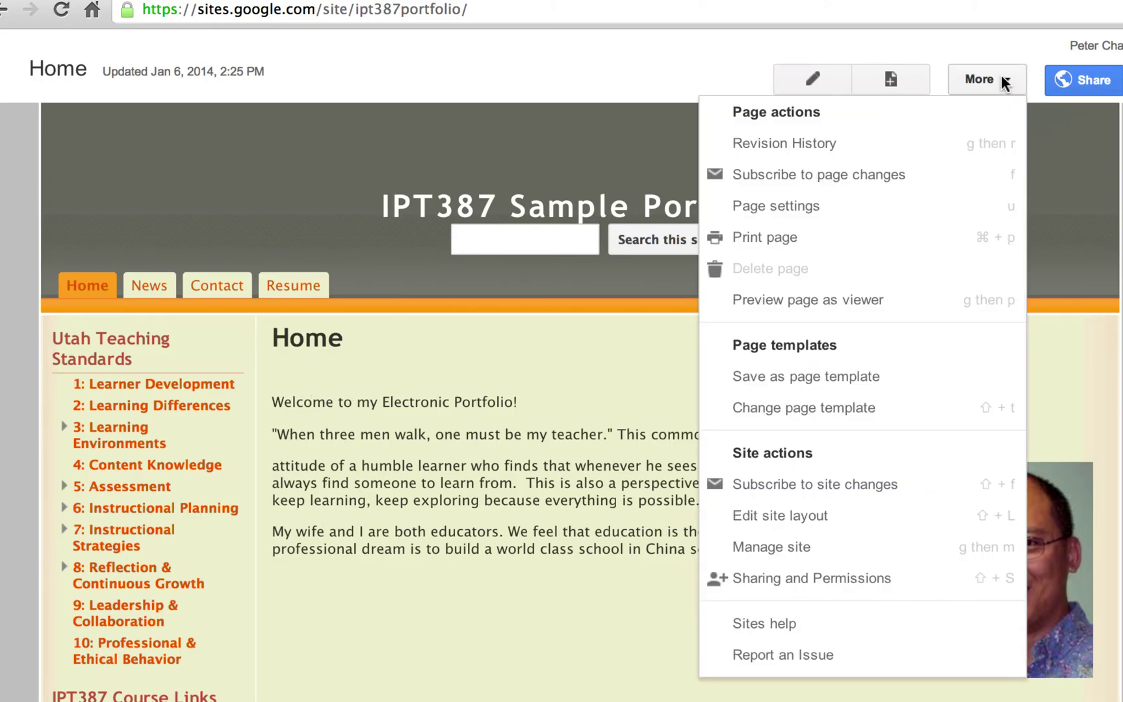
click(885, 523)
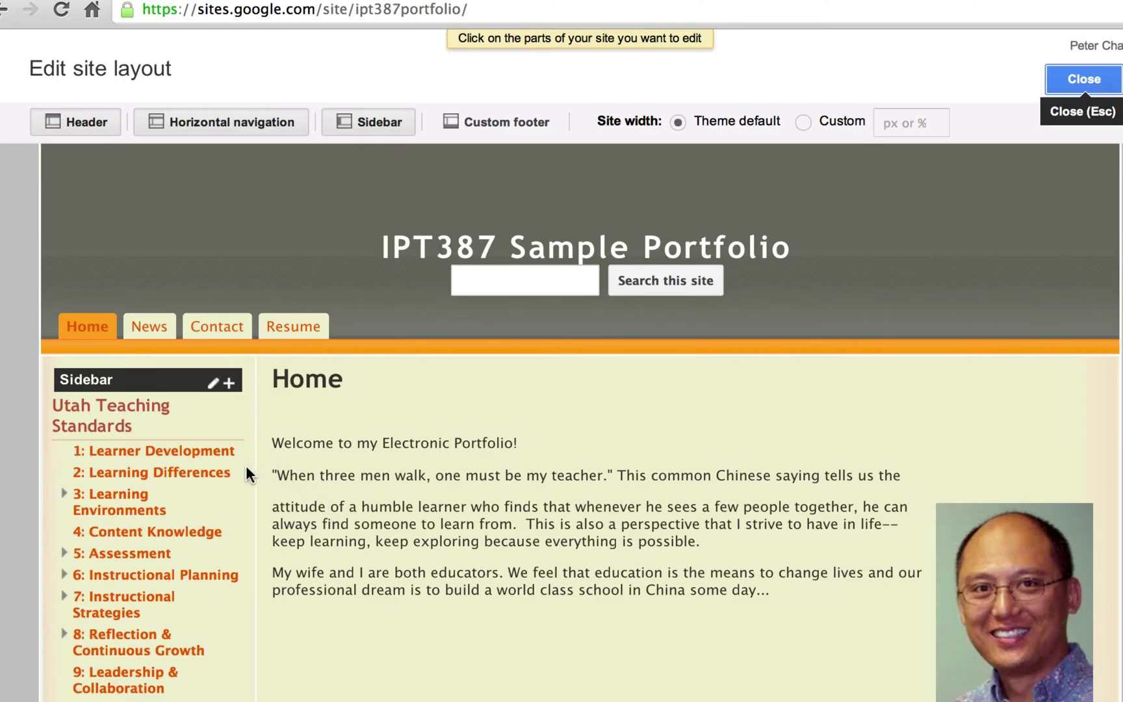
click(211, 382)
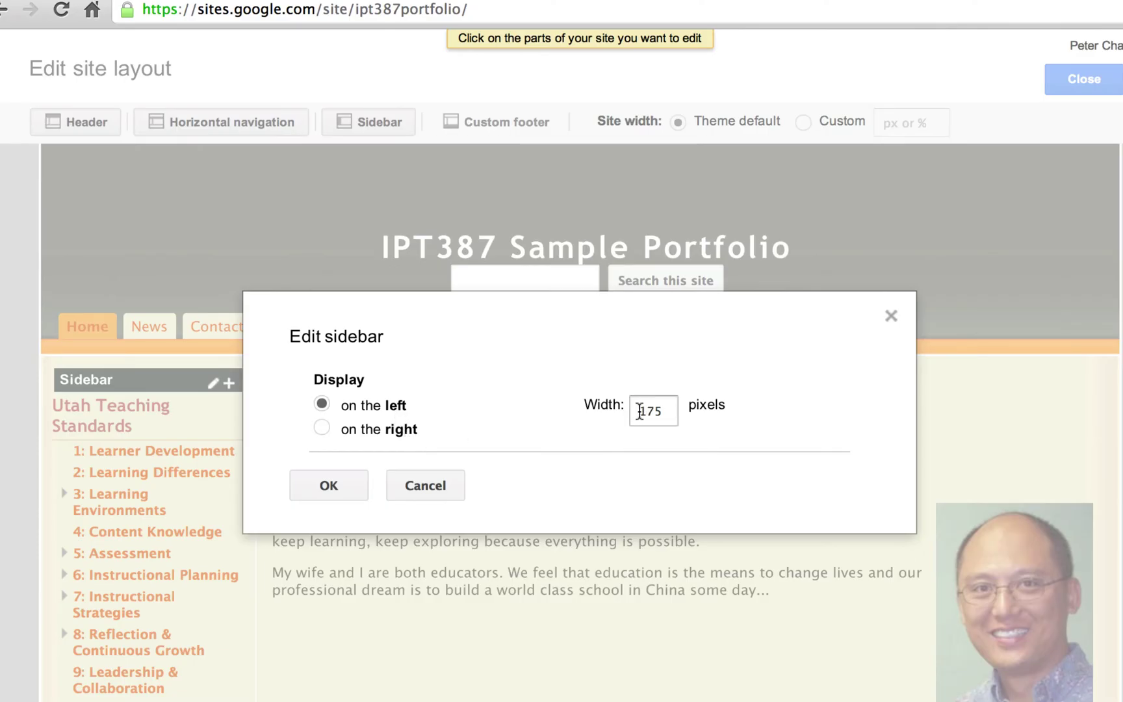
drag(639, 411, 672, 412)
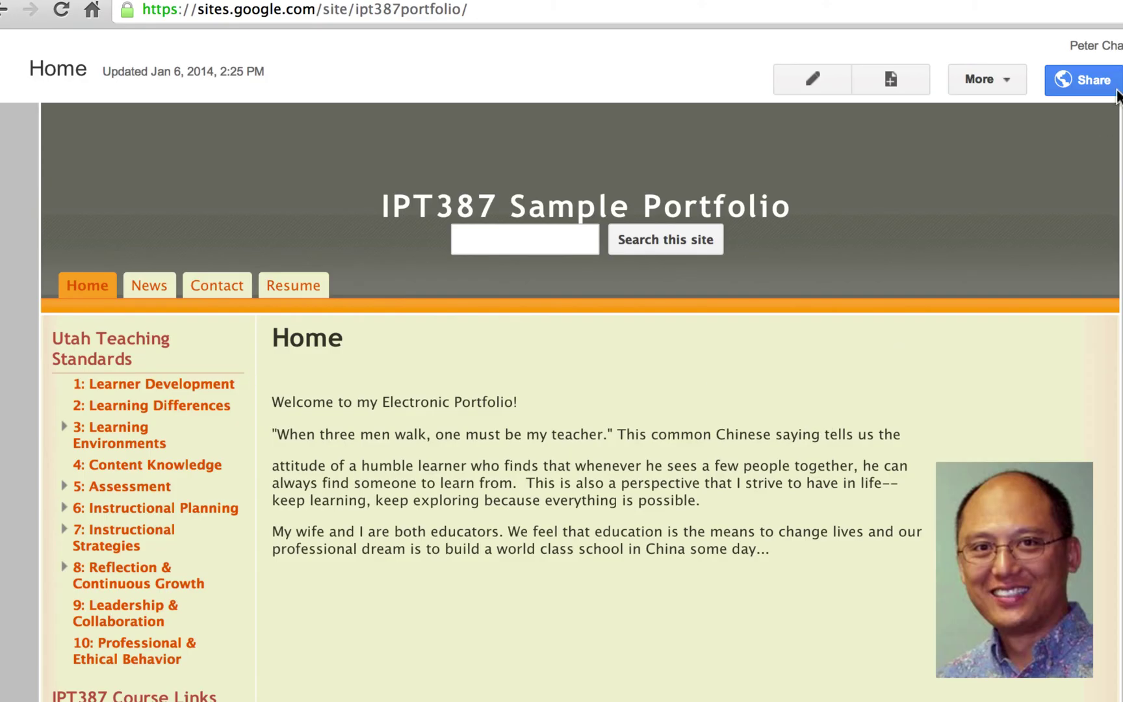
Widen the sidebar to 240 pixels in the site layout, close the layout editor and reload the page.
click(988, 91)
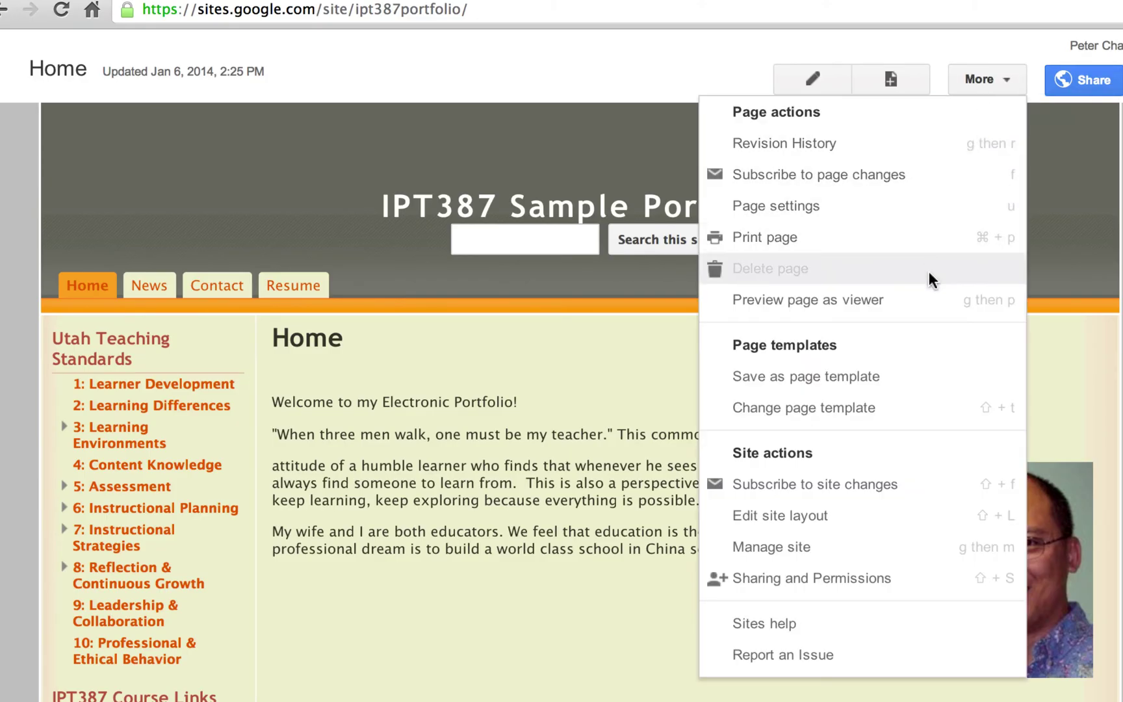
click(897, 528)
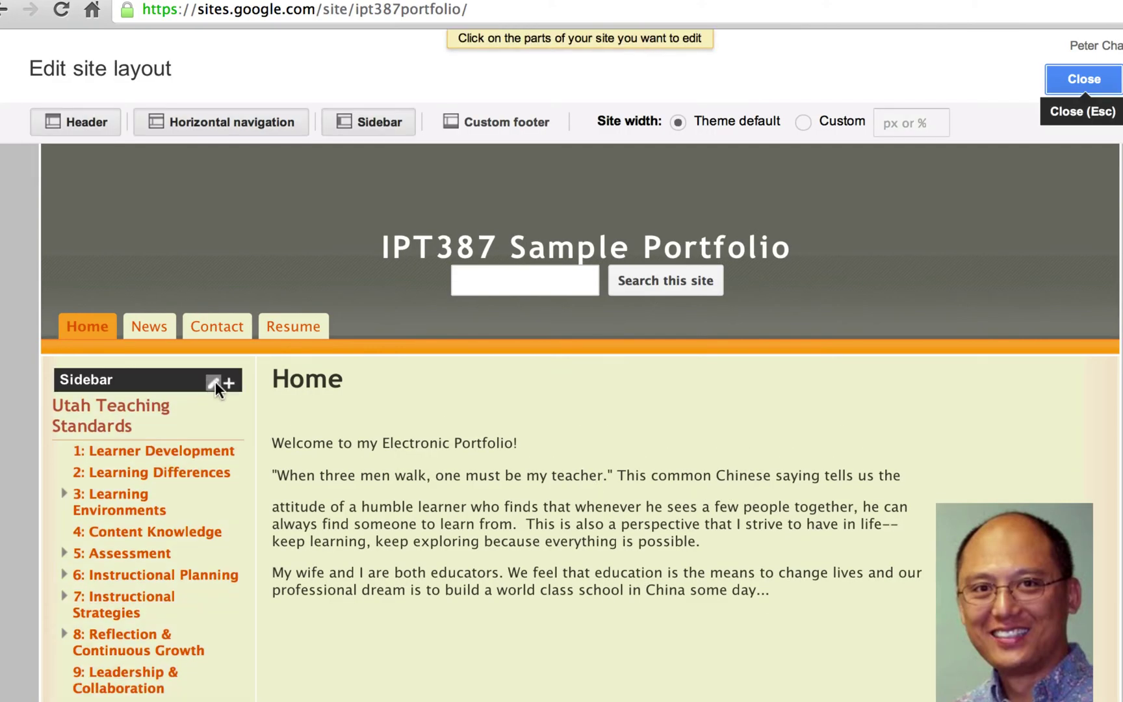
click(212, 382)
click(647, 408)
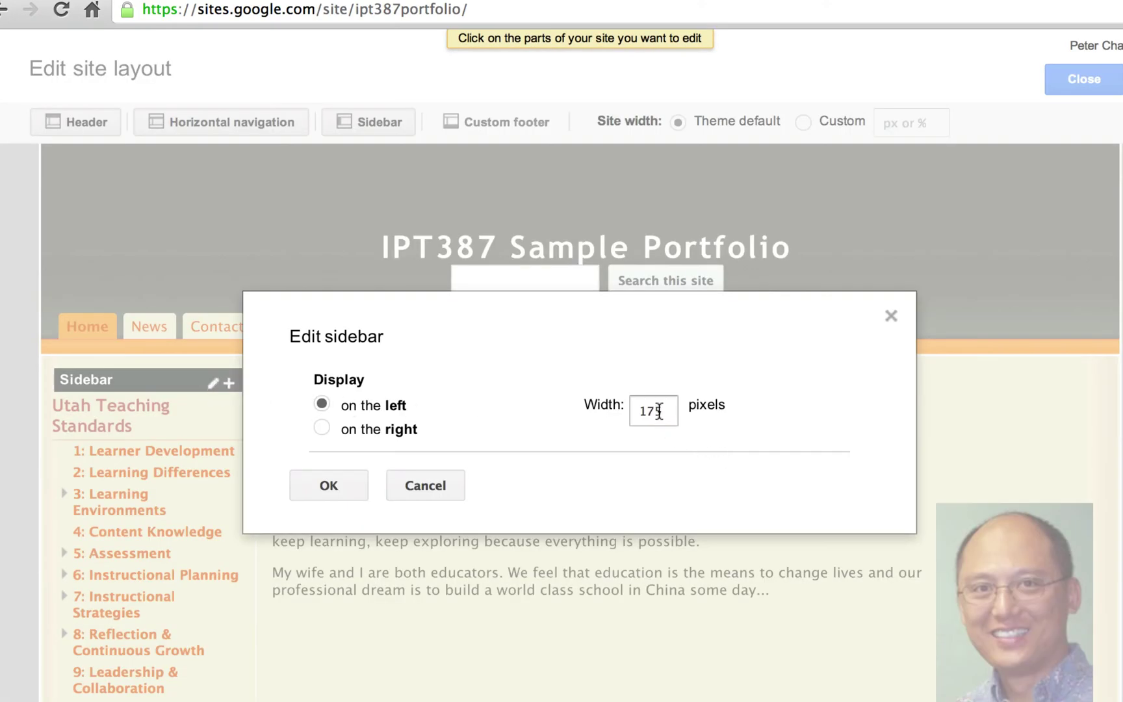
double_click(650, 409)
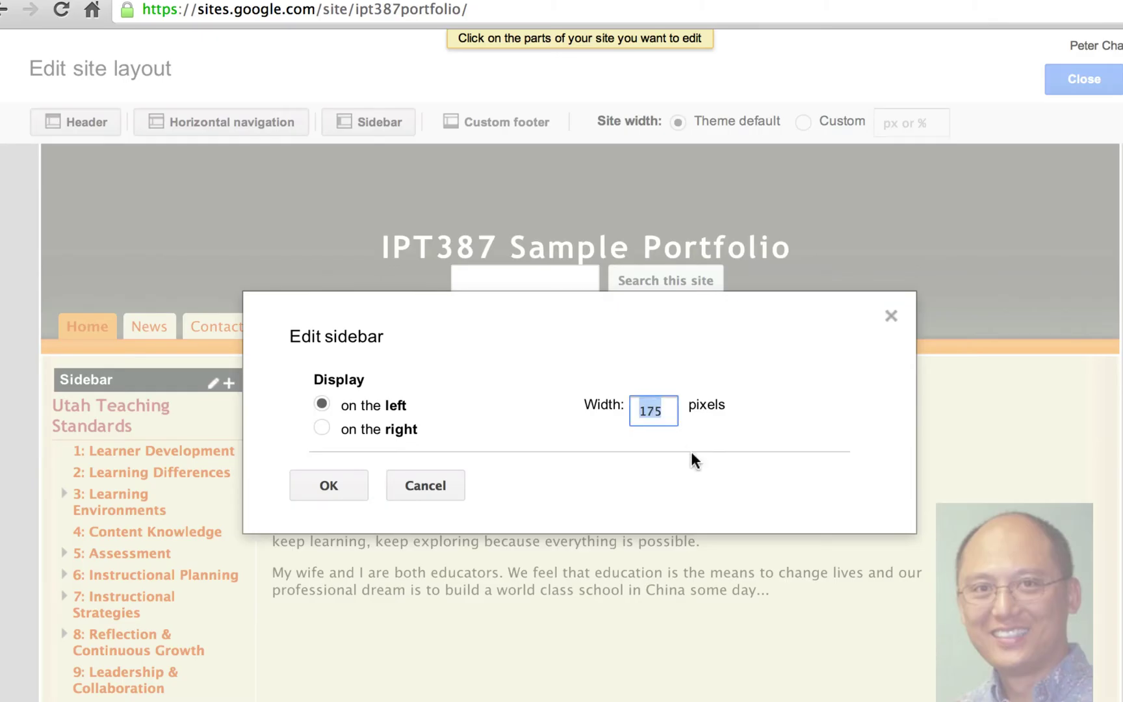
text(240)
click(304, 487)
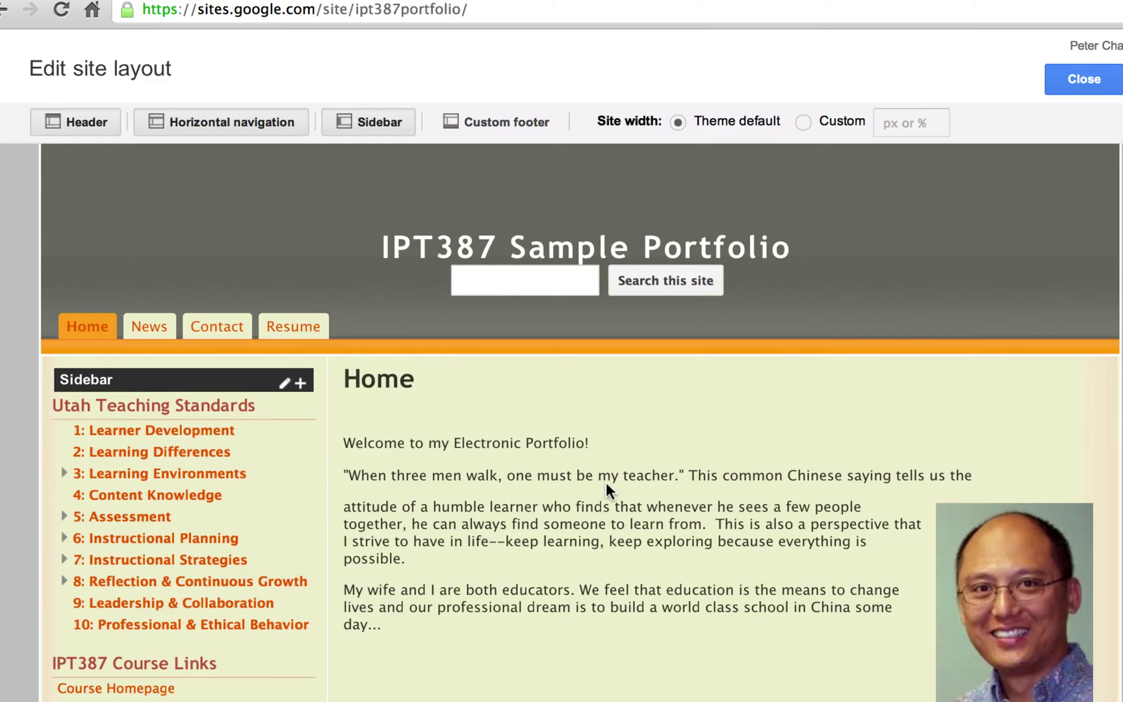
click(1083, 80)
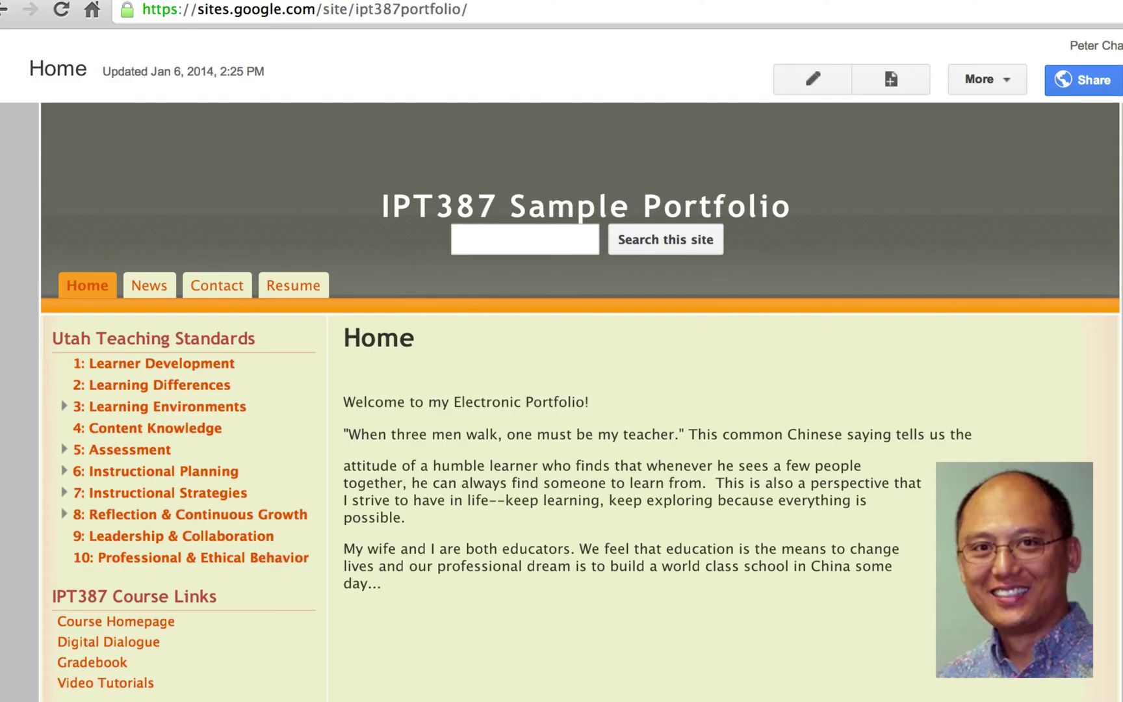
key(super+r)
In the site layout, switch the header and the horizontal navigation off and back on.
click(986, 79)
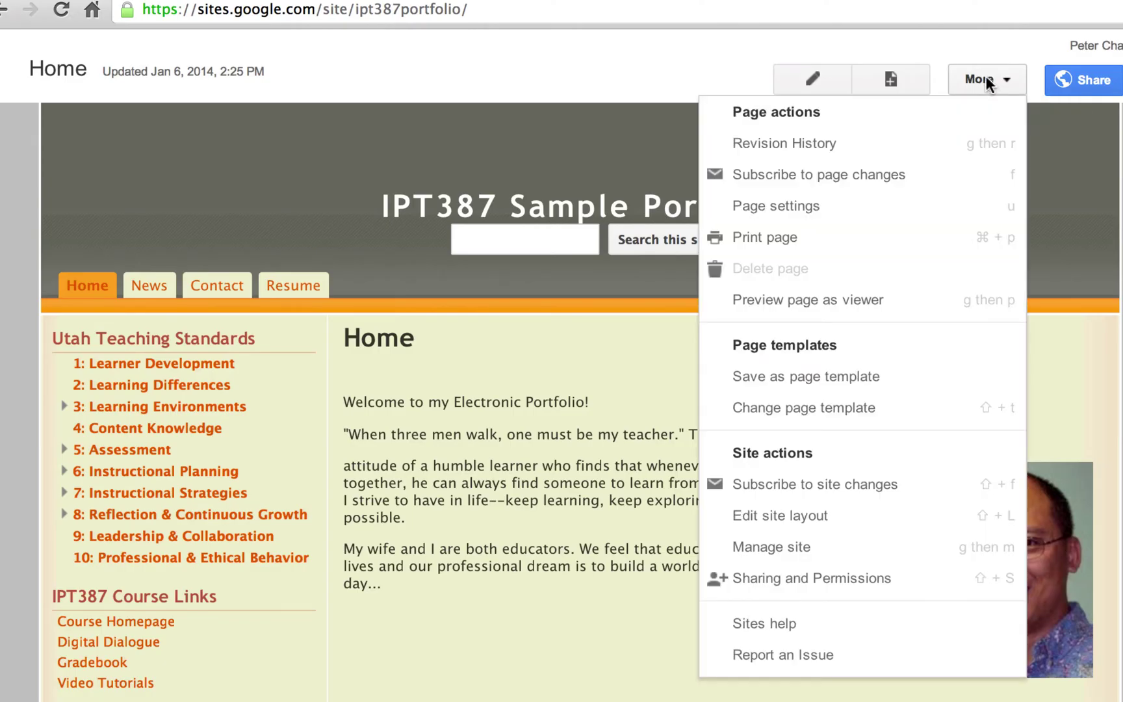
click(905, 521)
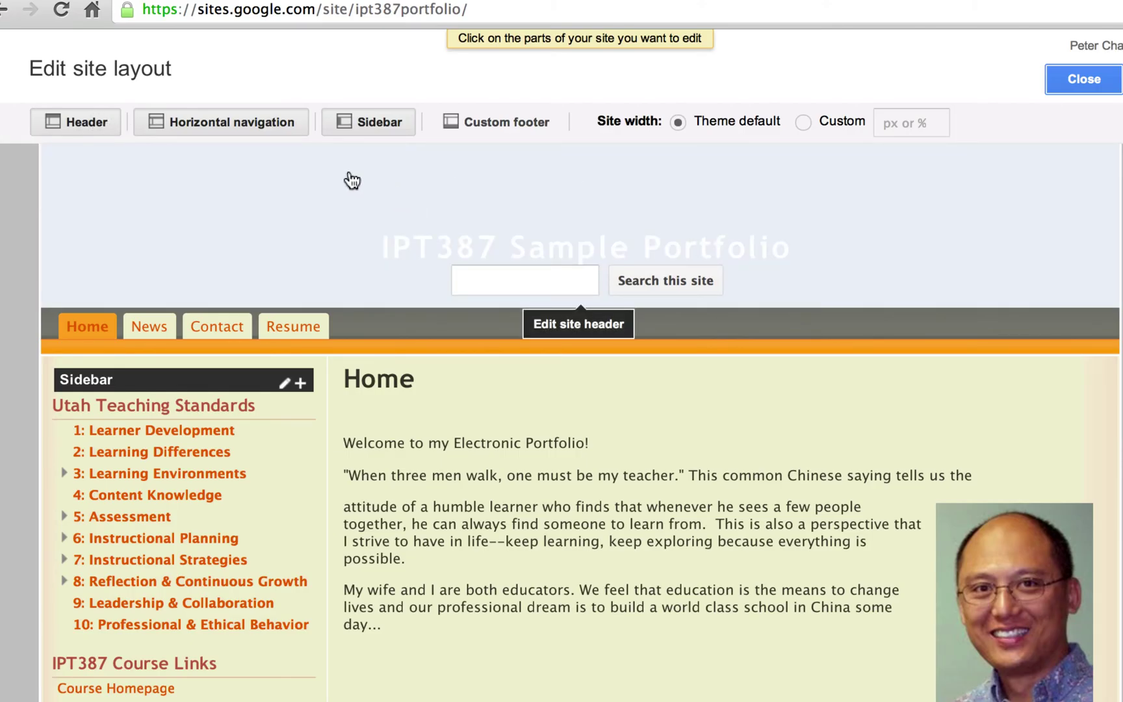
click(76, 121)
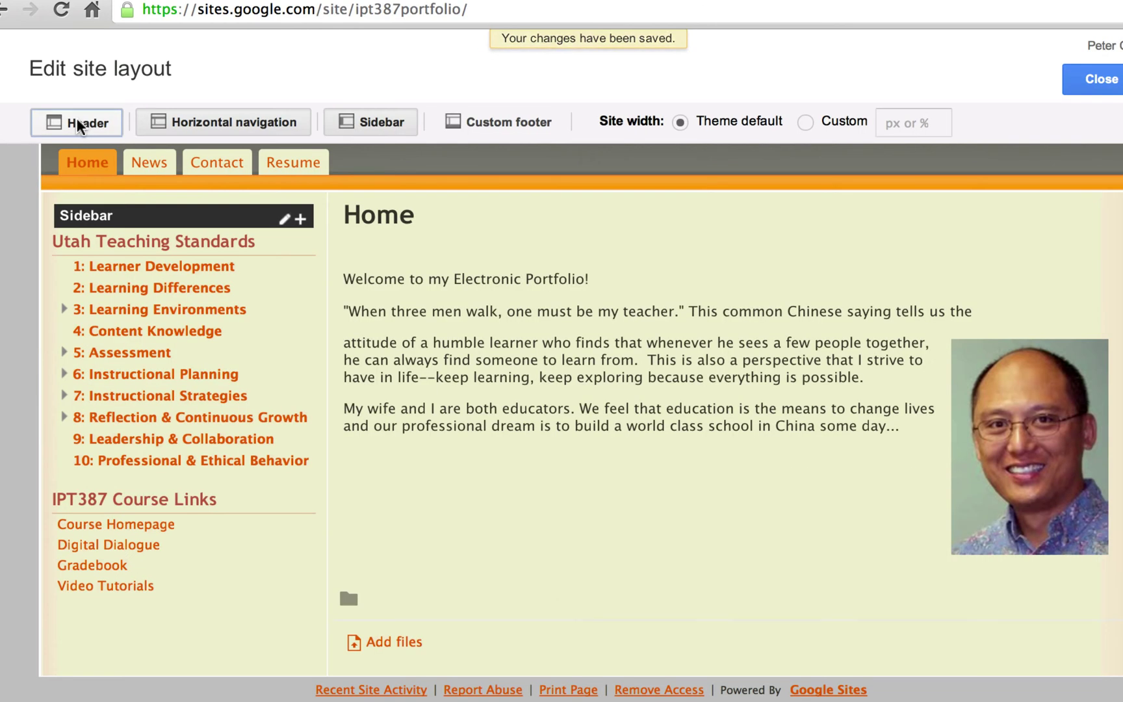
click(78, 124)
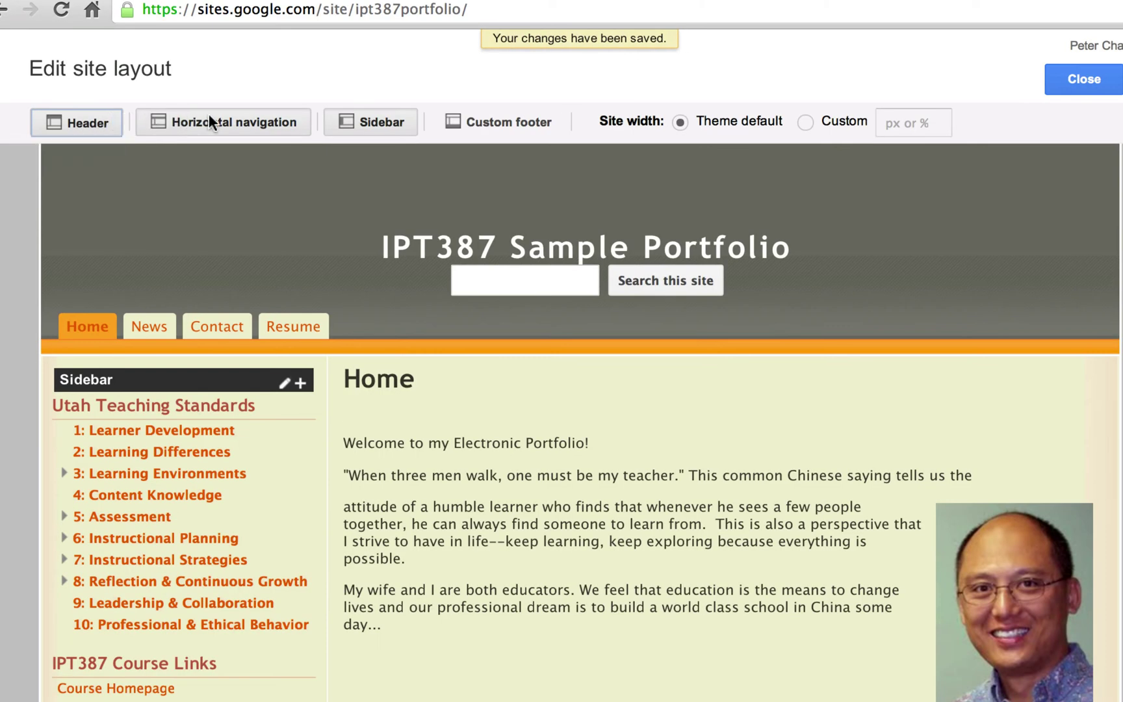
click(242, 122)
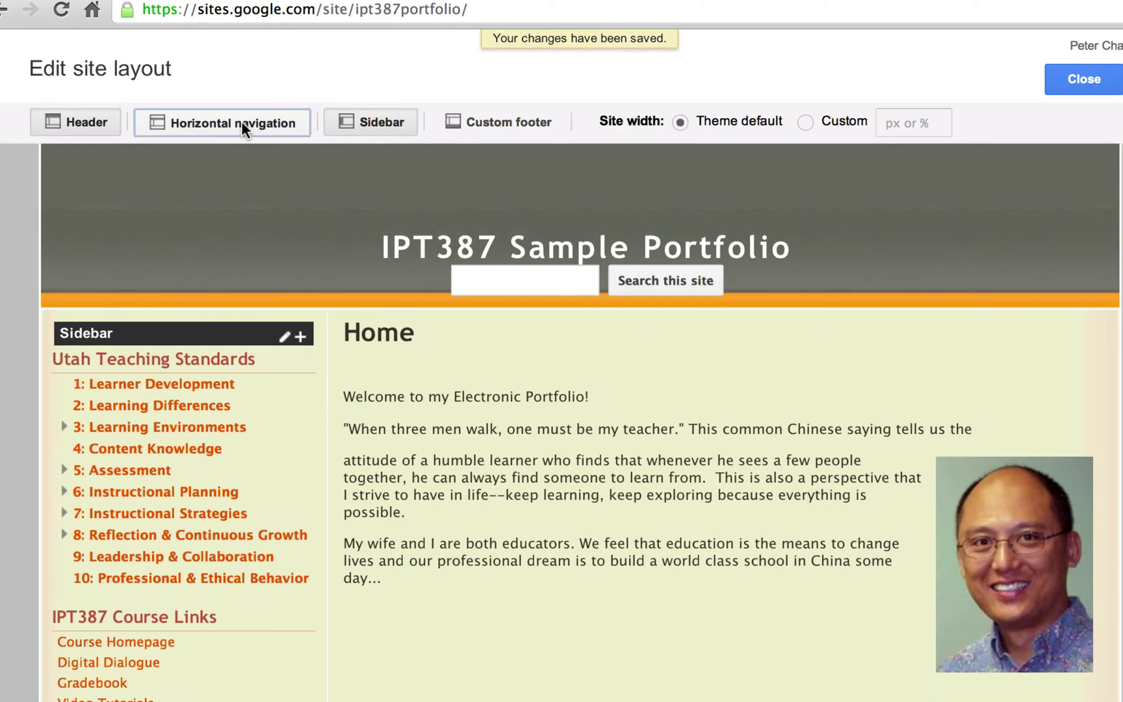
click(241, 122)
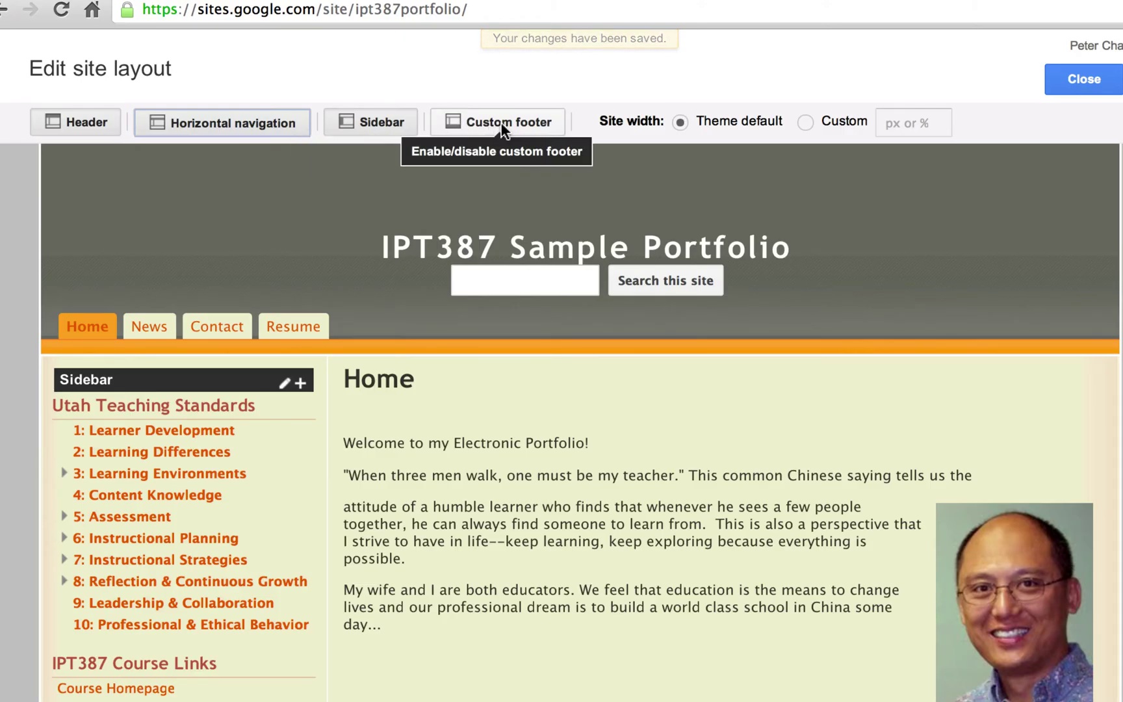
Enable the custom footer in the site layout and review the lower part of the home page.
scroll(536, 566, down, 3)
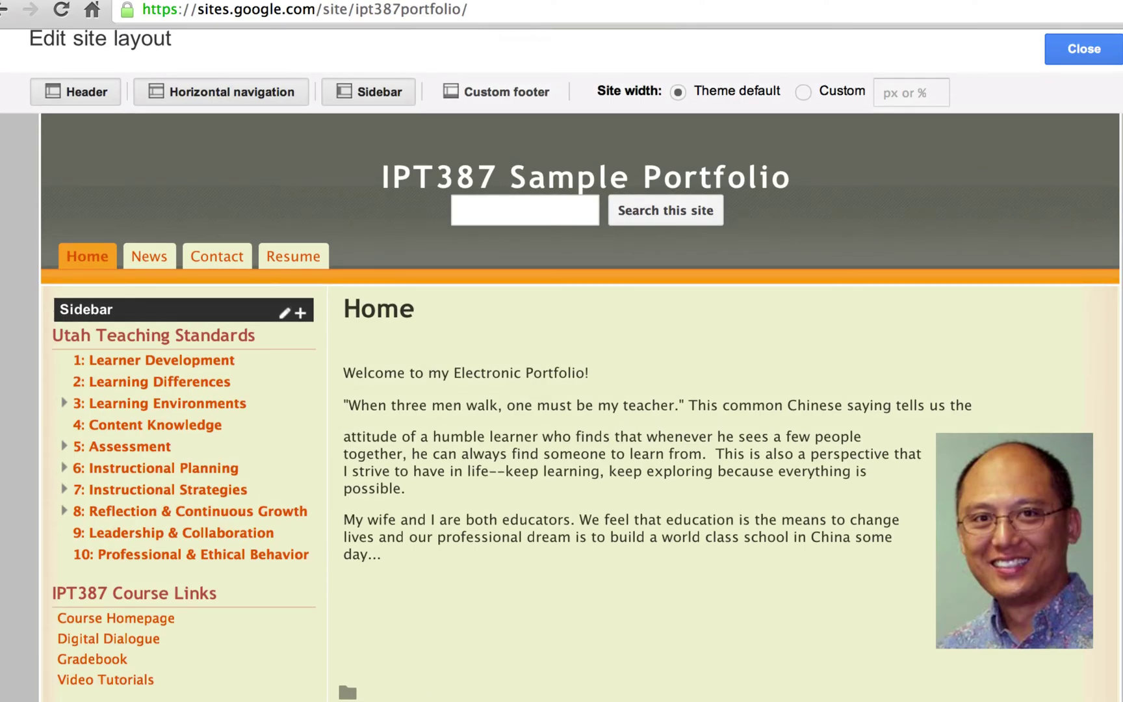
click(484, 87)
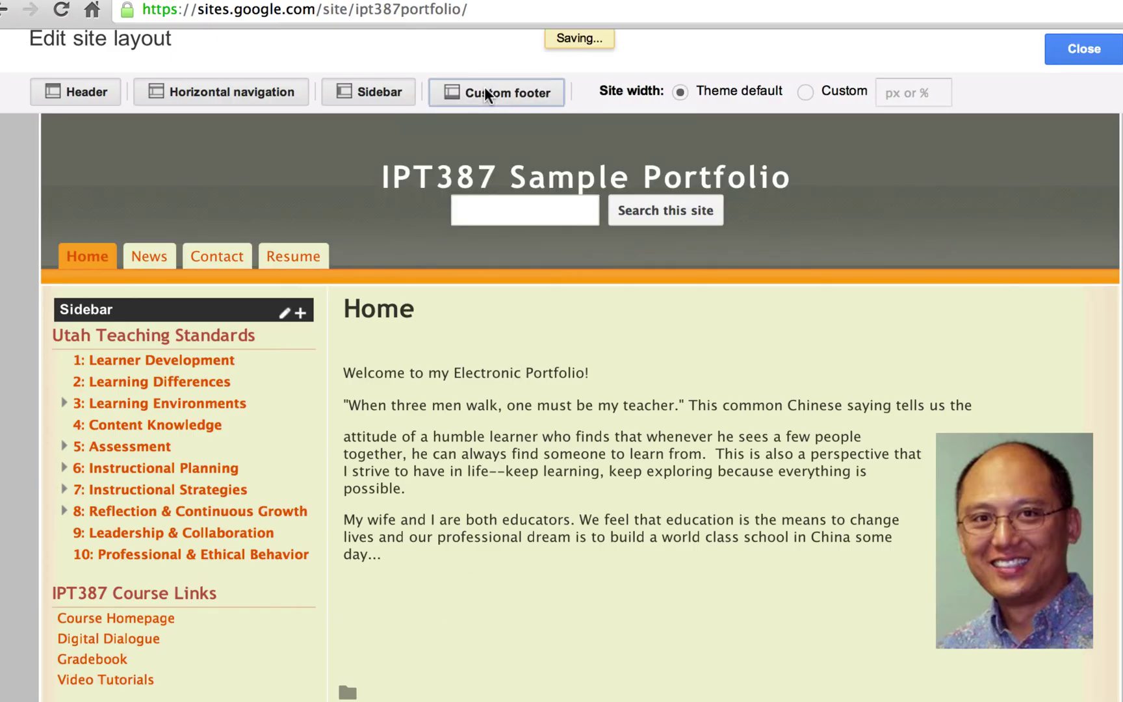
scroll(697, 679, down, 2)
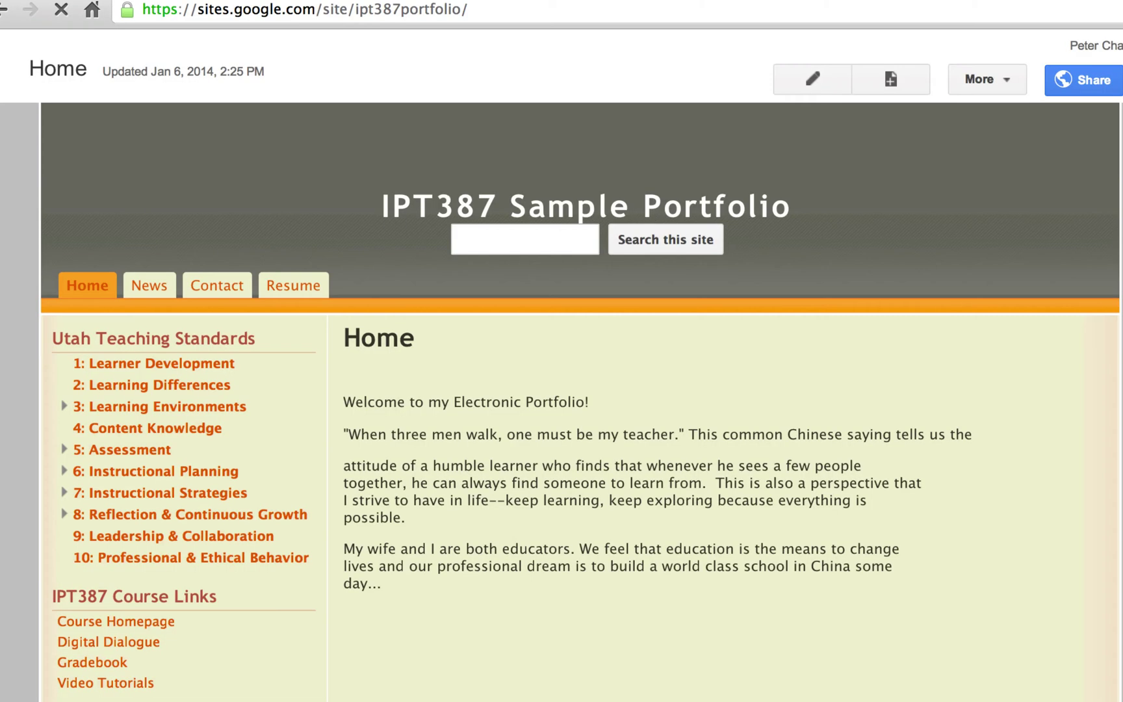
scroll(731, 689, down, 2)
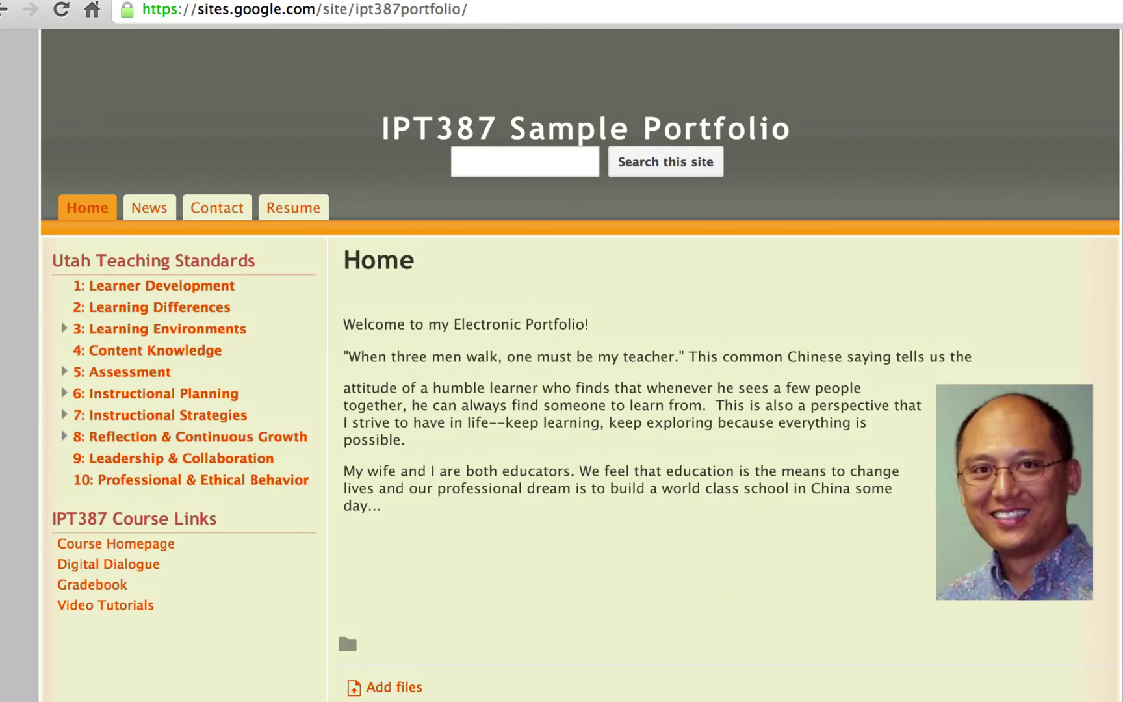
scroll(764, 402, up, 1)
scroll(764, 402, down, 1)
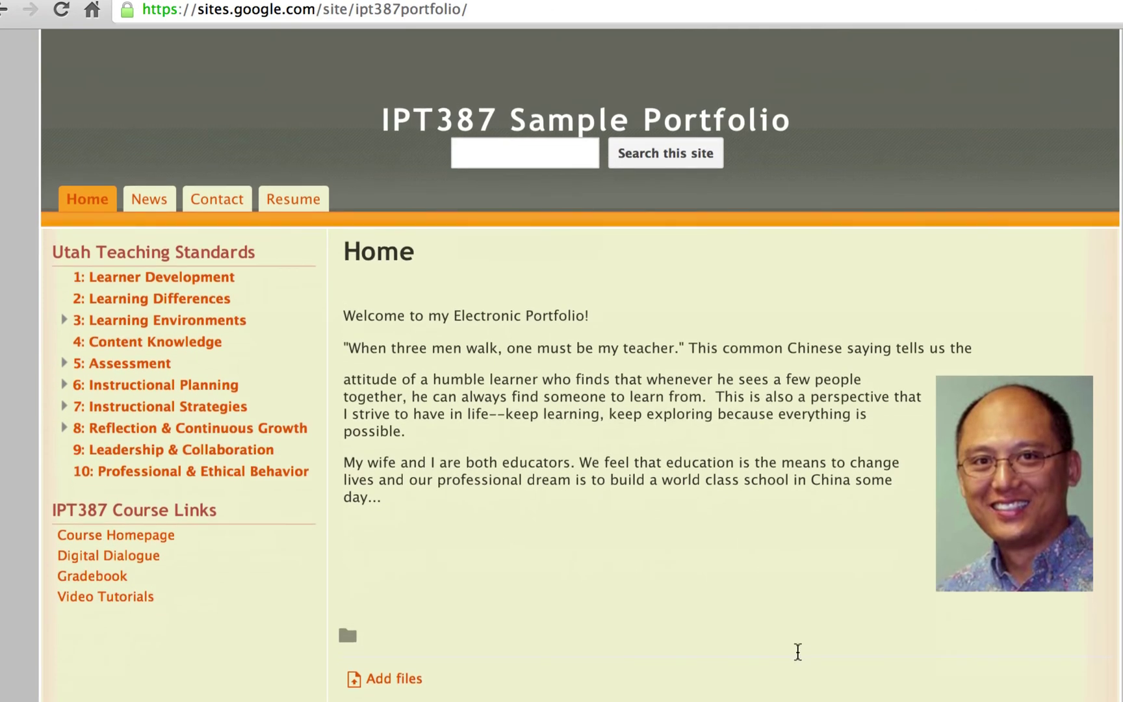
scroll(798, 651, up, 1)
scroll(789, 531, up, 5)
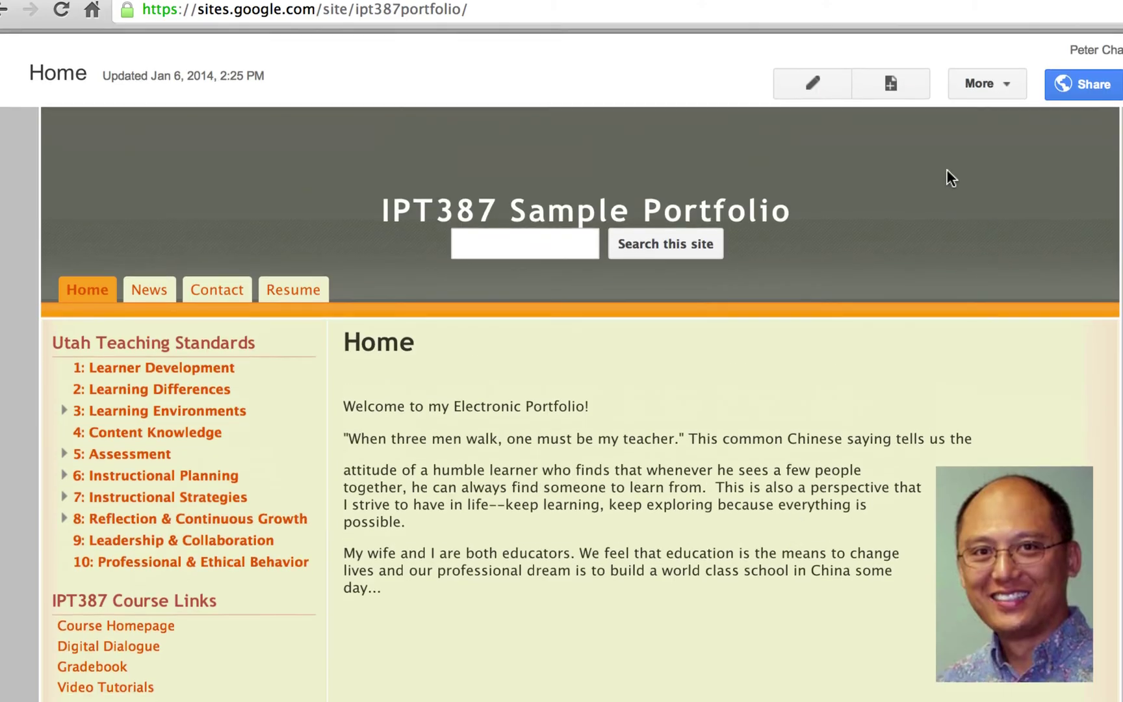
Examine the site layout in editing mode with the custom footer enabled.
click(1000, 77)
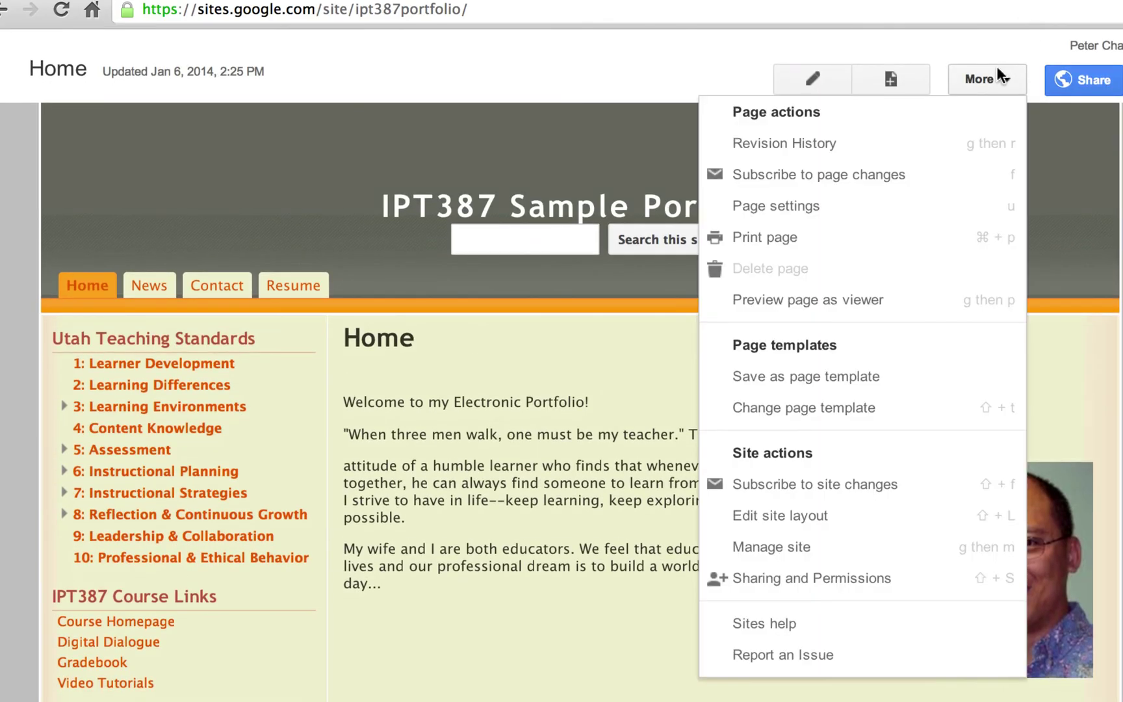
click(906, 534)
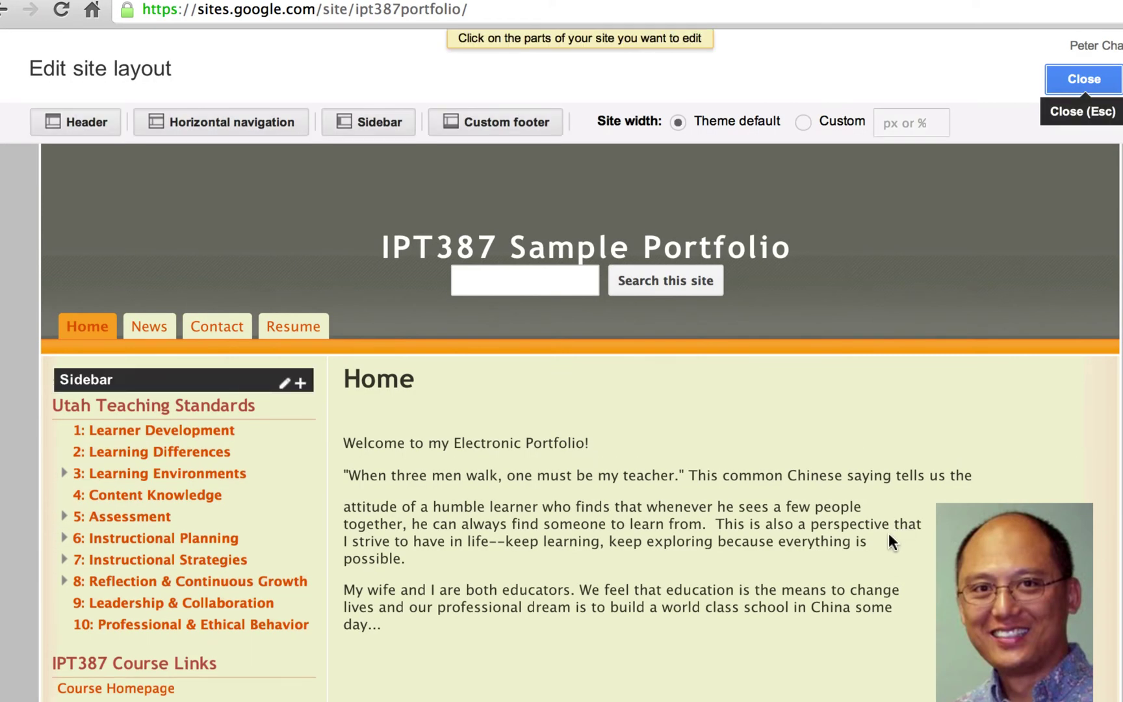
scroll(875, 557, down, 3)
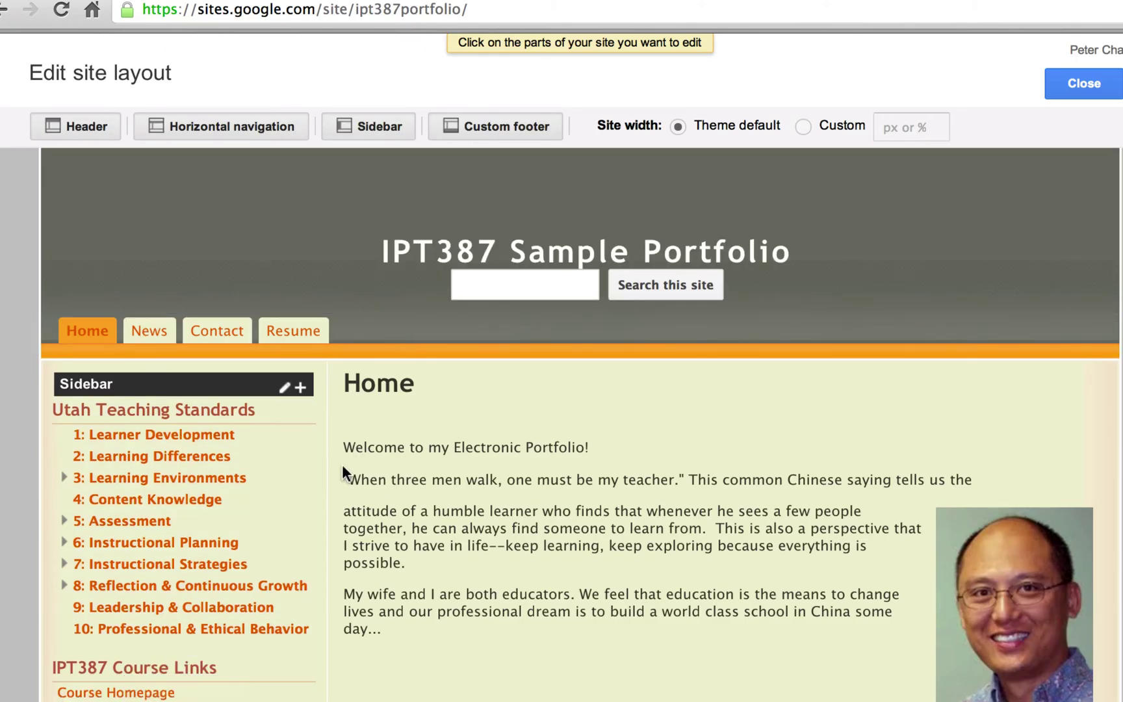
click(317, 481)
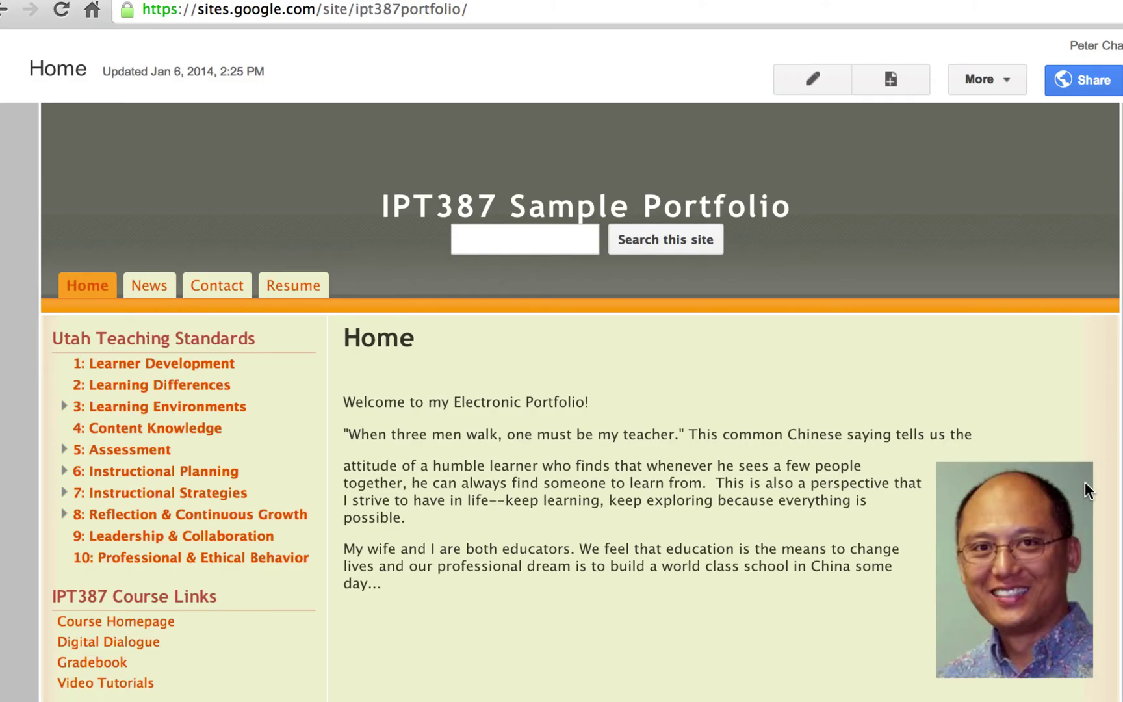
Try to set the site width to a custom value of 100% and close the layout editor.
click(985, 78)
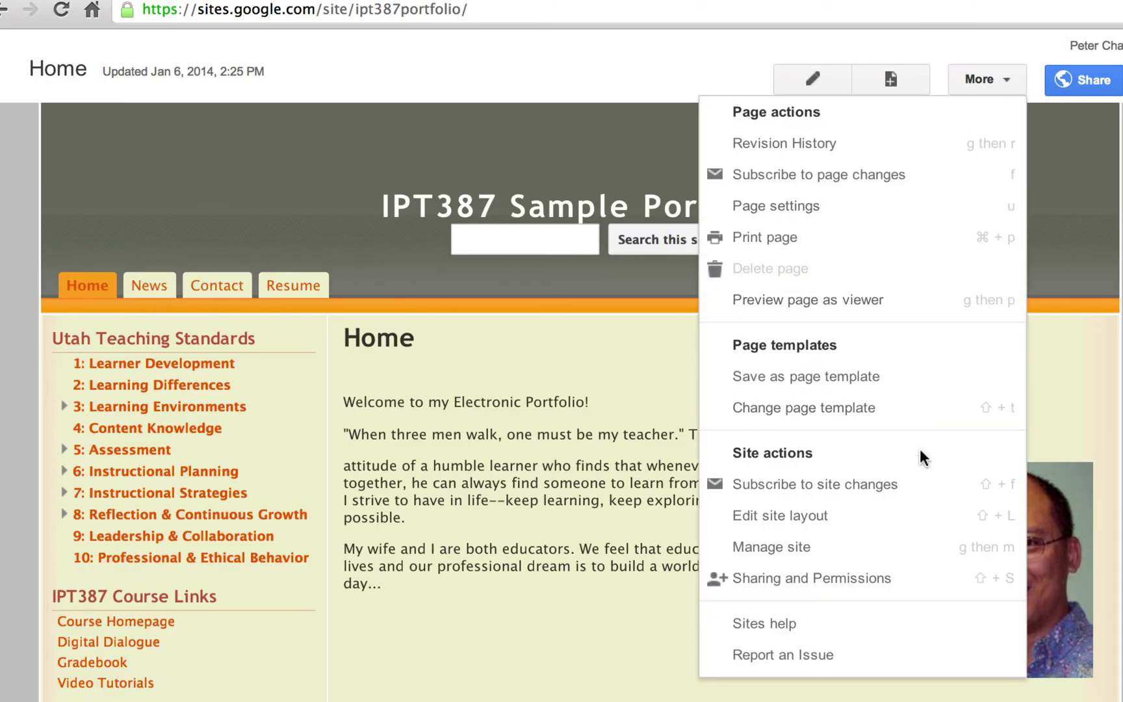
click(918, 525)
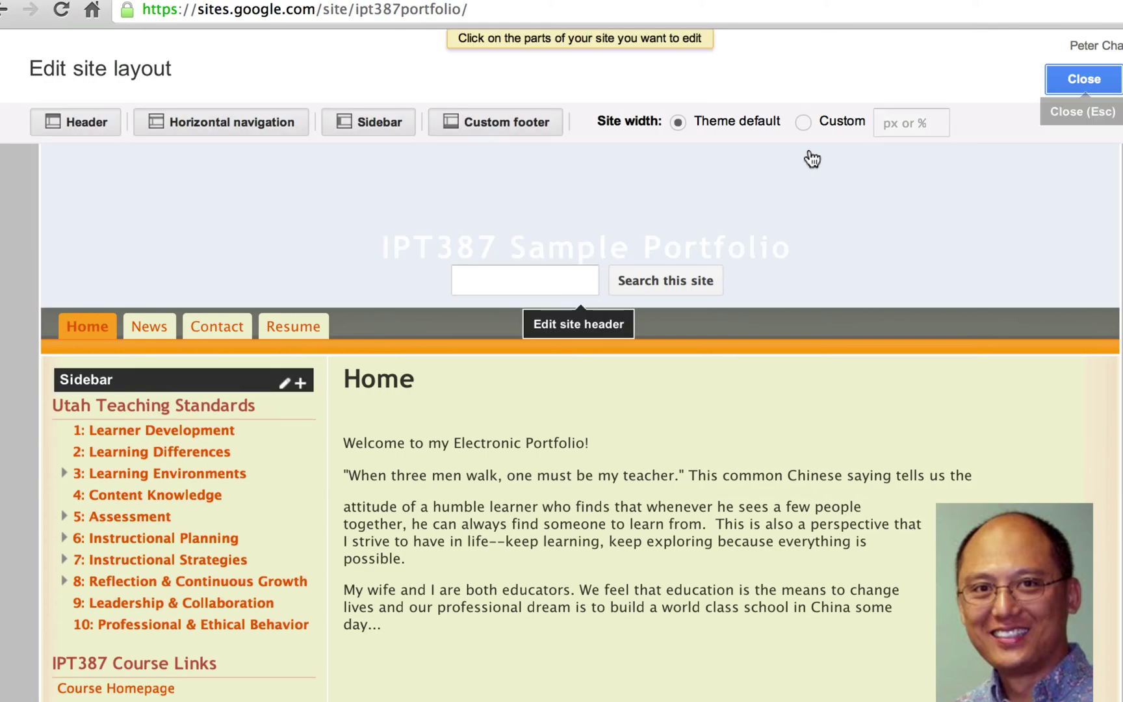
click(803, 122)
click(893, 124)
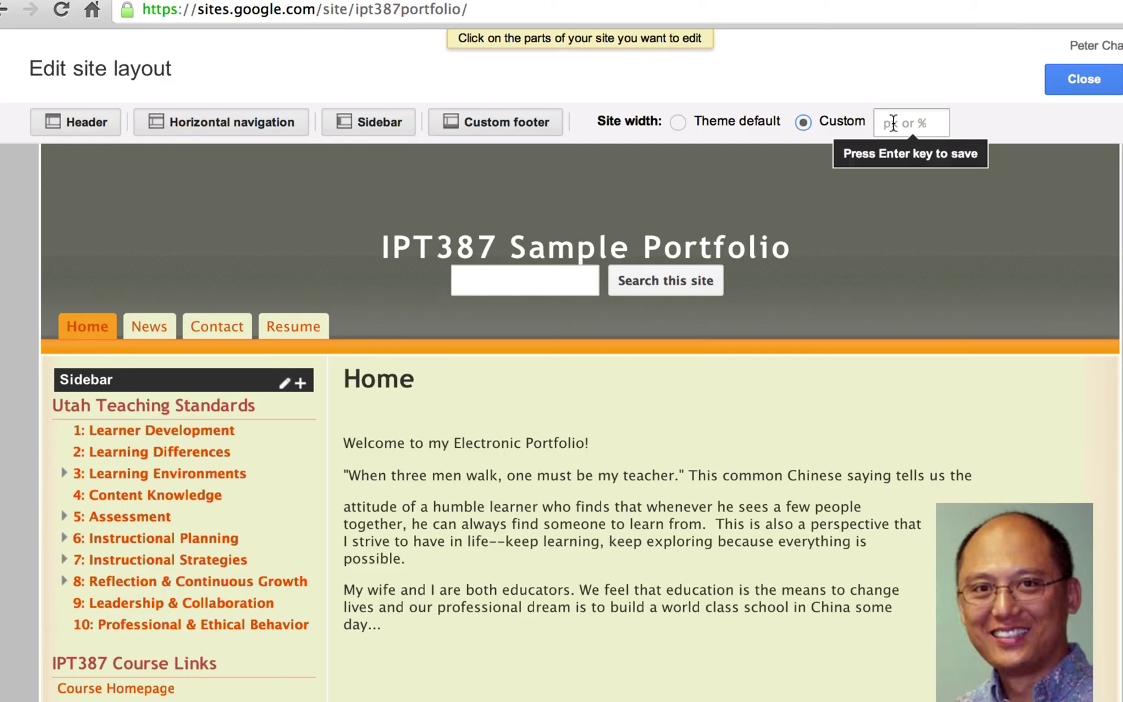
text(1)
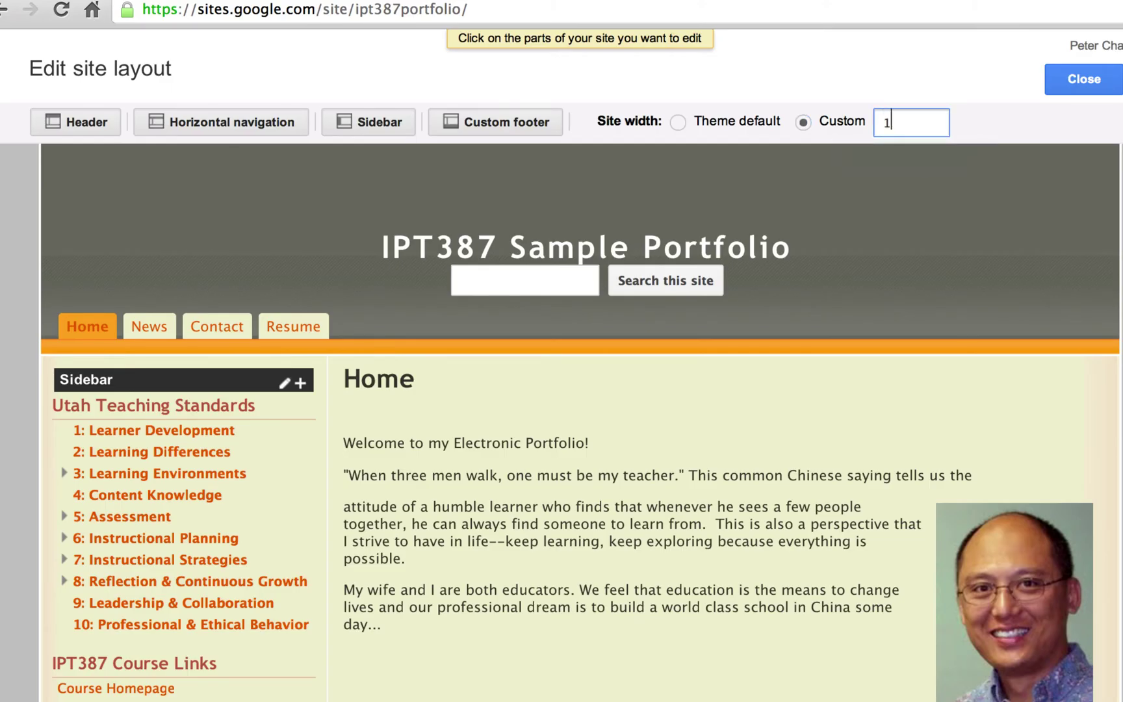
text(00%)
key(Return)
click(1083, 80)
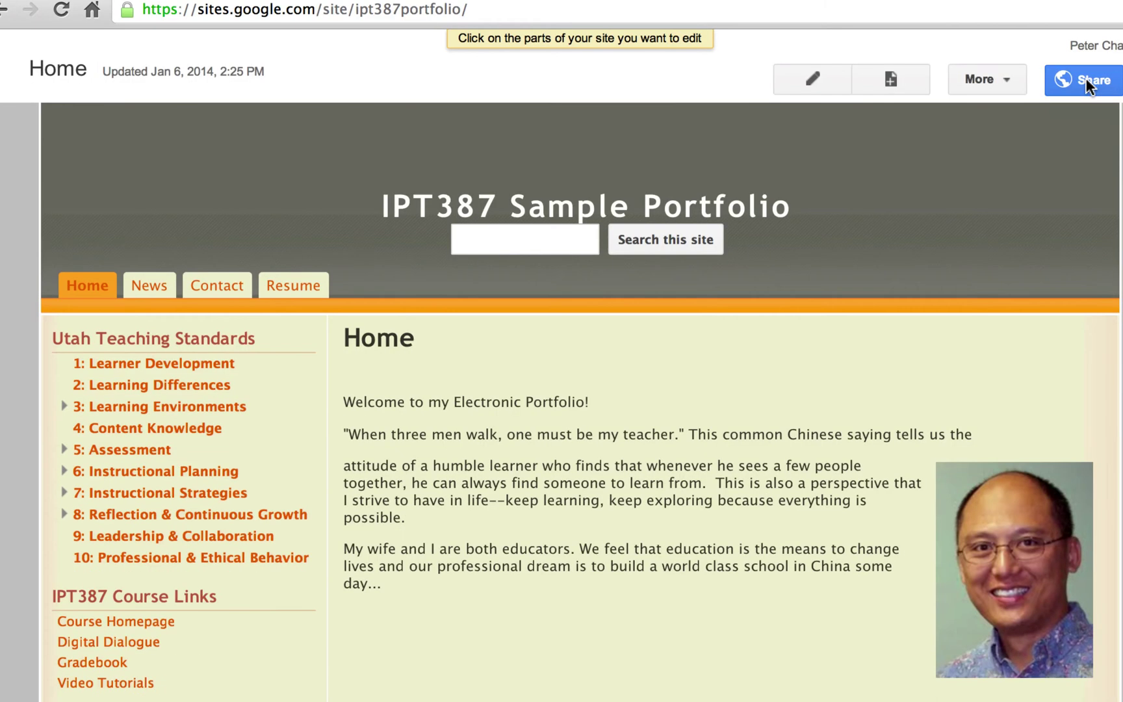
Reopen the site layout editor and try again to set a custom site width of 100% before closing it.
click(989, 80)
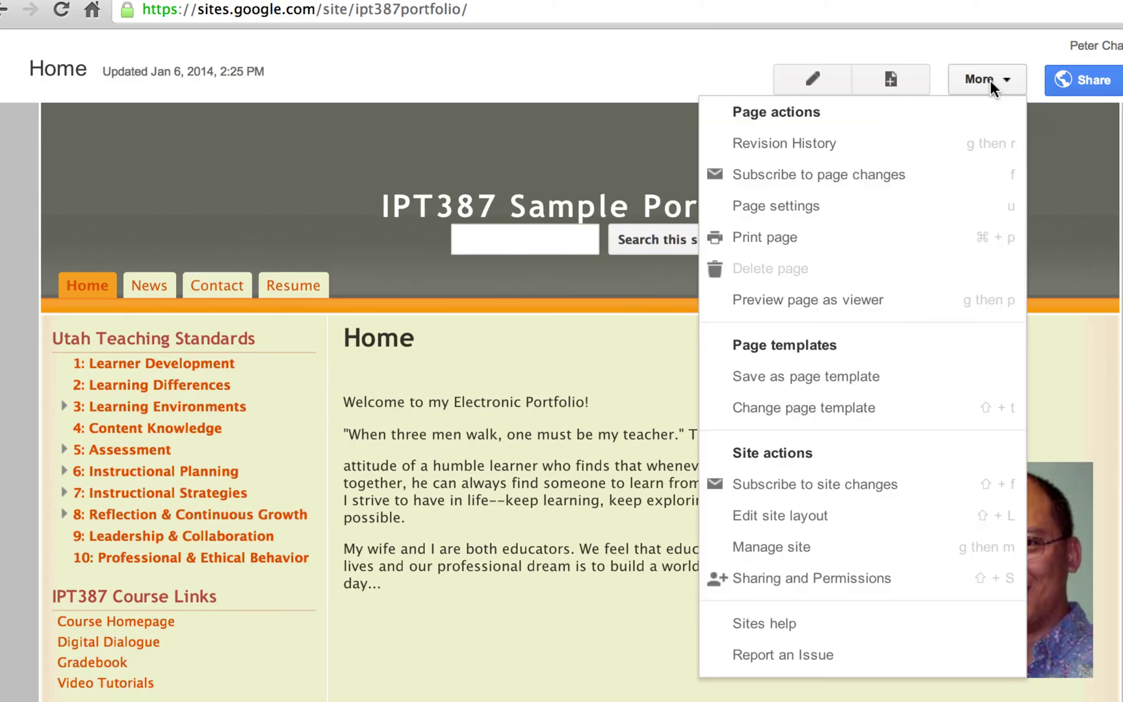
click(898, 519)
click(803, 122)
click(881, 122)
text(100%)
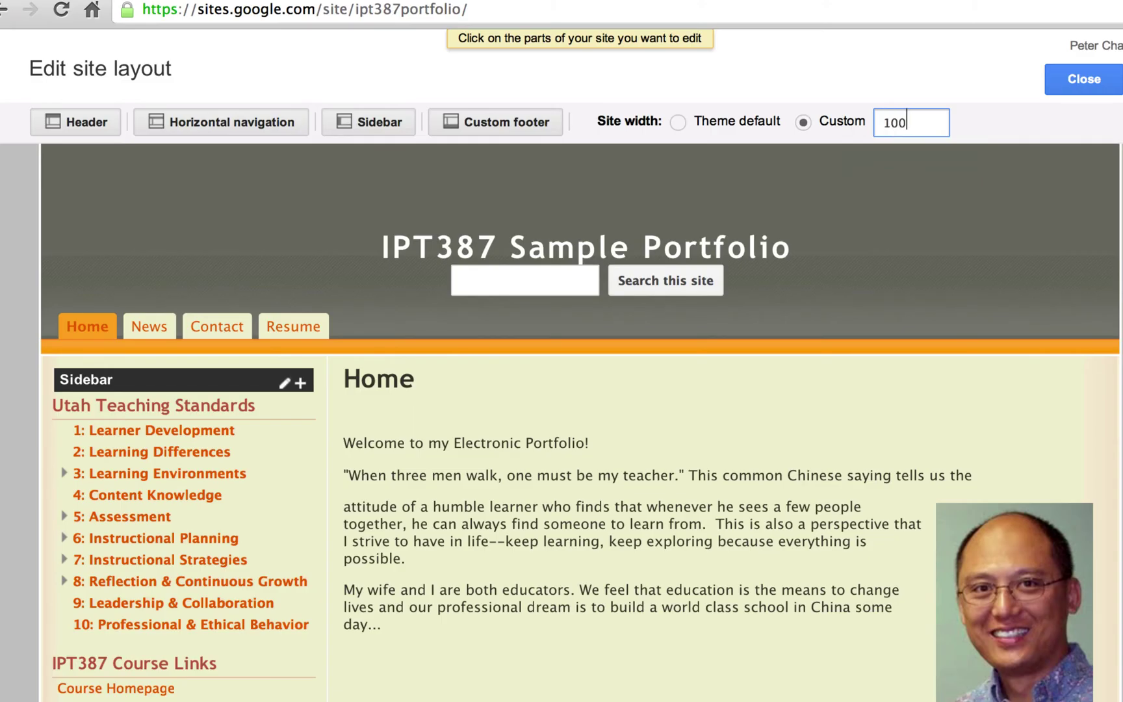
click(1078, 81)
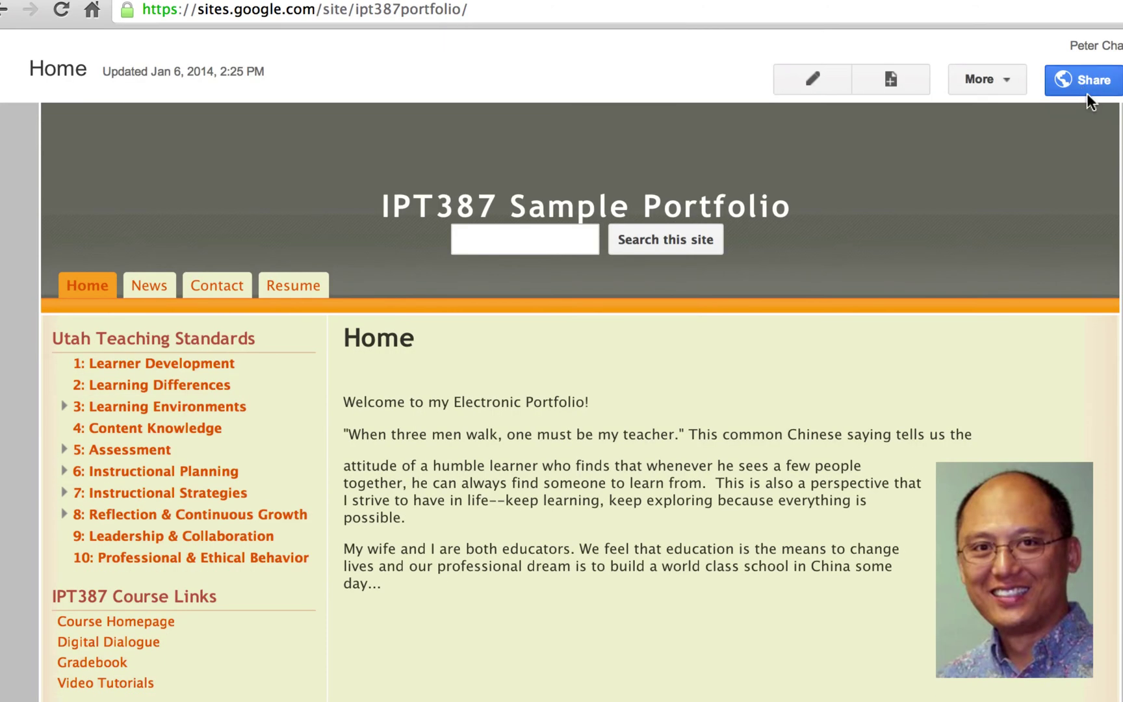
Make another attempt in the site layout editor at applying a custom site width of 100%.
click(983, 83)
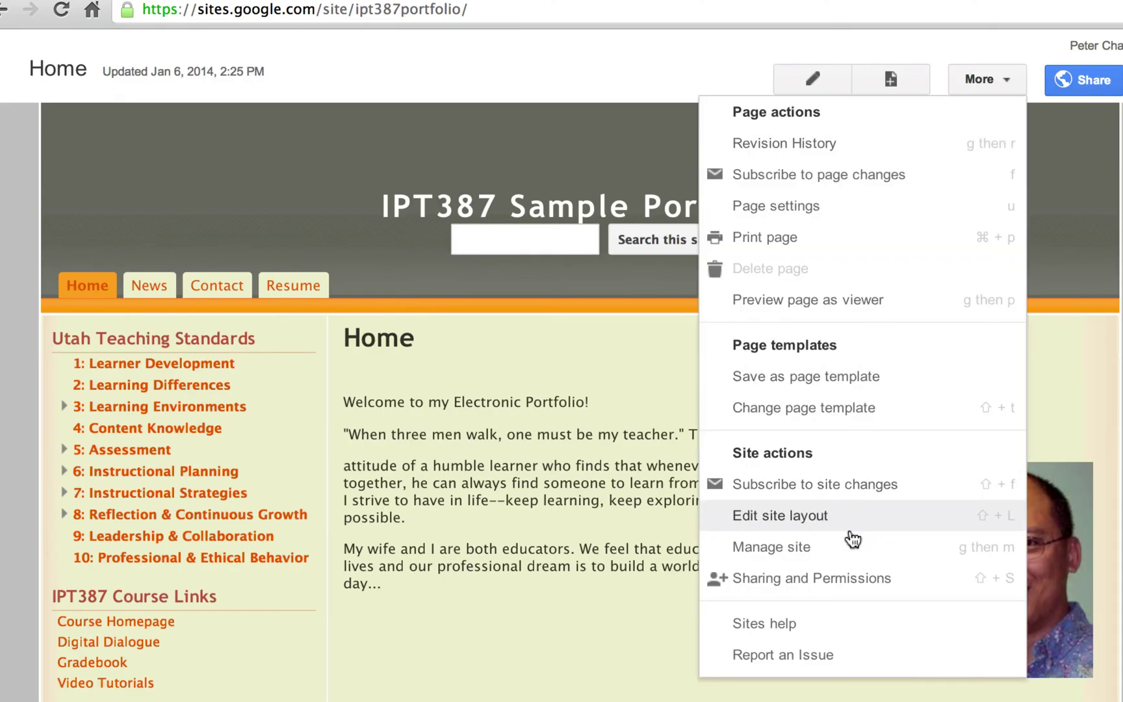
click(863, 513)
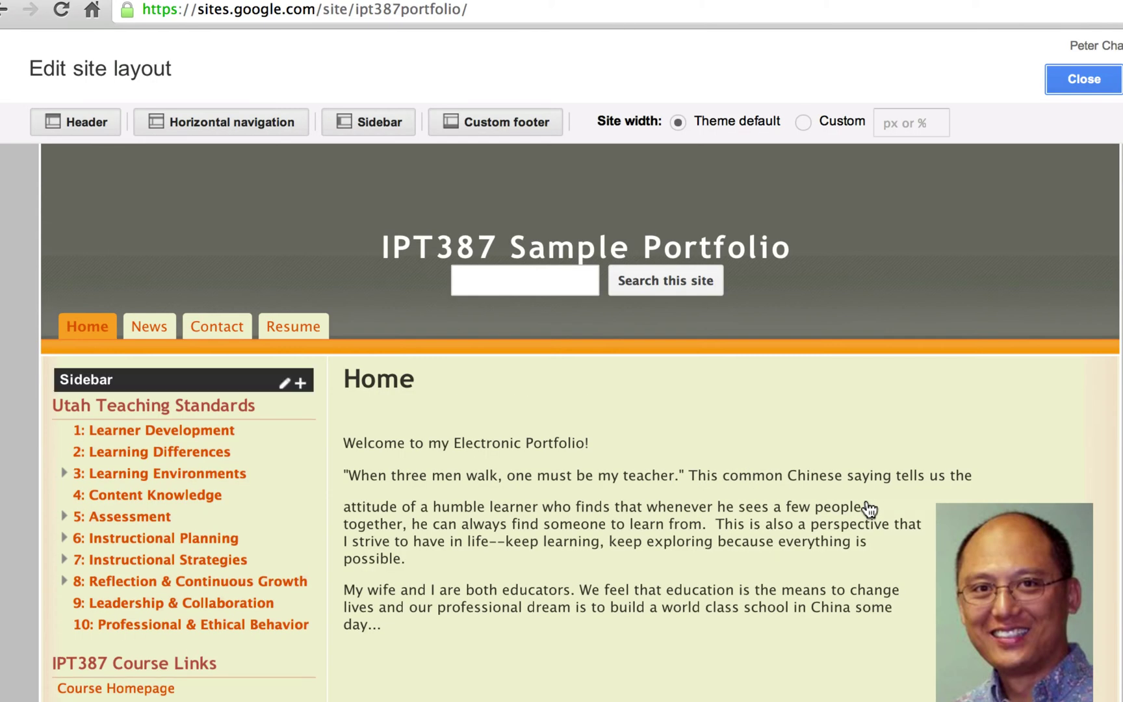
click(802, 123)
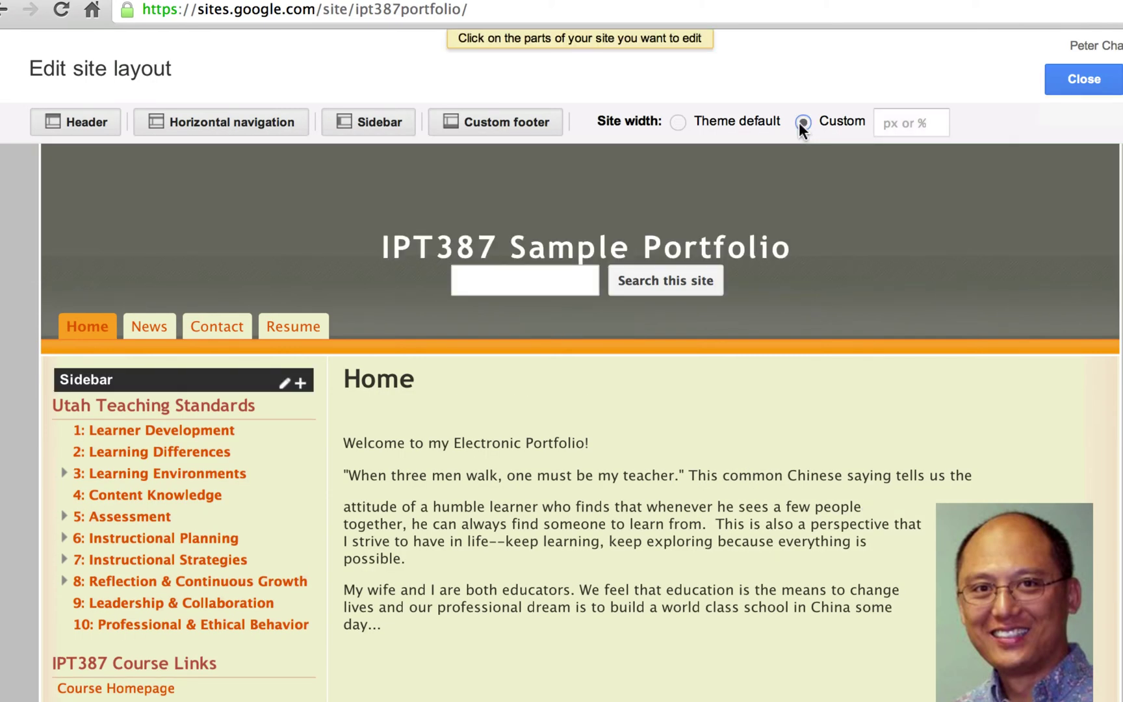
click(889, 124)
text(10)
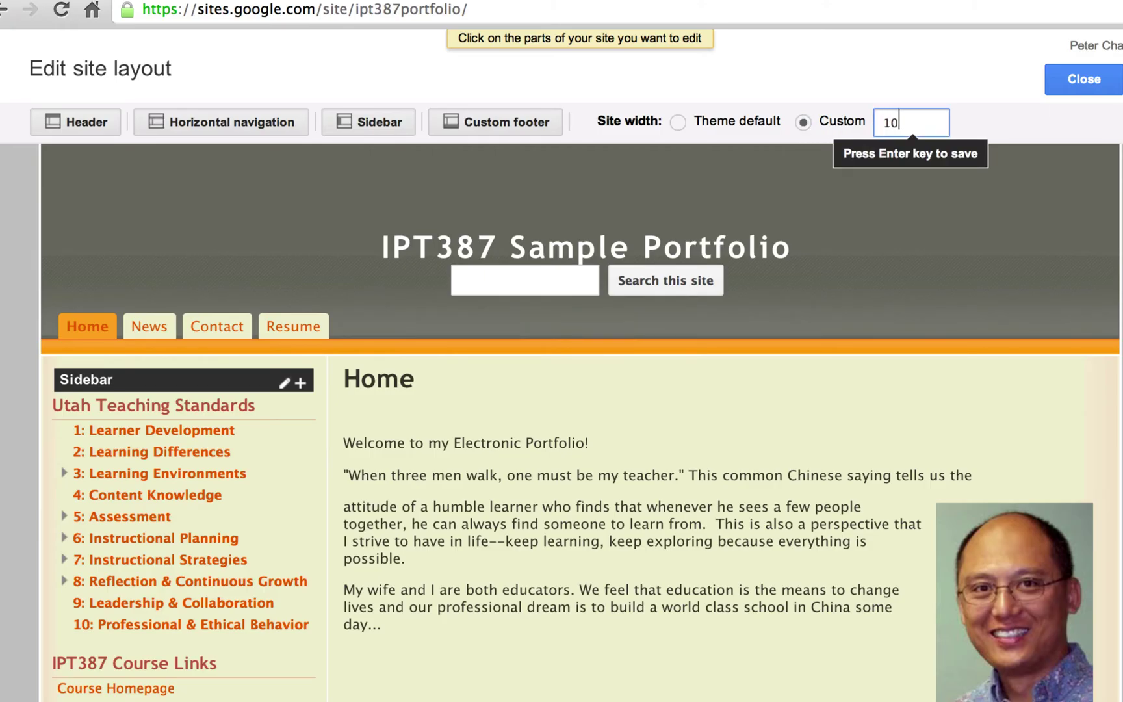
text(0%)
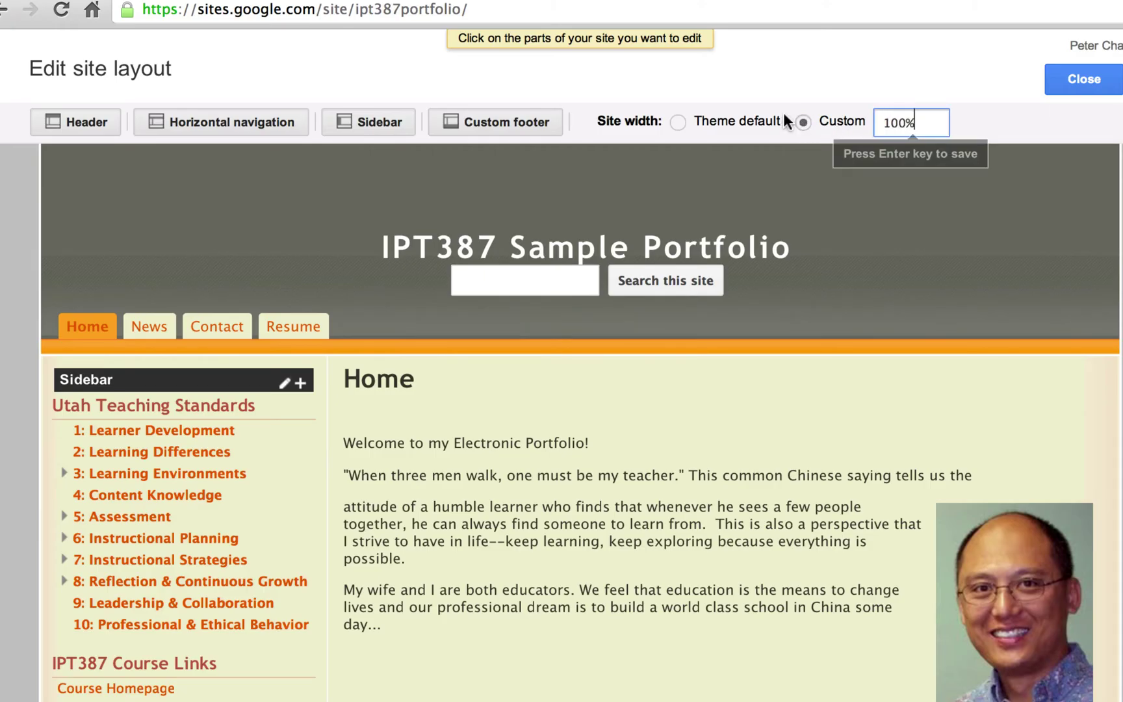
click(909, 459)
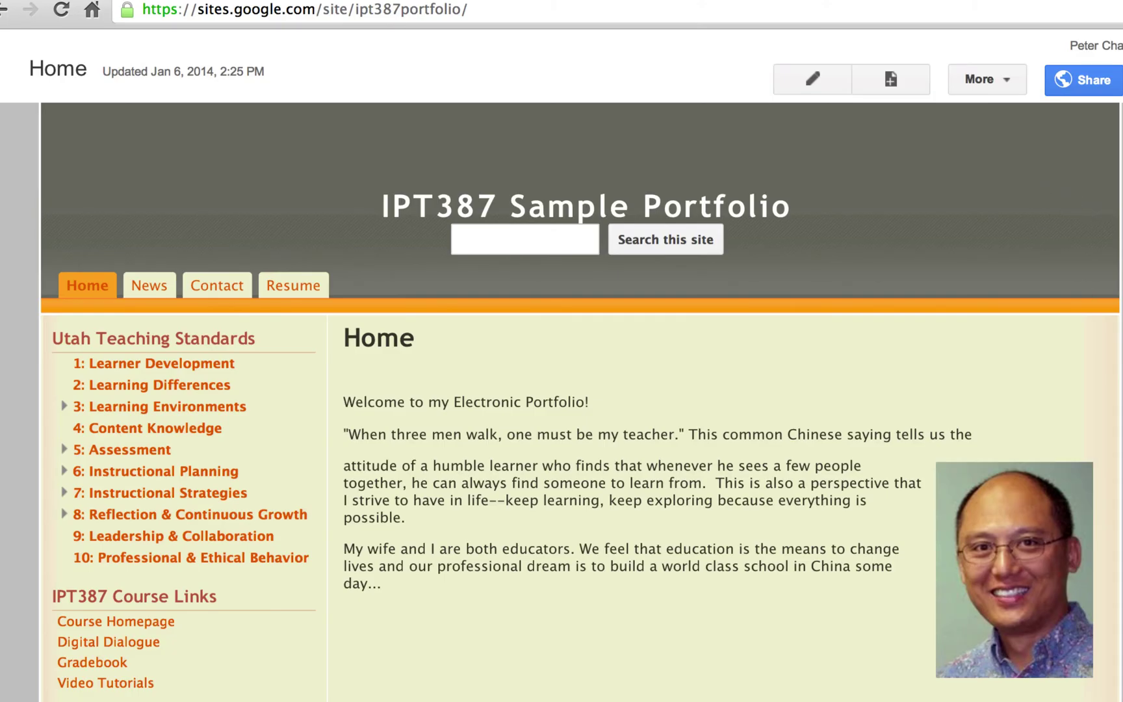
In the site layout, set the site header's height to 50 pixels.
click(986, 85)
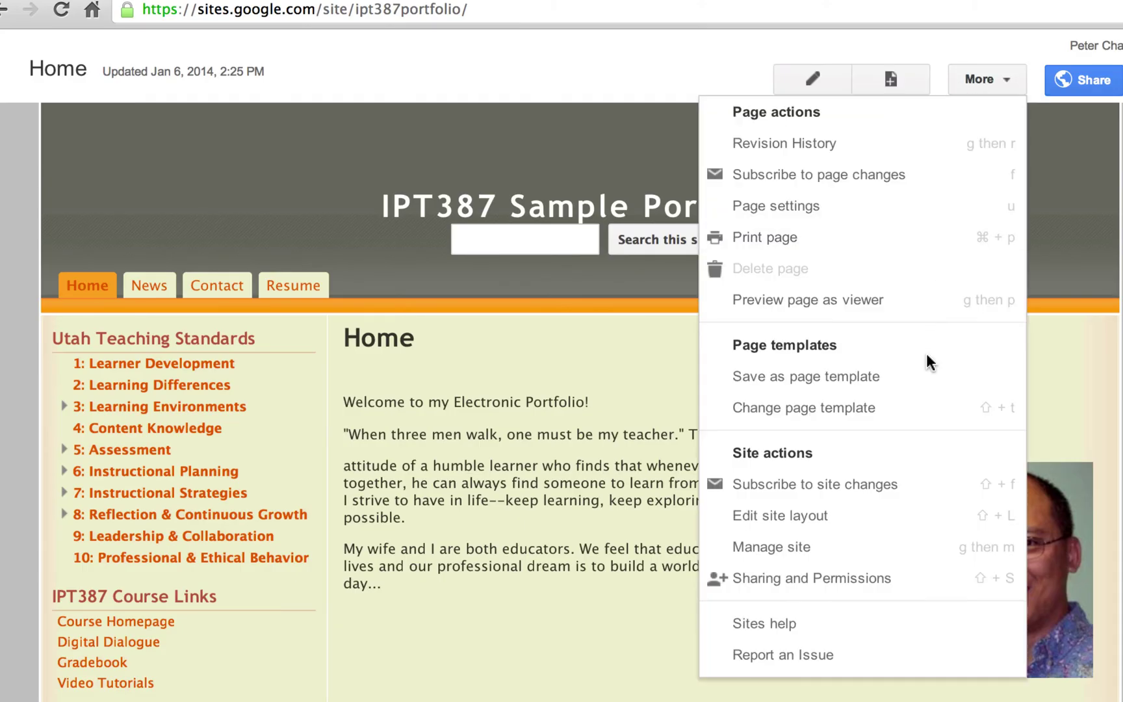
click(896, 518)
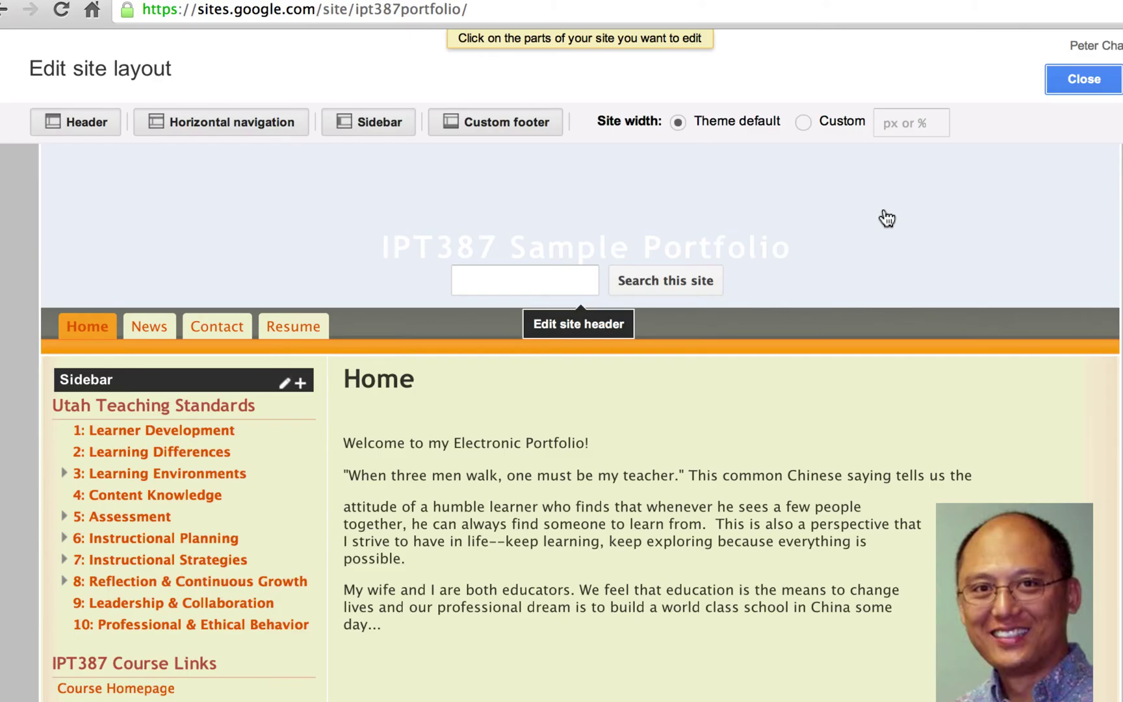
click(887, 218)
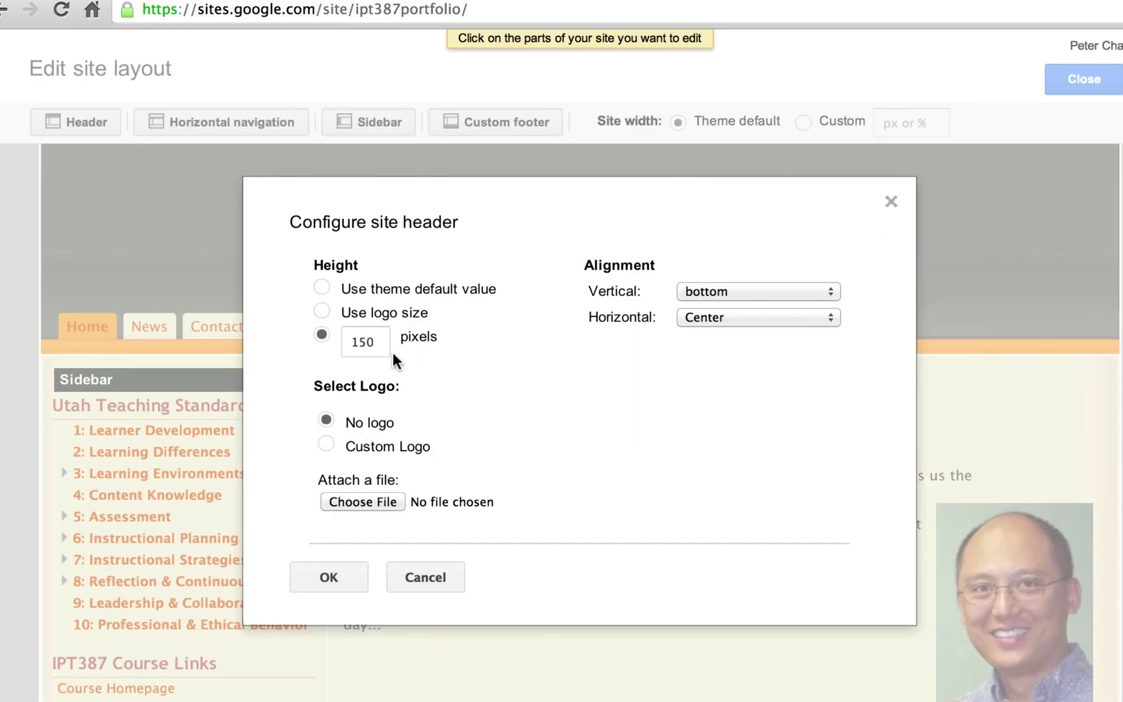
click(374, 342)
drag(369, 342, 333, 339)
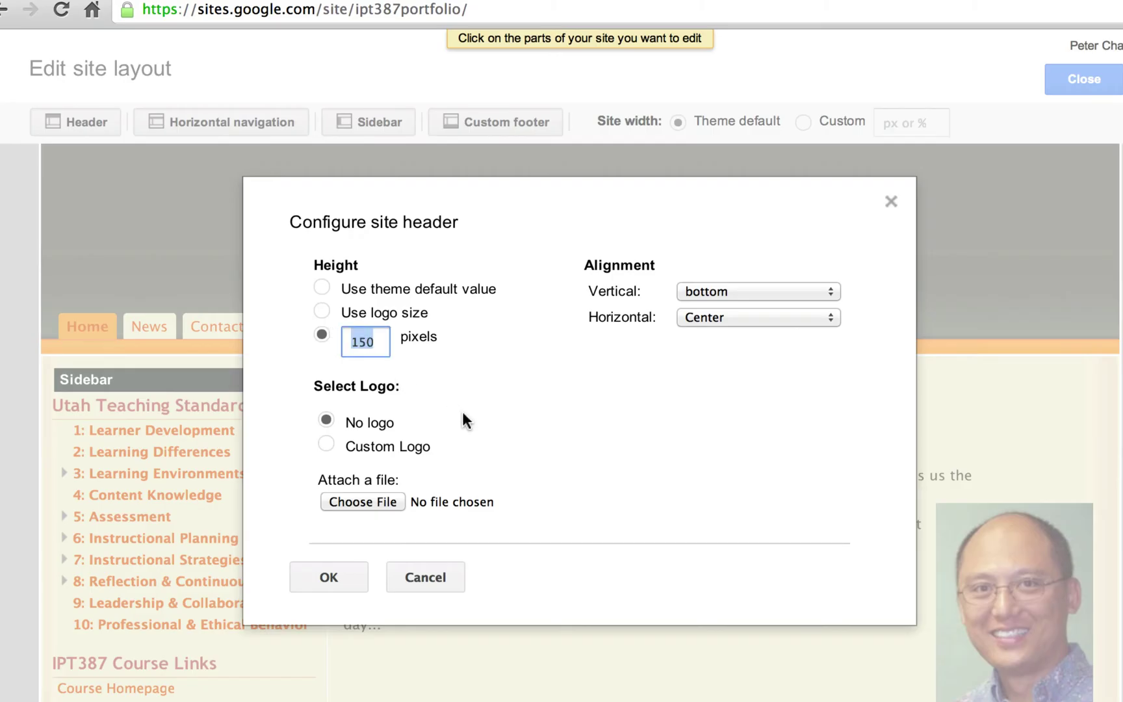
text(50)
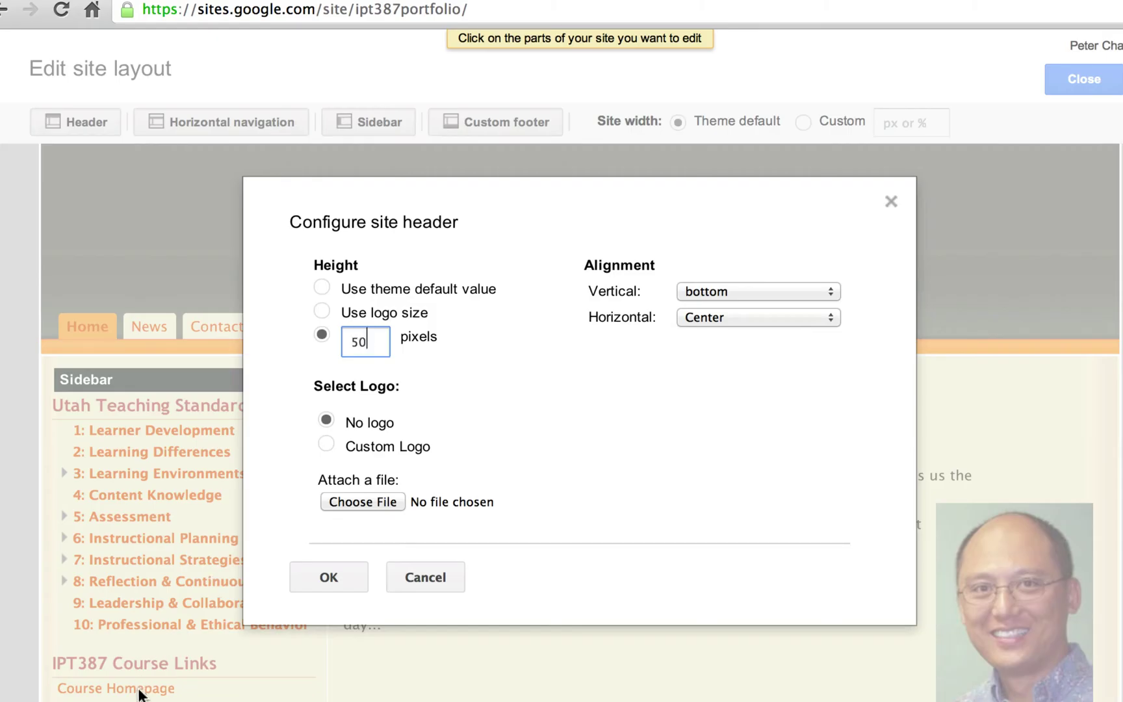
click(331, 578)
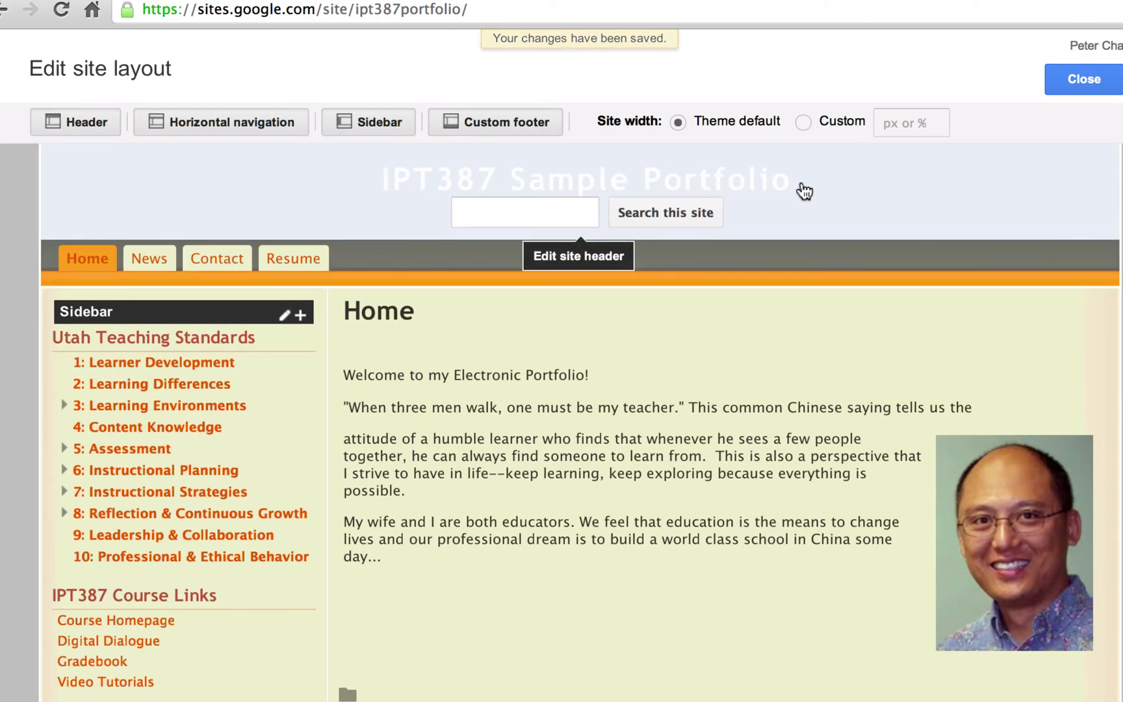
Try to change the site header's horizontal alignment to Standard.
click(871, 191)
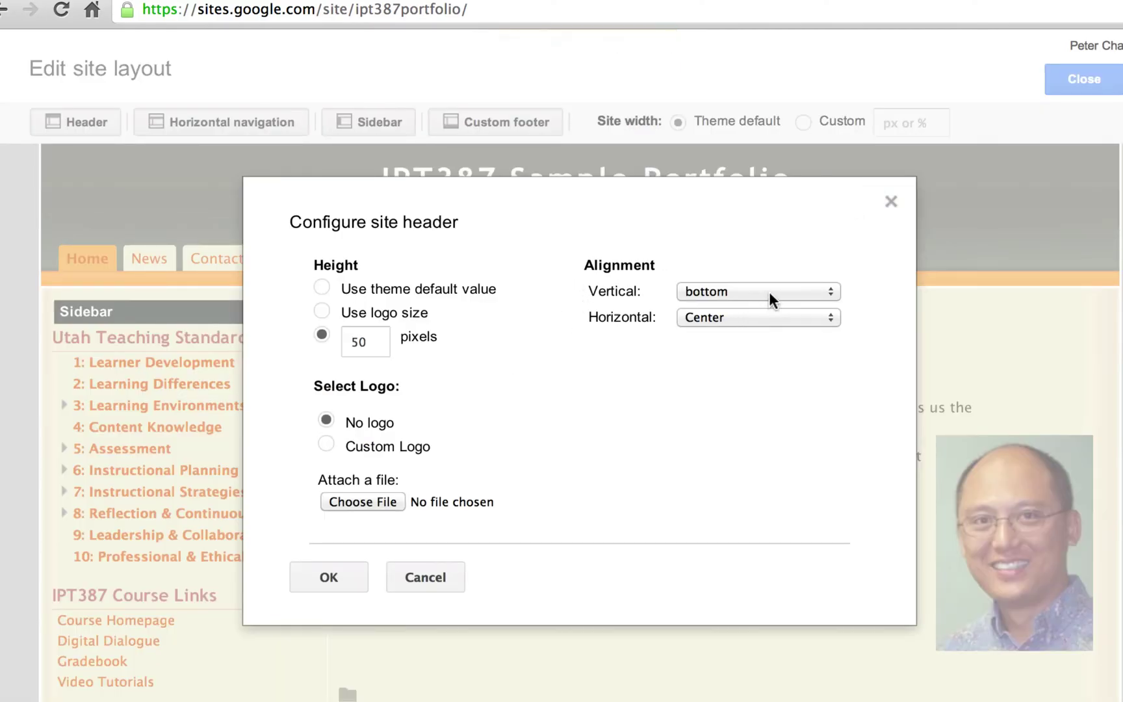
click(760, 321)
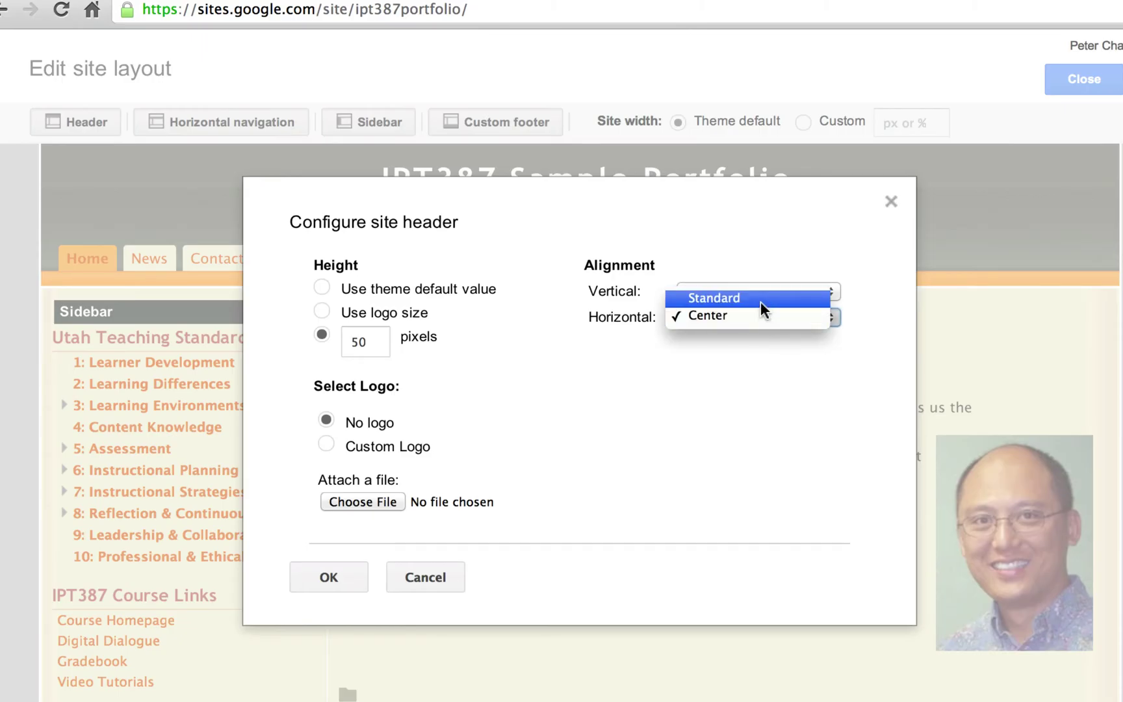
click(760, 301)
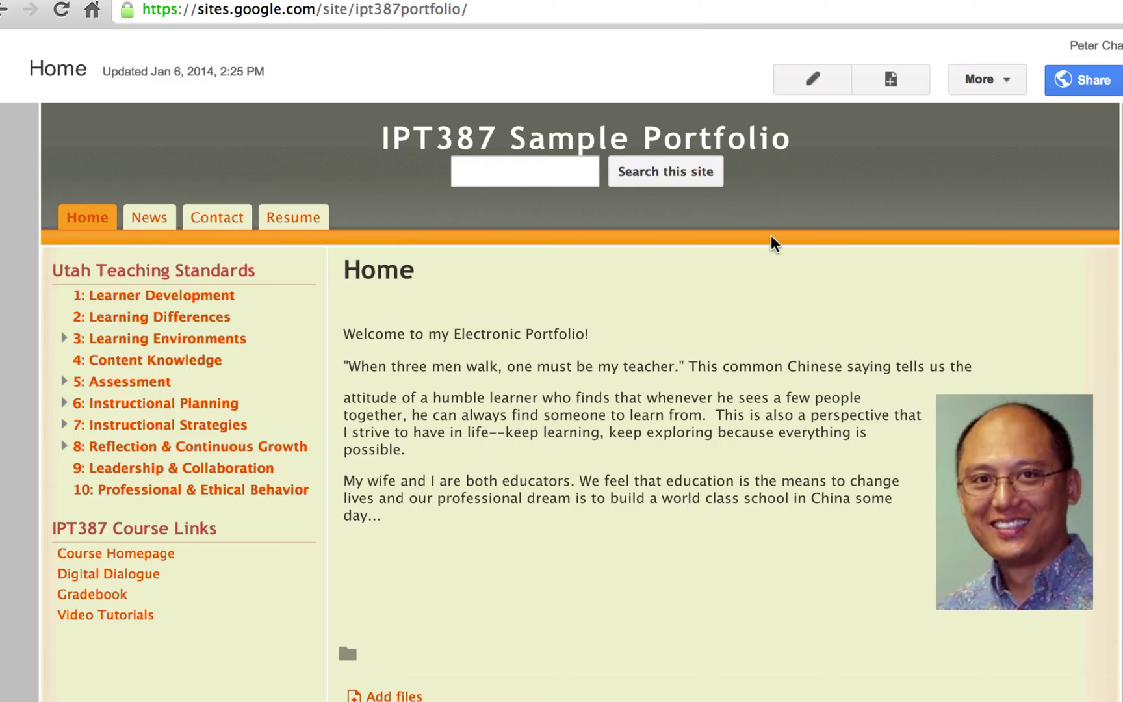
Reopen the site layout and set the site header's horizontal alignment to Standard.
click(993, 81)
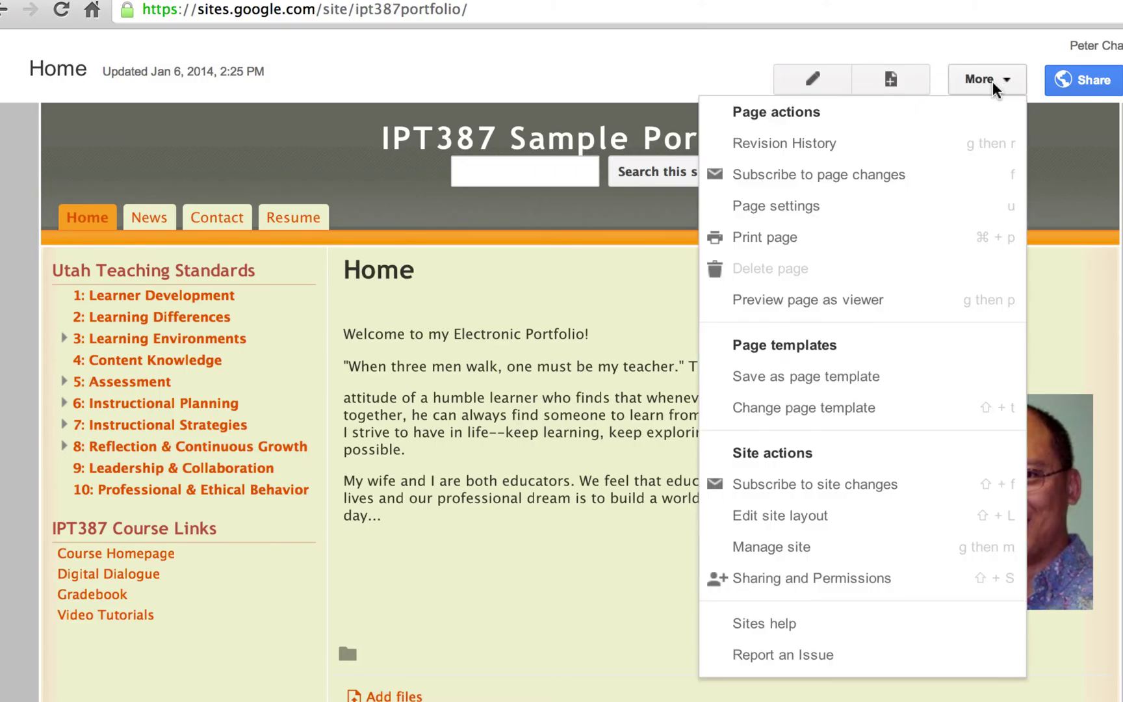
click(874, 517)
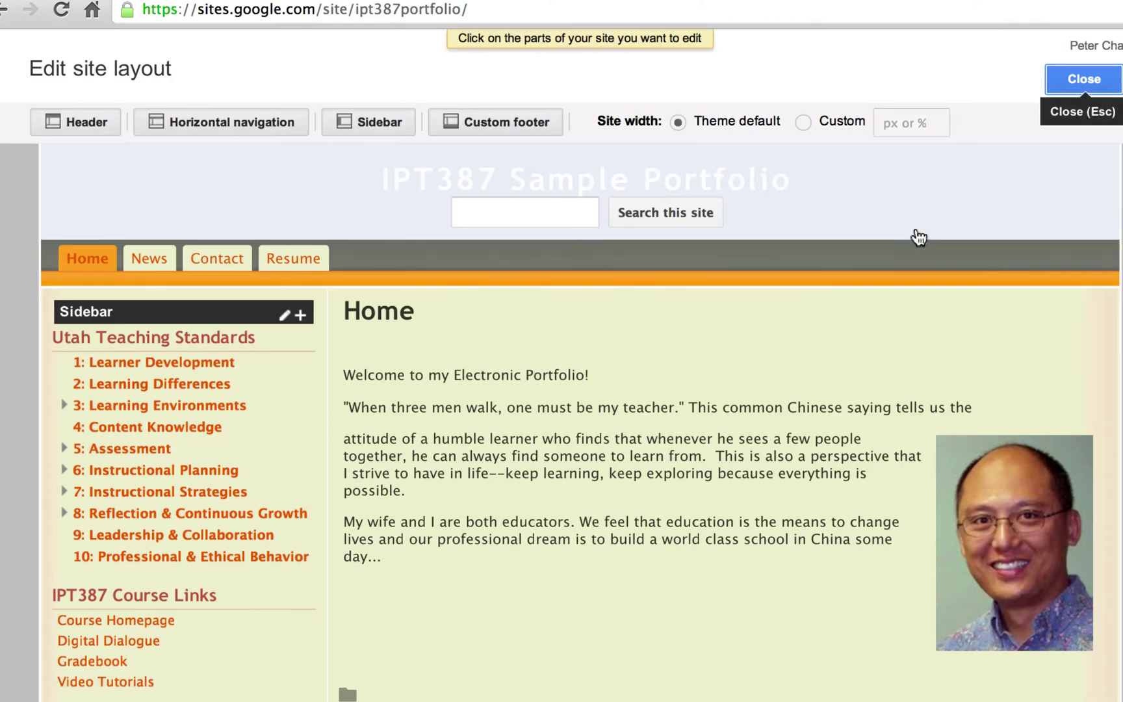
click(792, 187)
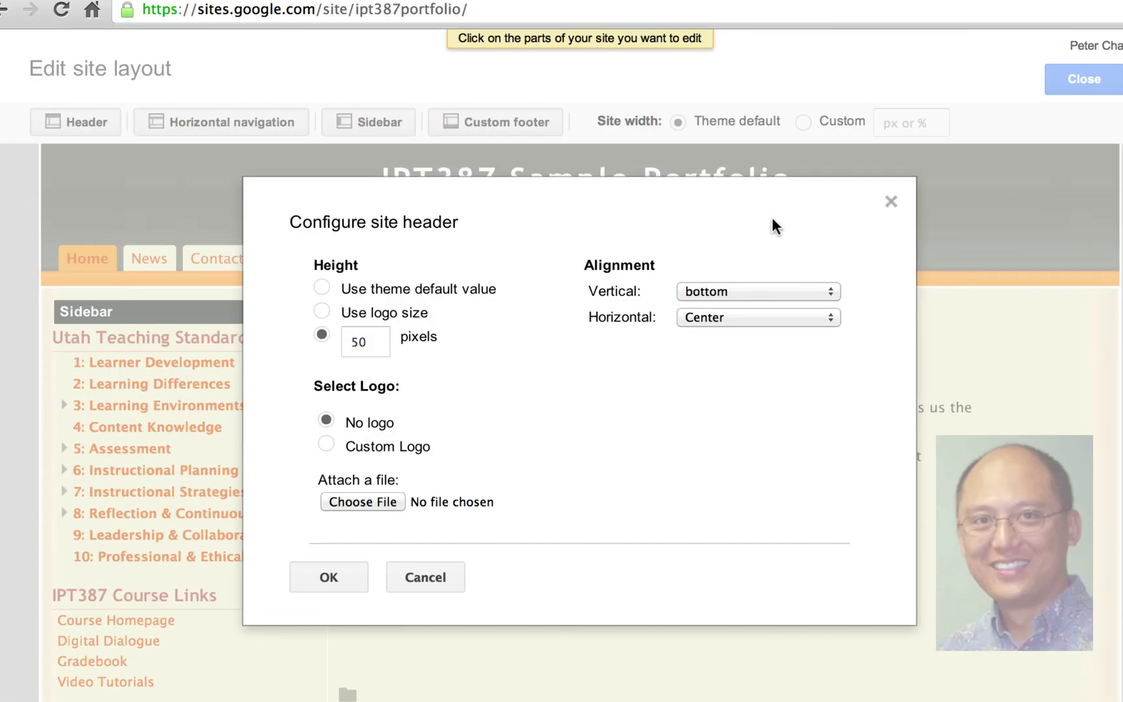
click(736, 314)
click(740, 301)
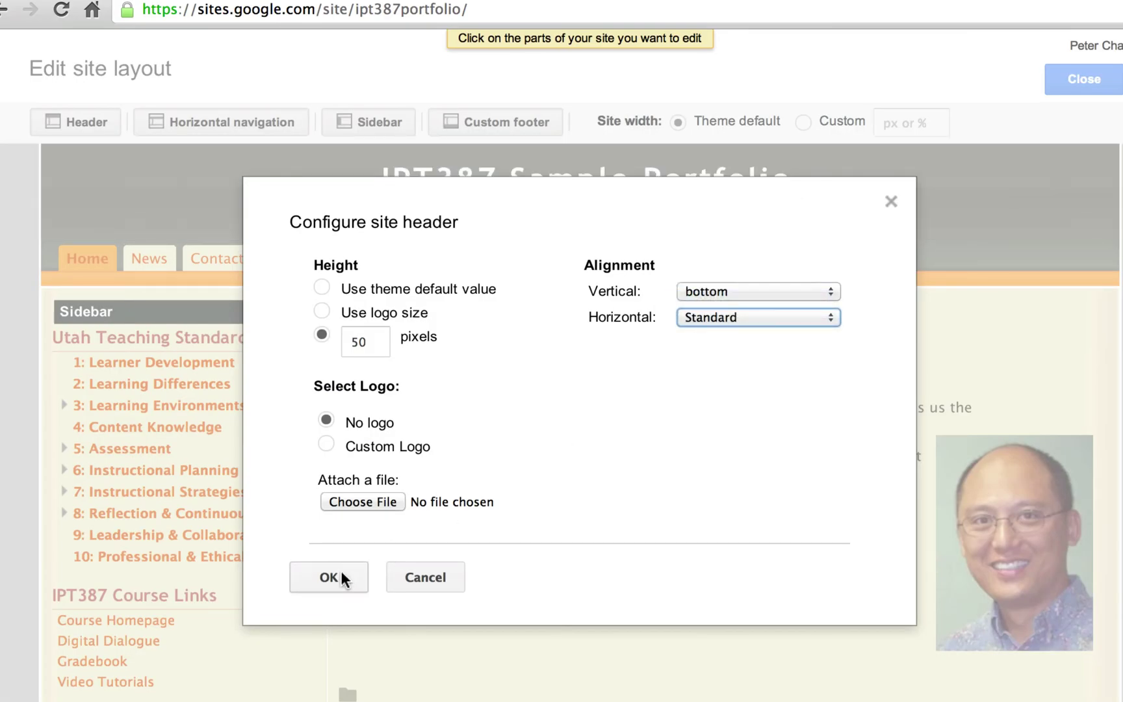
click(344, 573)
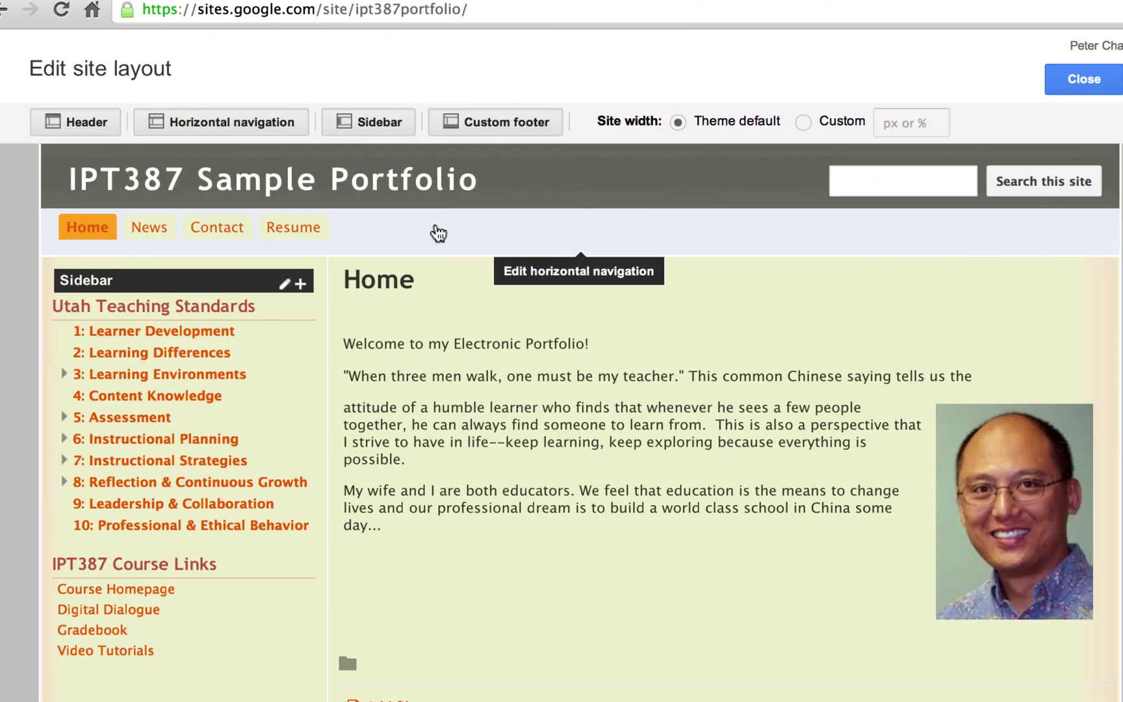
Review the horizontal navigation's page list, extra links and style options, and confirm the configuration as it is.
click(439, 232)
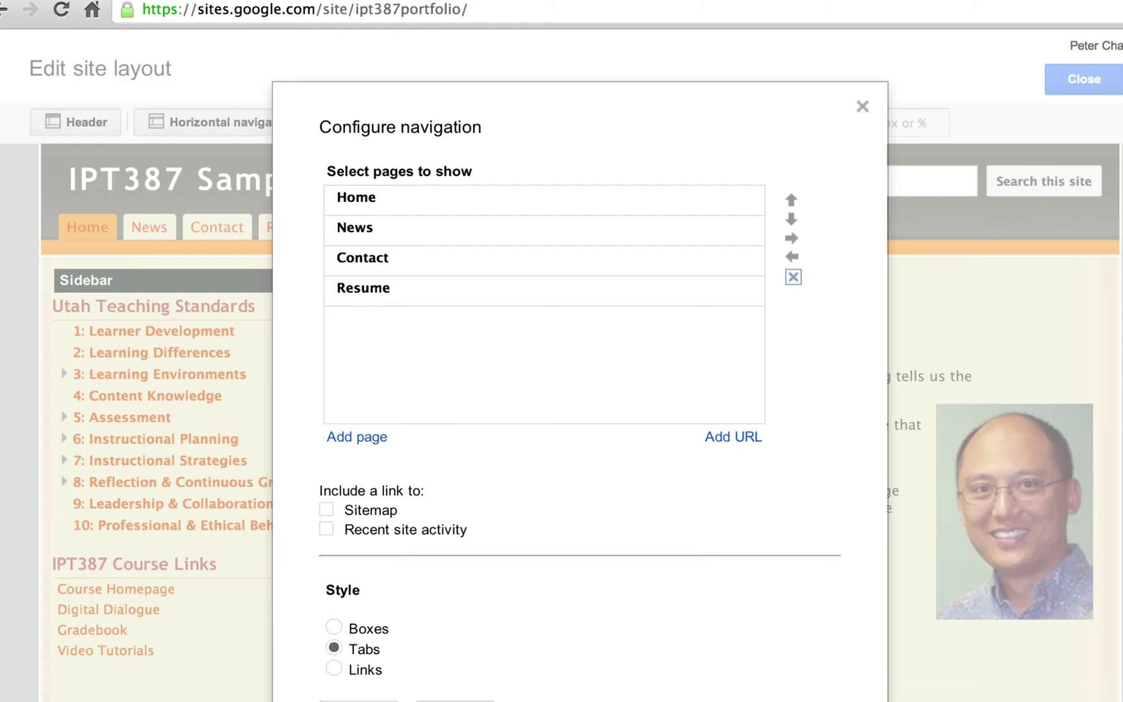
click(358, 701)
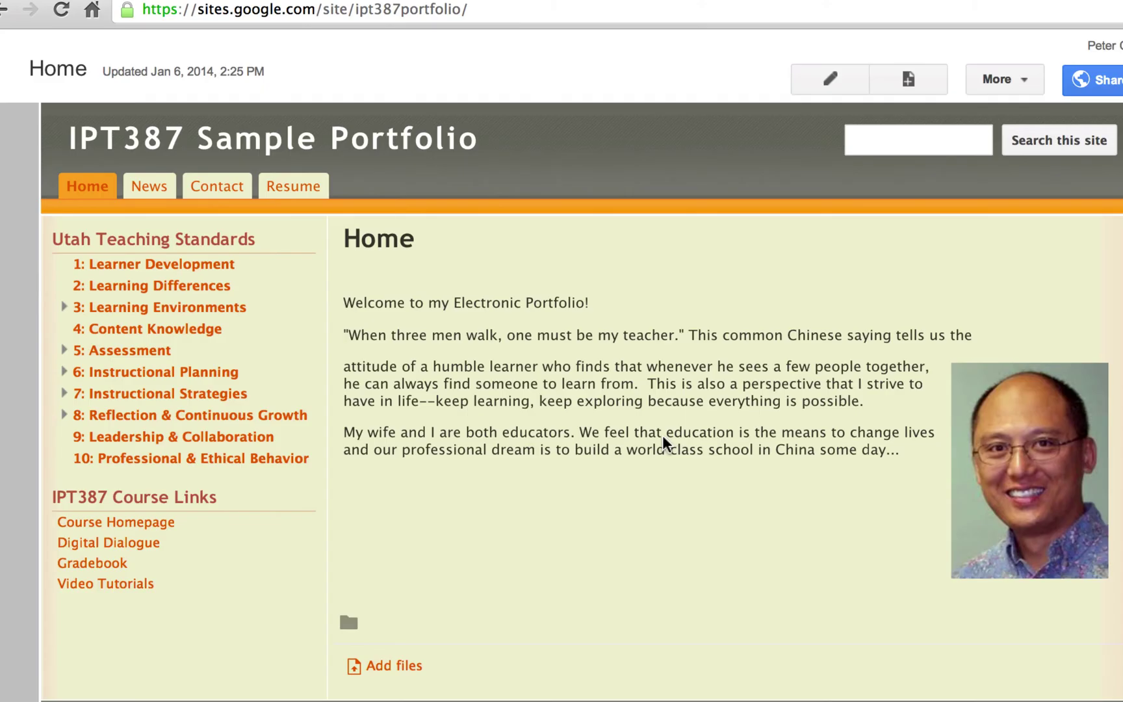
click(1005, 81)
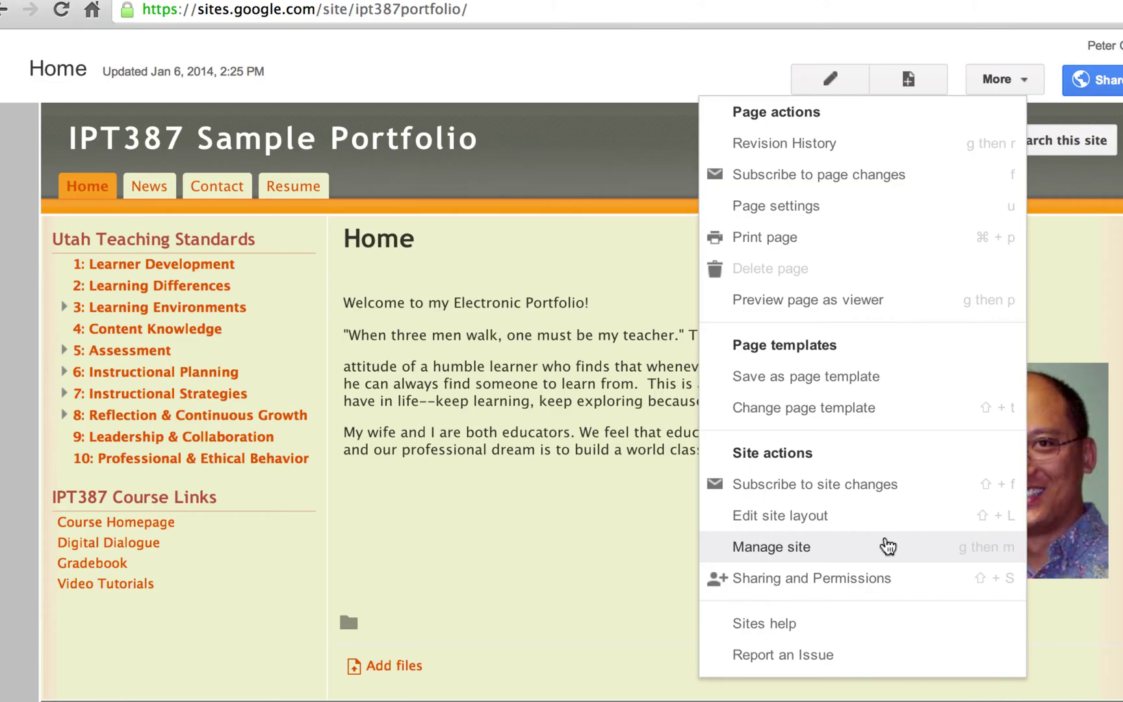
click(838, 549)
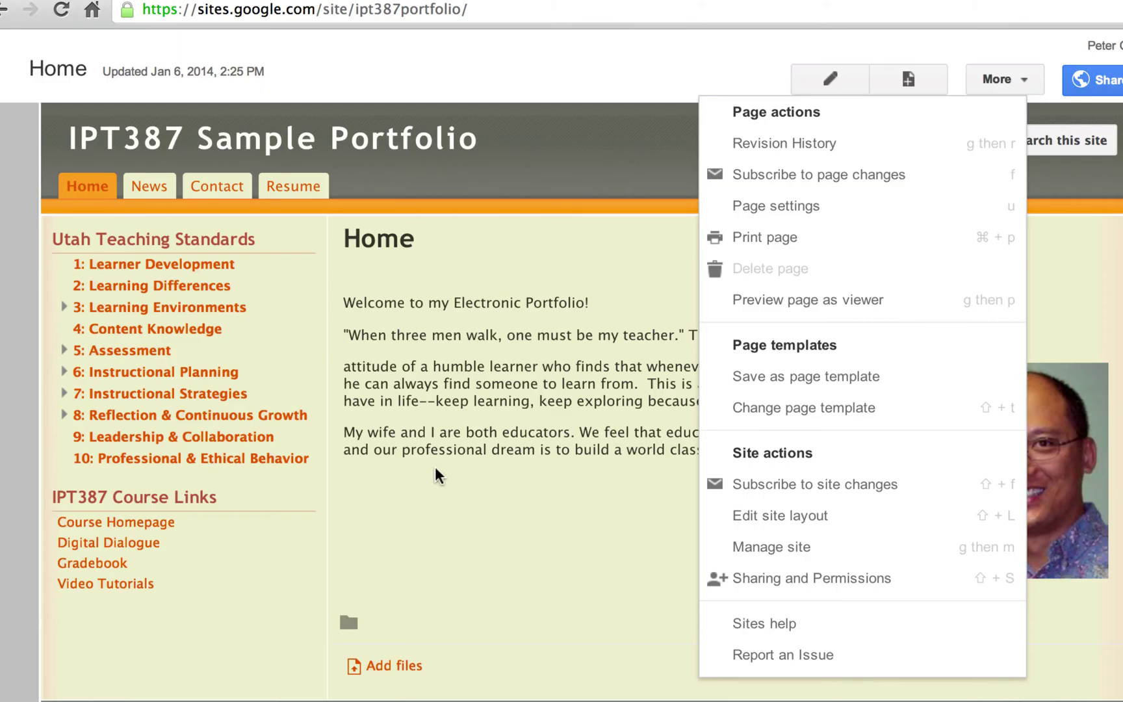
click(471, 429)
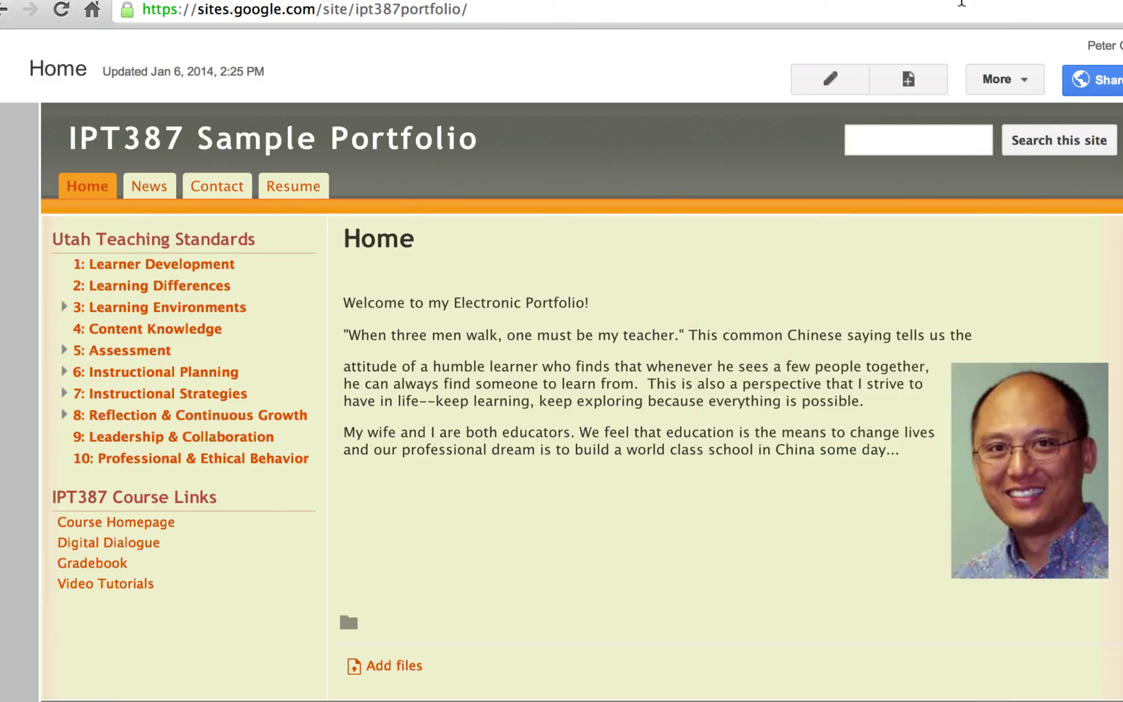
Open the Introduction & Web Dev. III page of the IPT487 Winter Semester 2014 site in a new tab and review its lesson outline.
key(super+t)
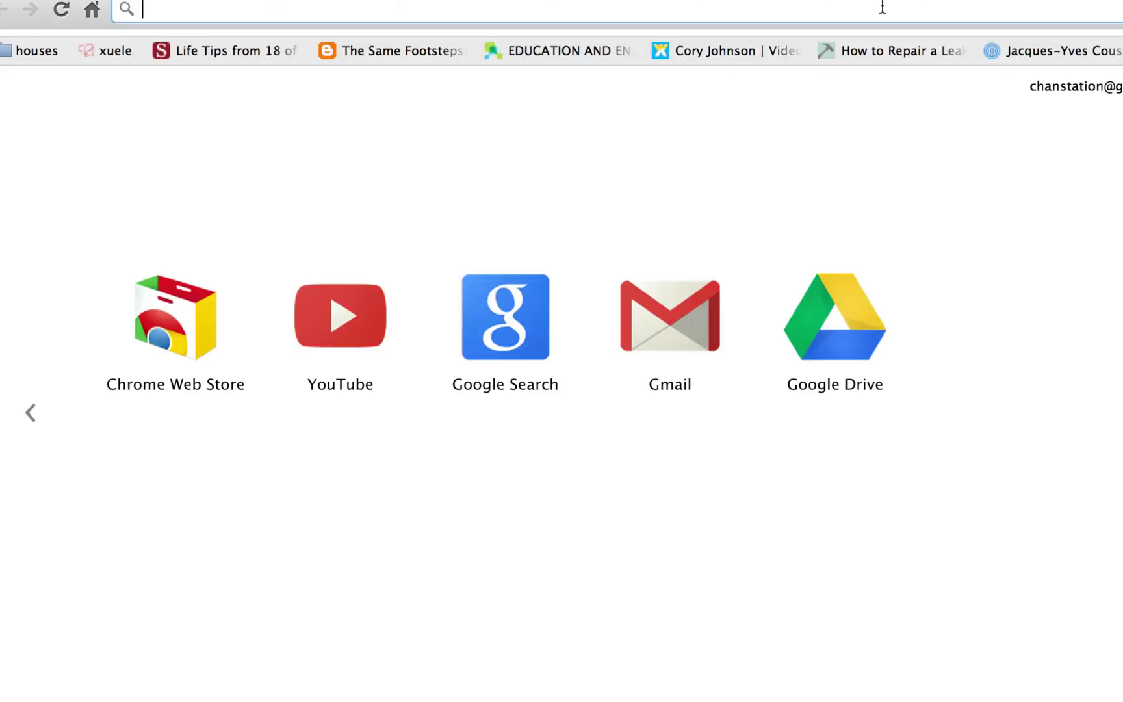
text(sites.google.com/site/ipt387fall2013/)
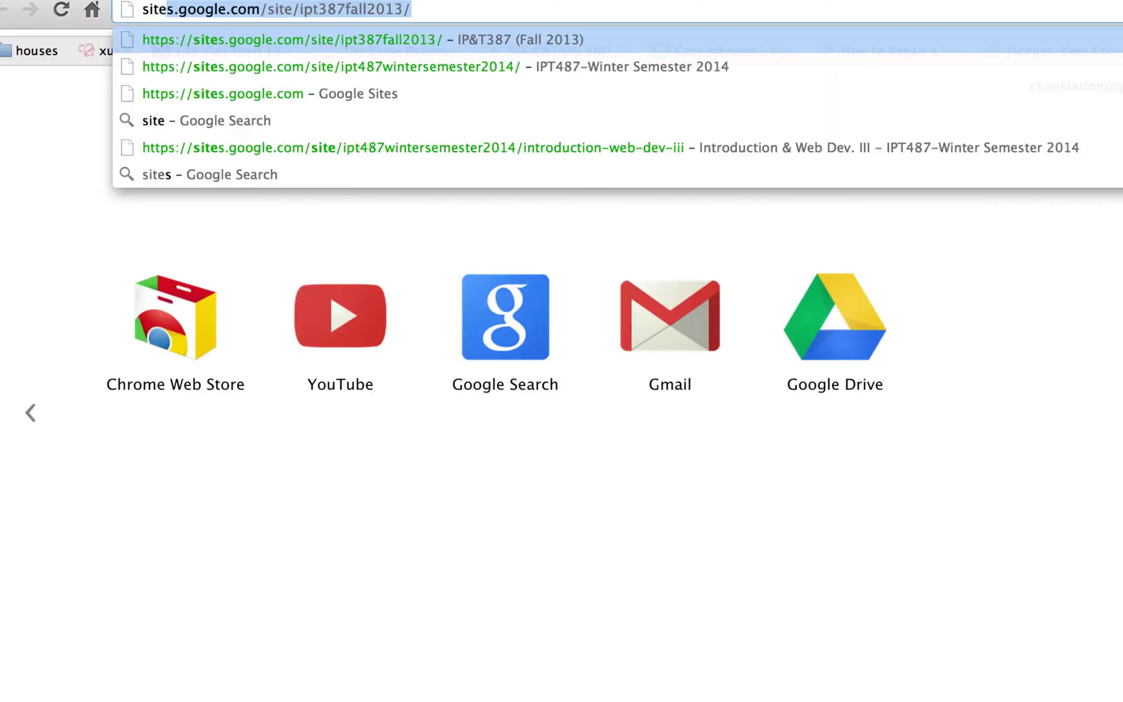
key(Down)
key(Return)
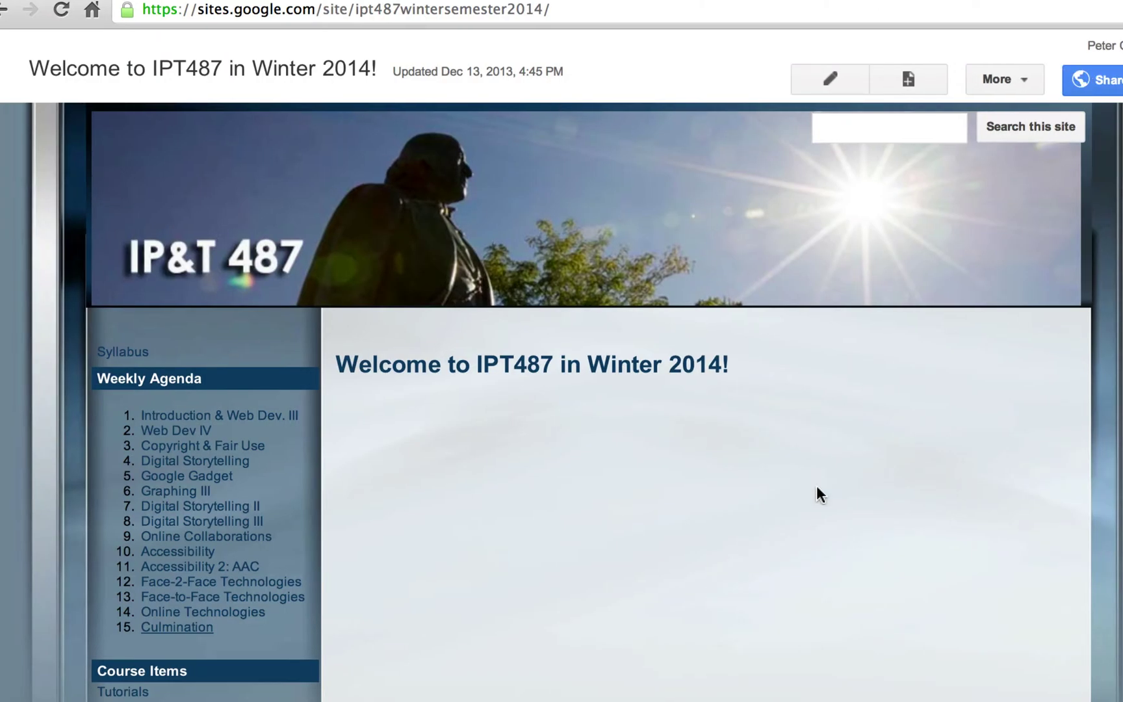
click(247, 421)
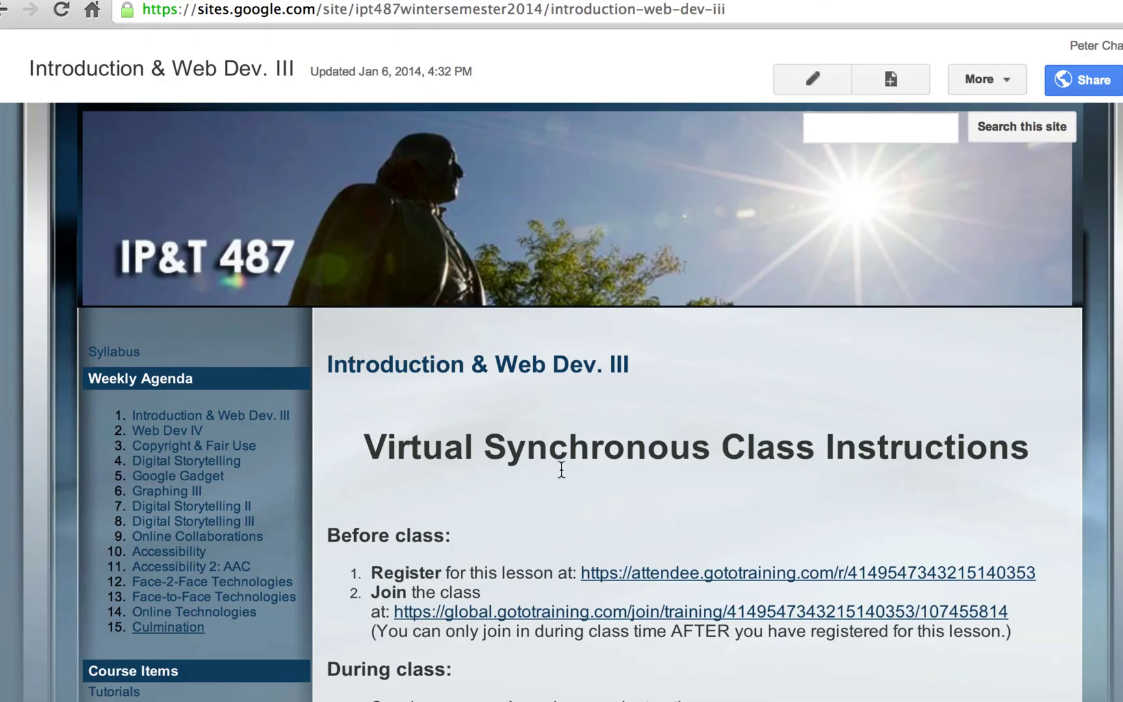
scroll(614, 535, down, 5)
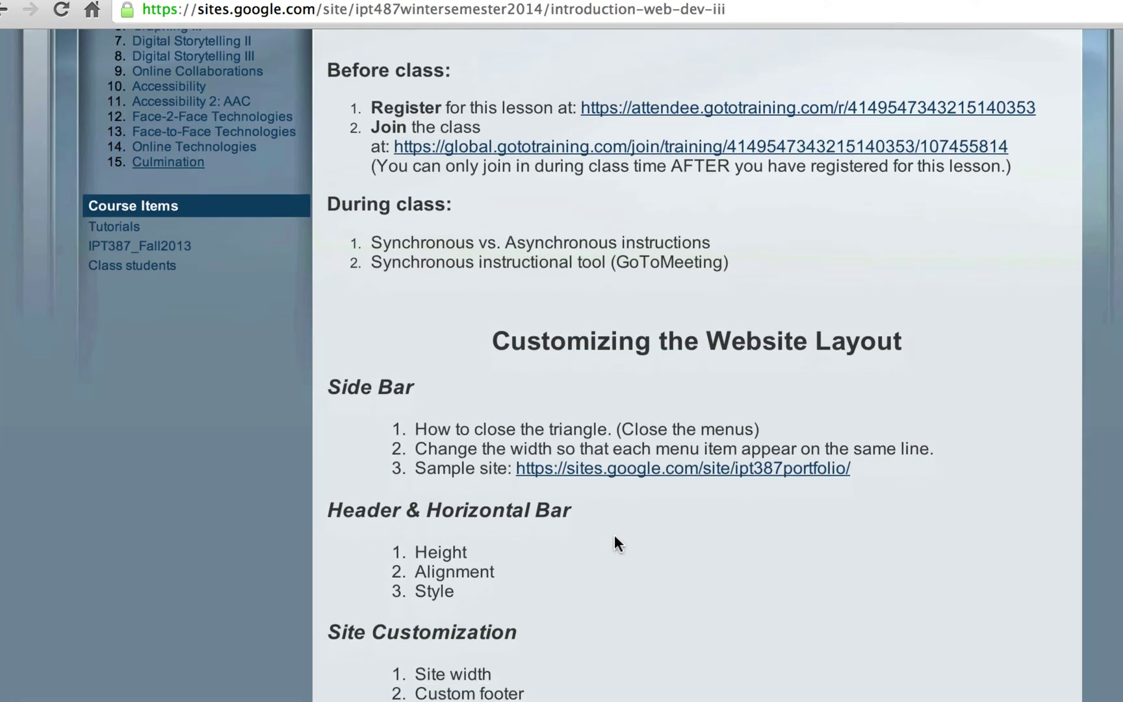
scroll(614, 535, down, 1)
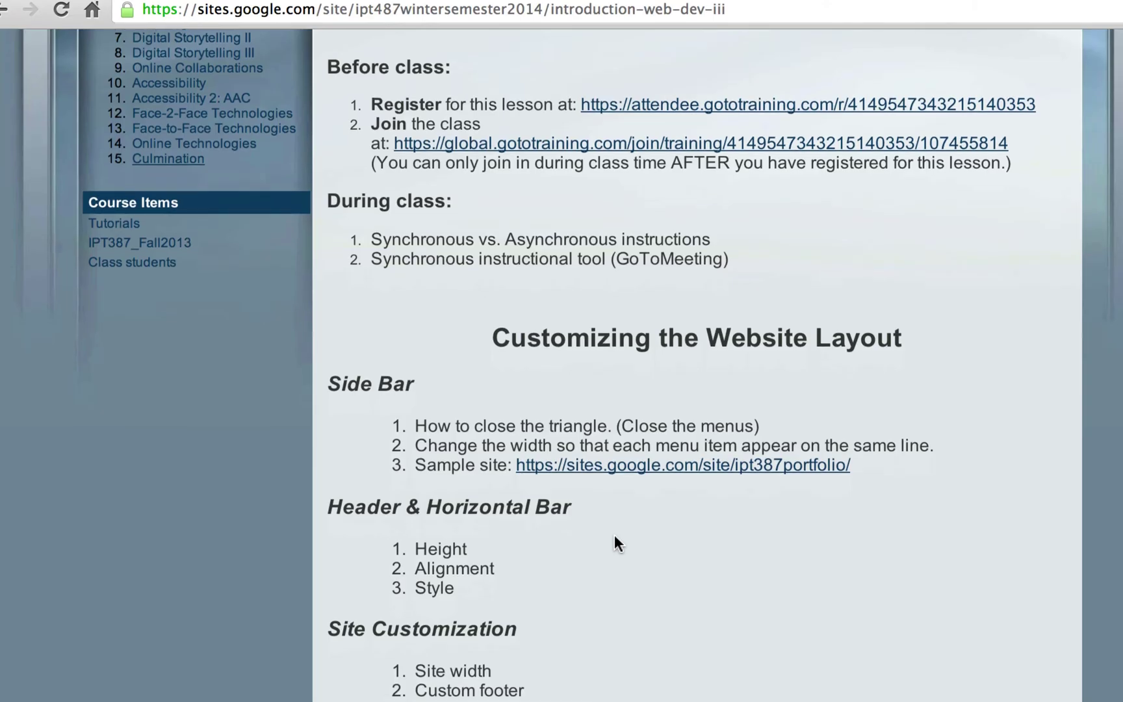
scroll(614, 534, down, 10)
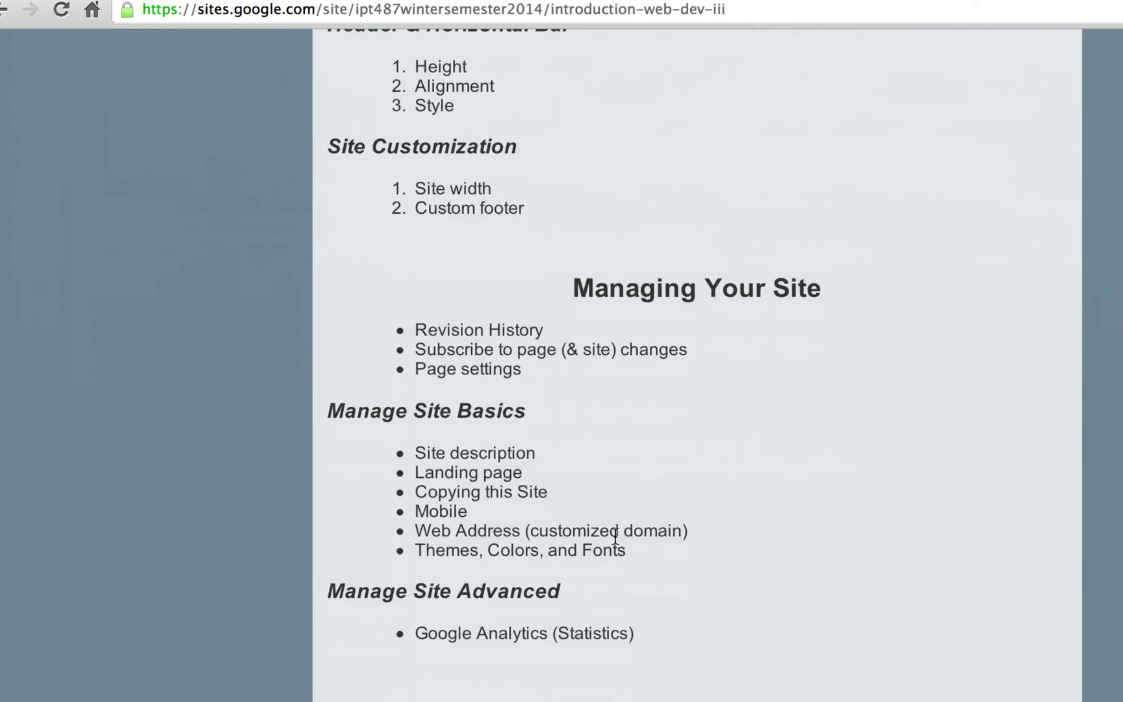
Review the Assignments section of the lesson page, marking the revise, respond and required website features items while reading.
scroll(615, 536, down, 2)
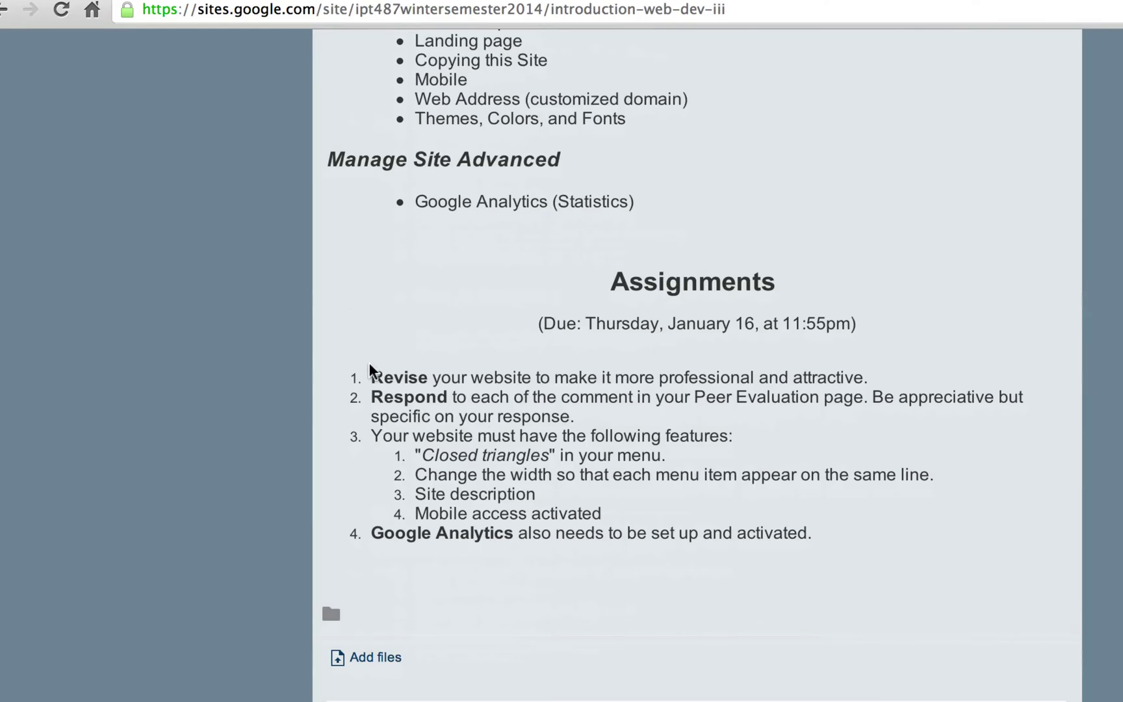
drag(373, 377, 871, 377)
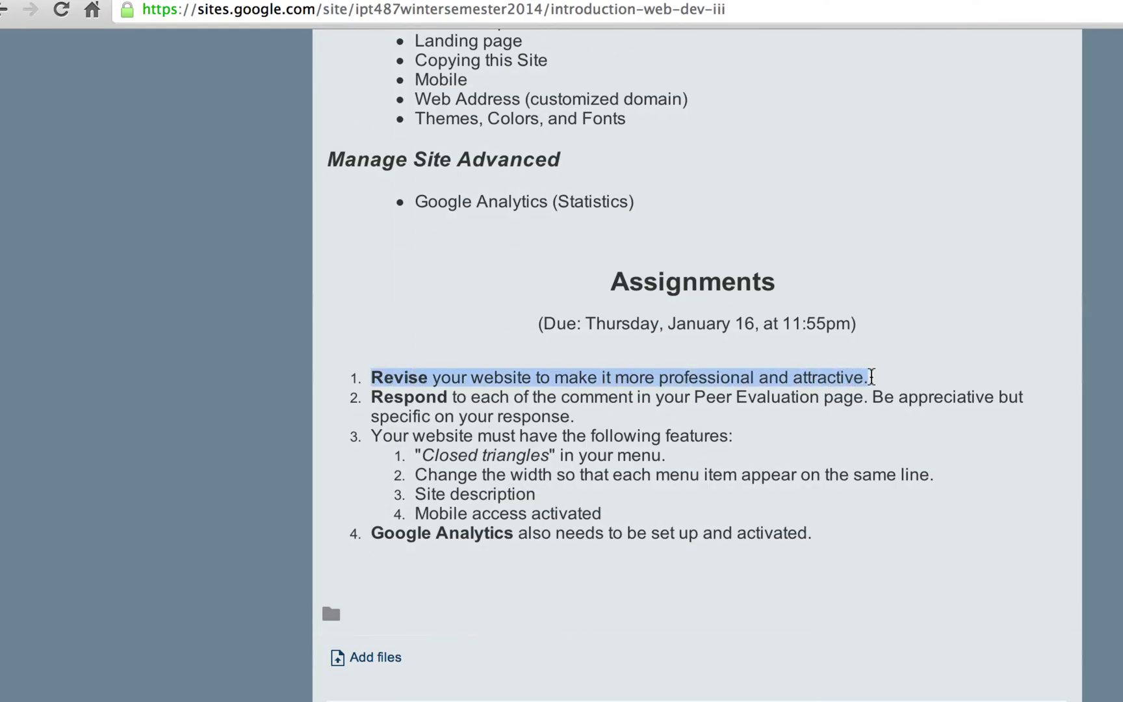
drag(375, 392, 597, 417)
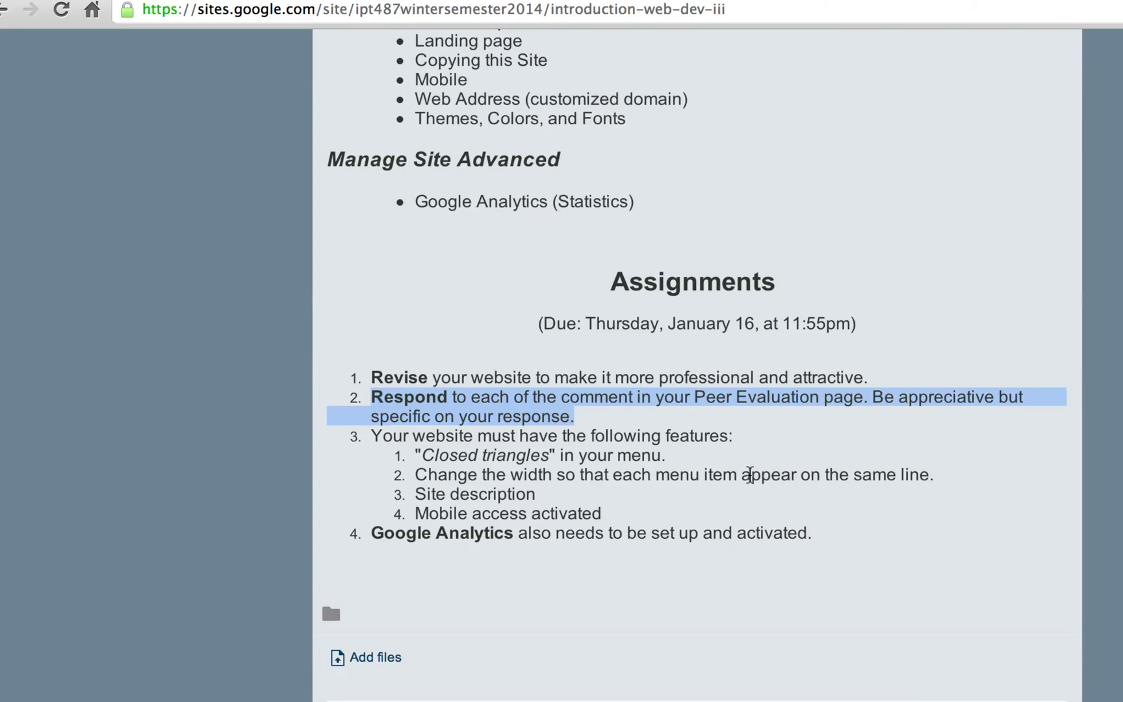
click(717, 467)
drag(372, 435, 684, 509)
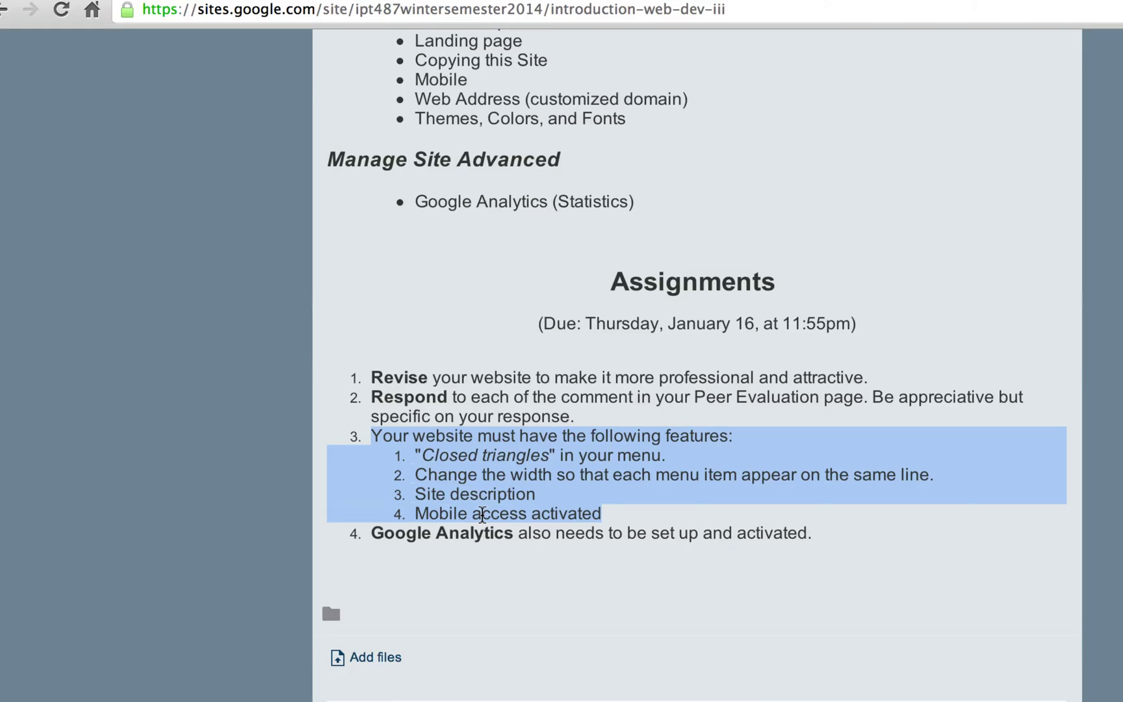
key(super+r)
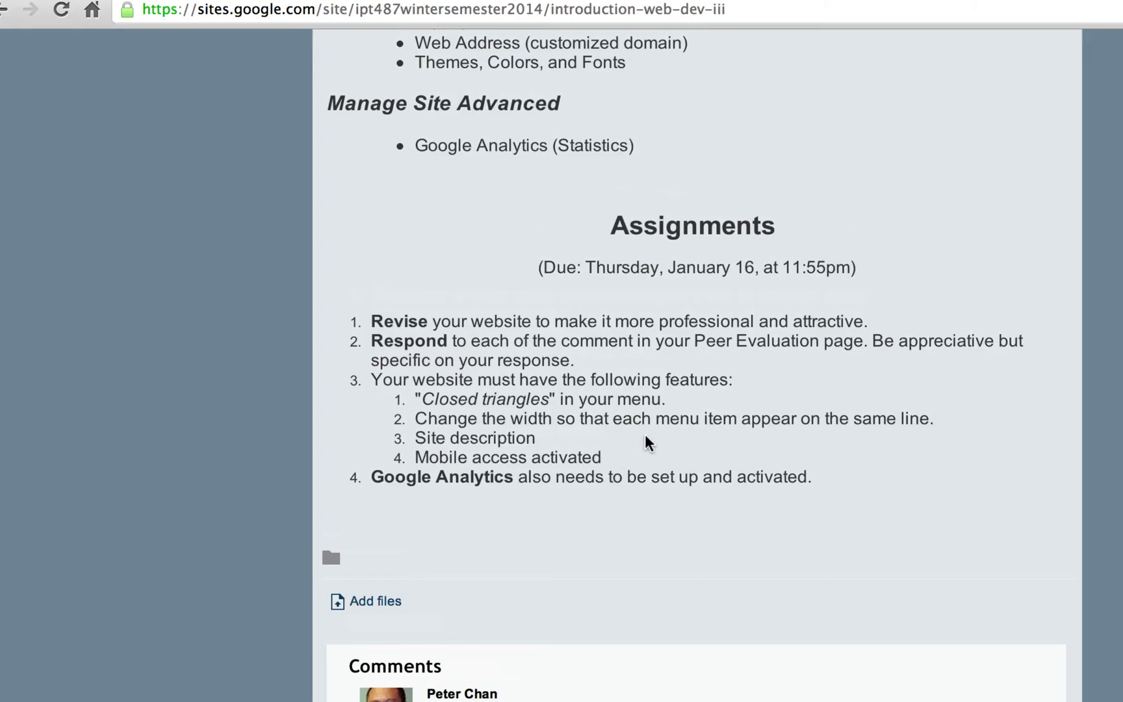
Open the revision history of the Introduction & Web Dev. III page and examine its list of saved versions.
scroll(644, 441, up, 5)
scroll(646, 439, up, 4)
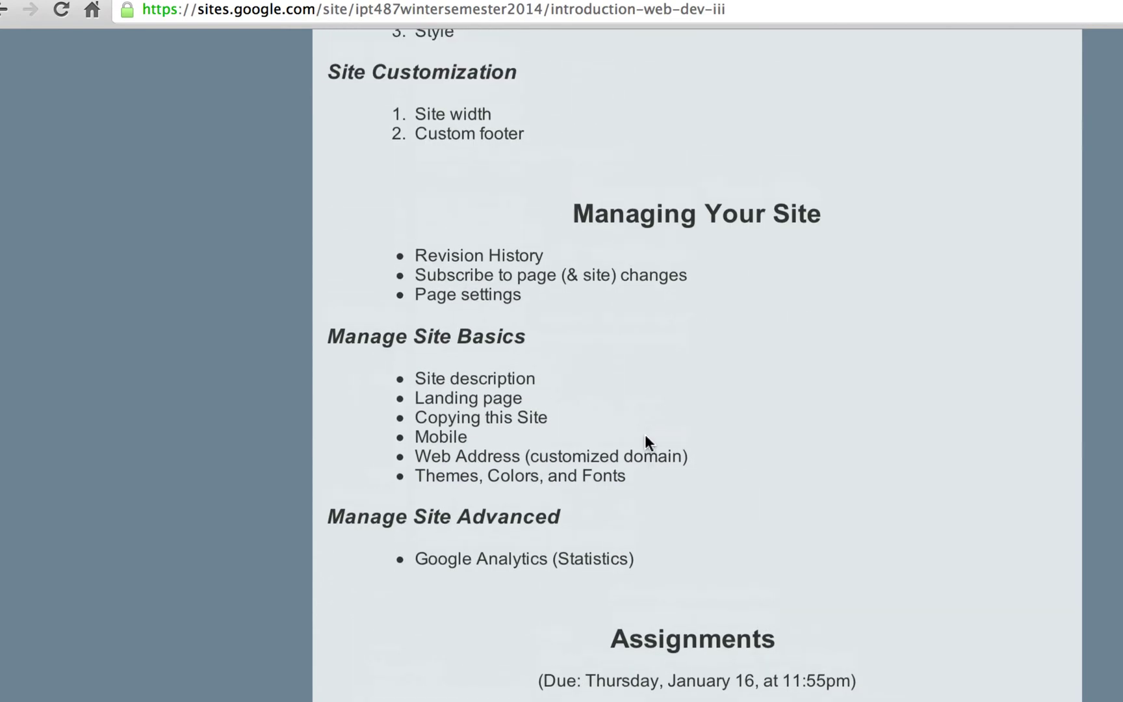
scroll(645, 436, up, 3)
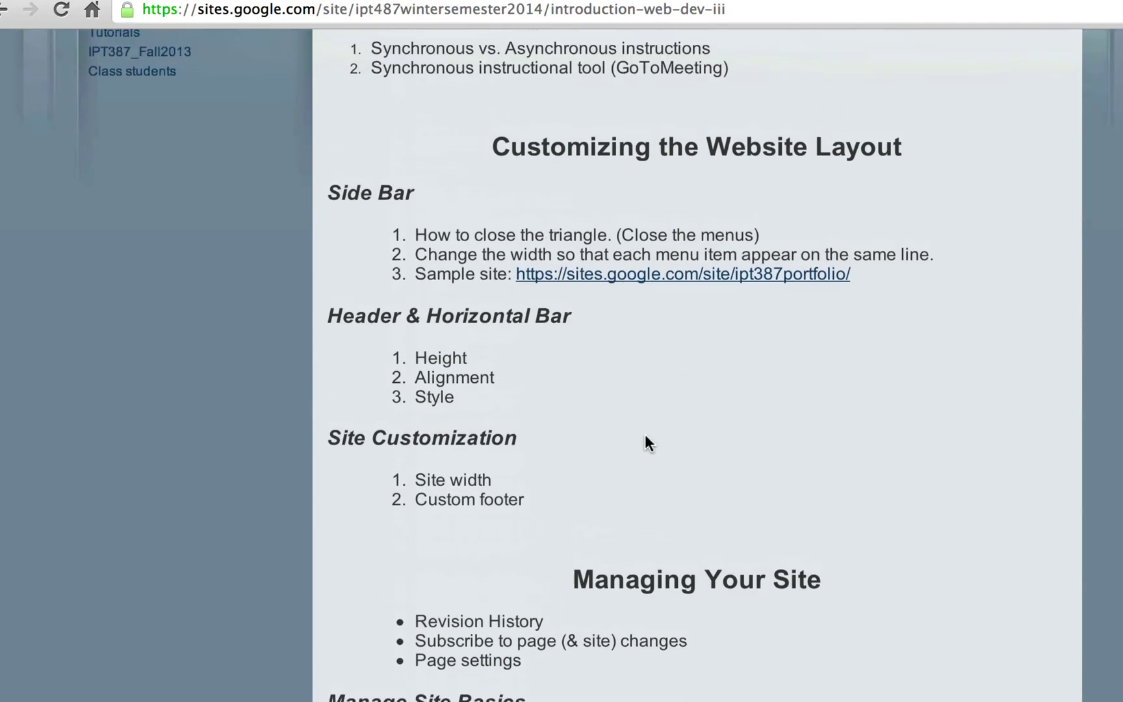
scroll(646, 437, down, 1)
scroll(646, 437, up, 10)
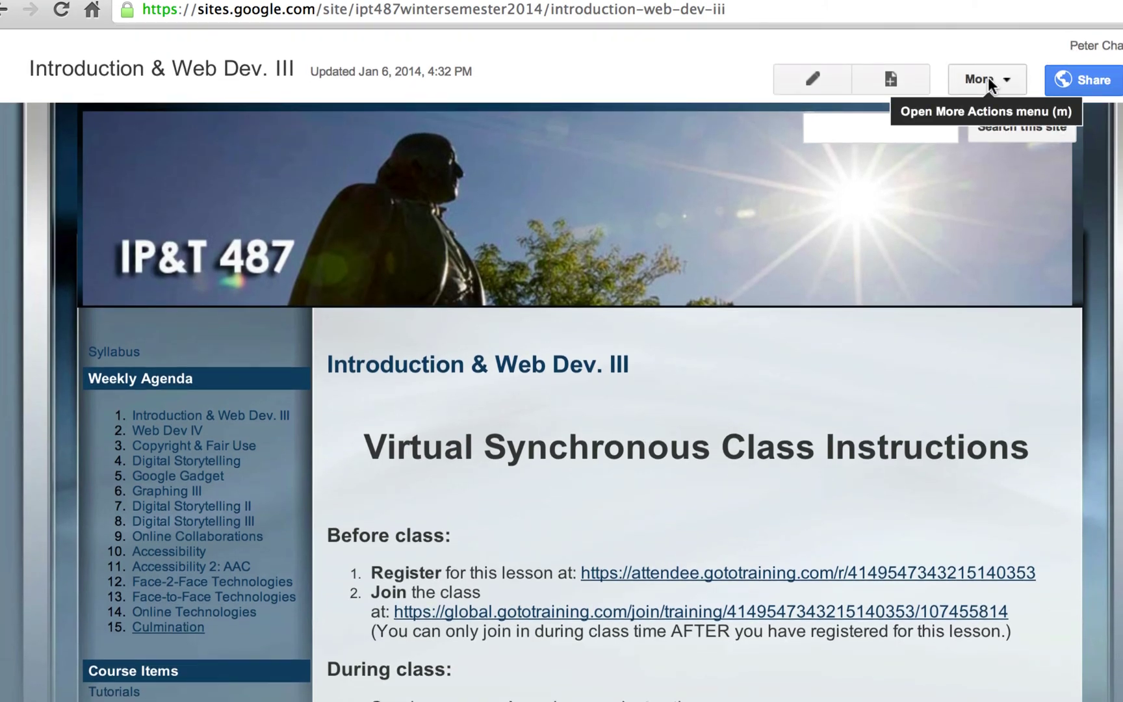
click(988, 78)
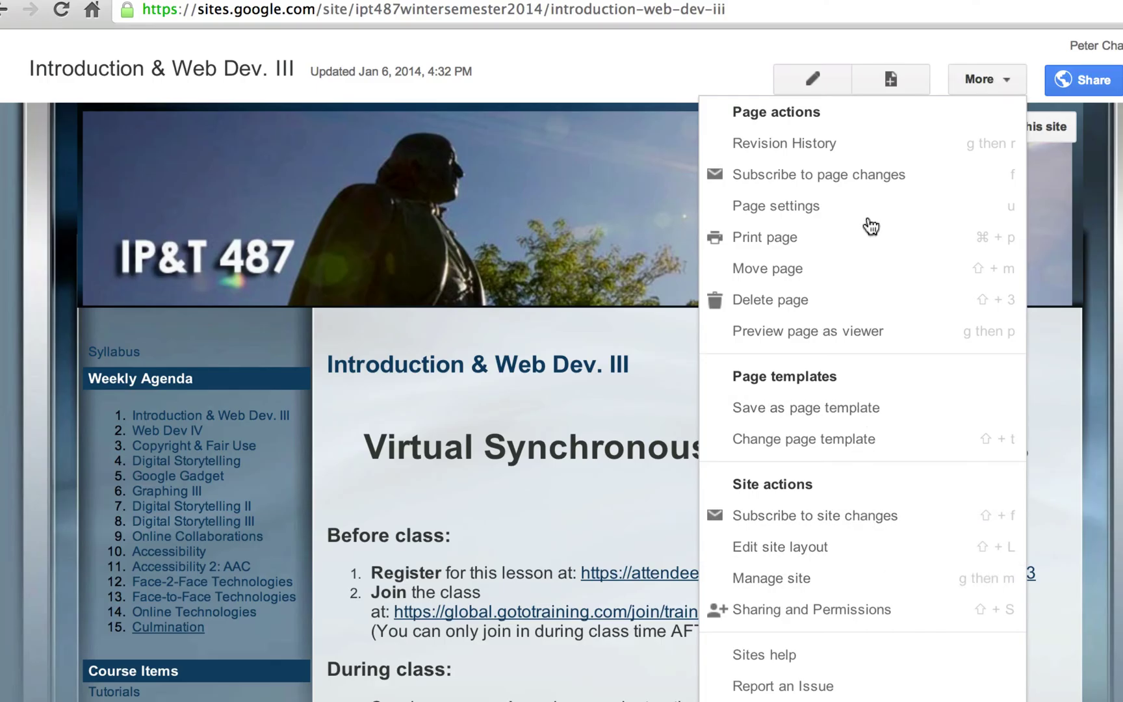
click(837, 146)
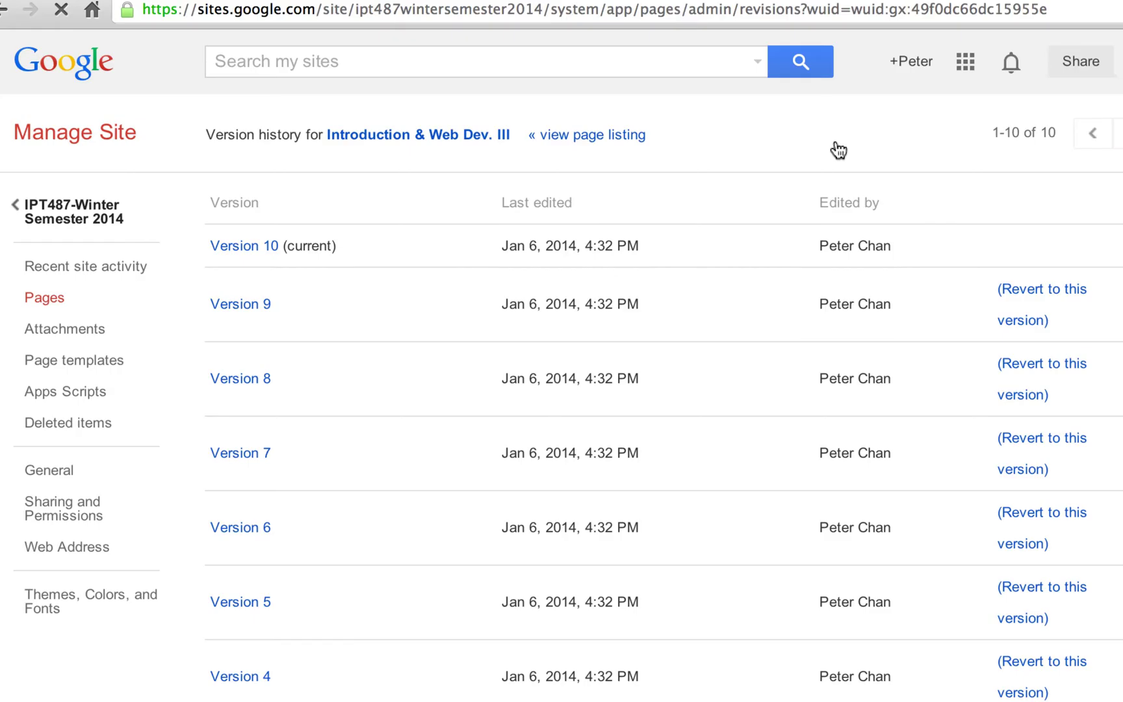
scroll(707, 588, down, 3)
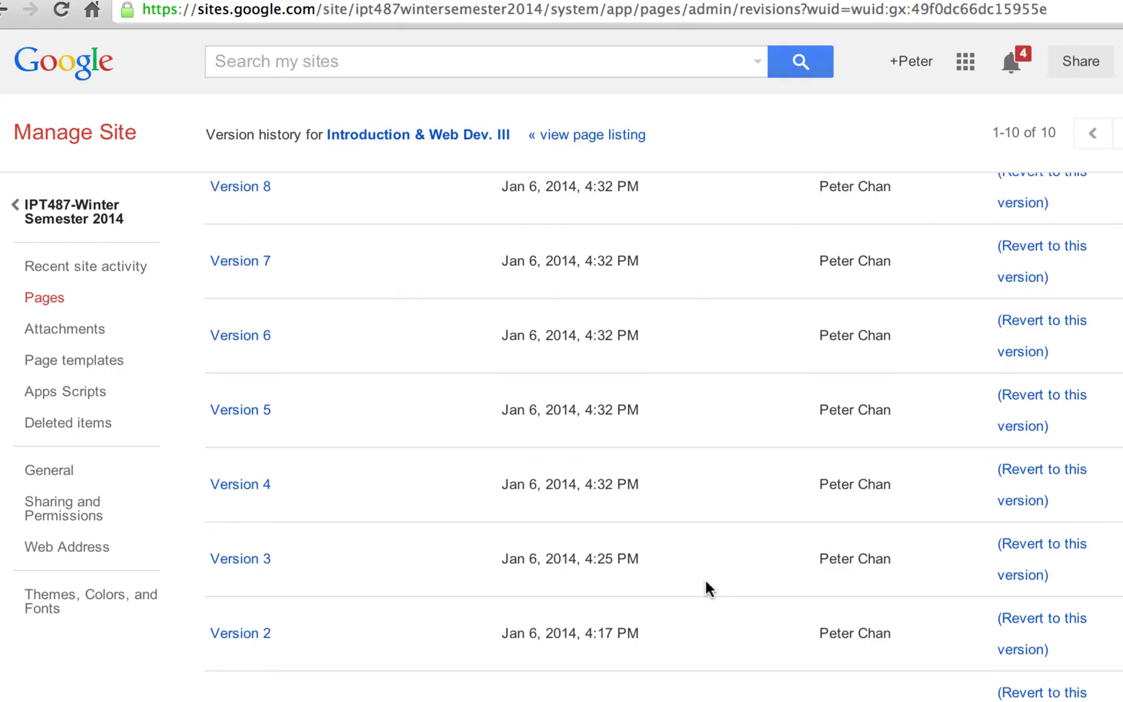
scroll(705, 579, down, 1)
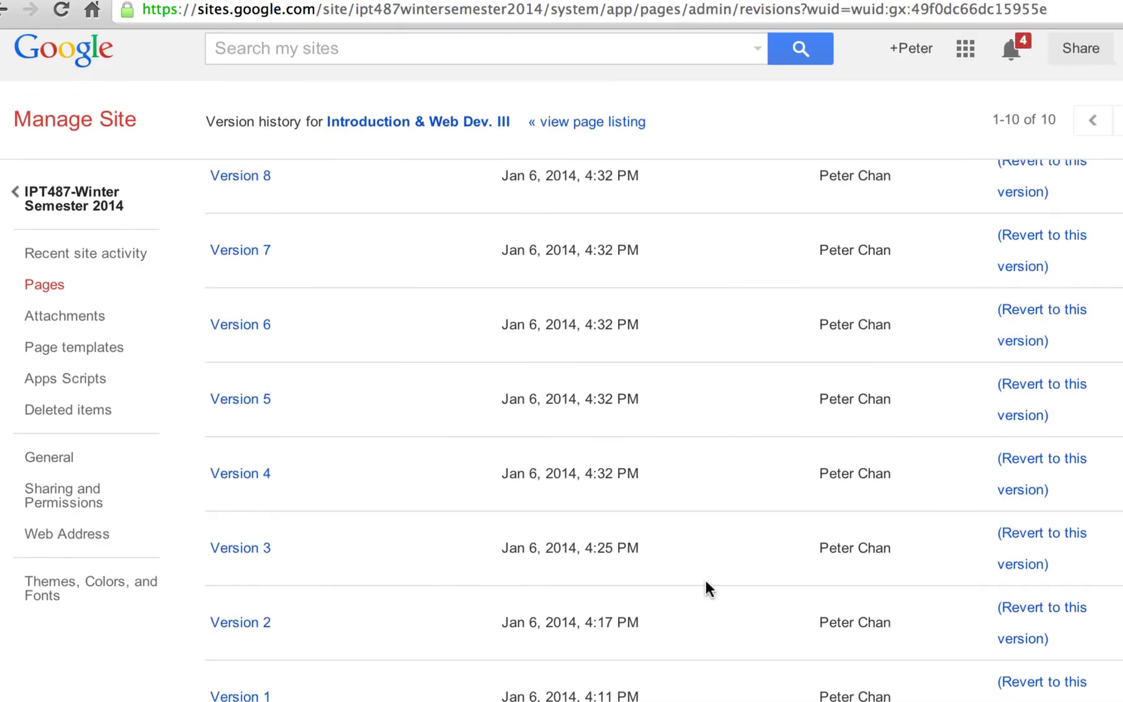
scroll(705, 579, up, 1)
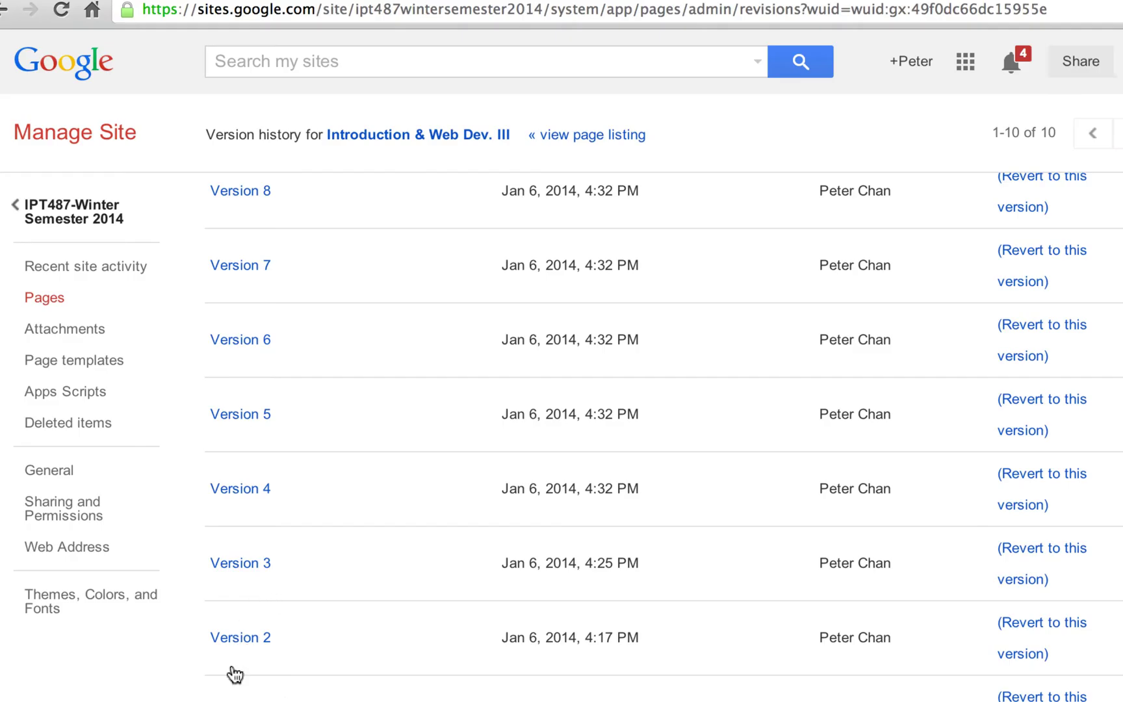
scroll(355, 373, up, 3)
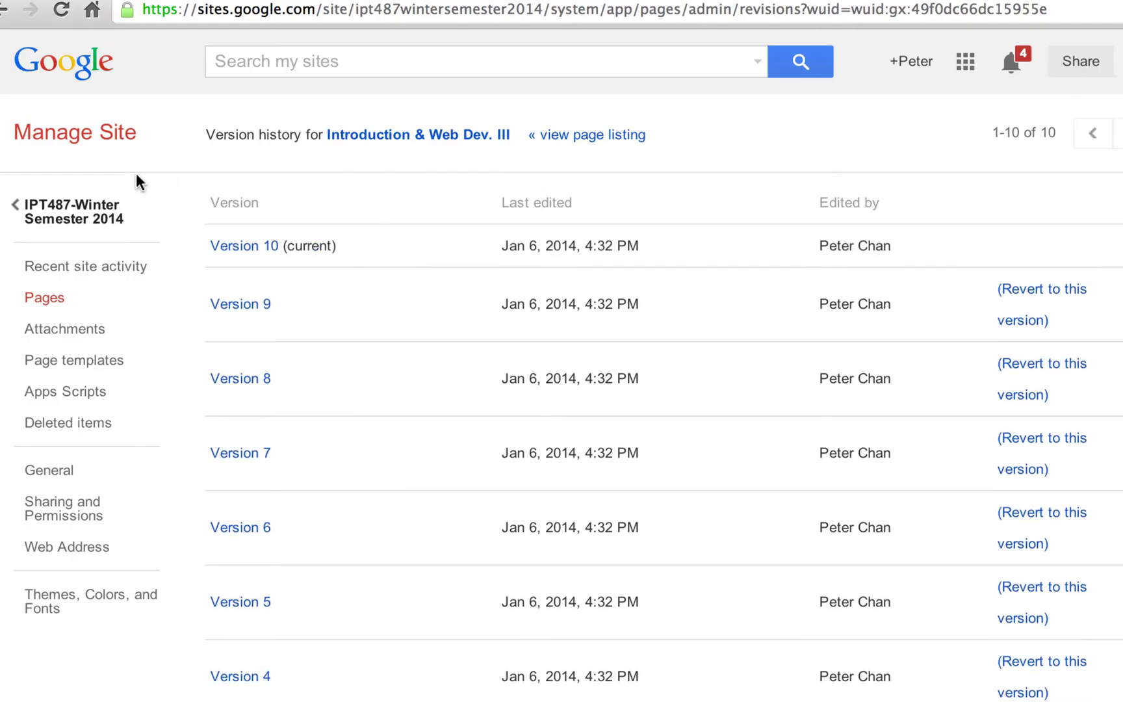
Go to the site's home page and subscribe to changes on that page.
click(53, 223)
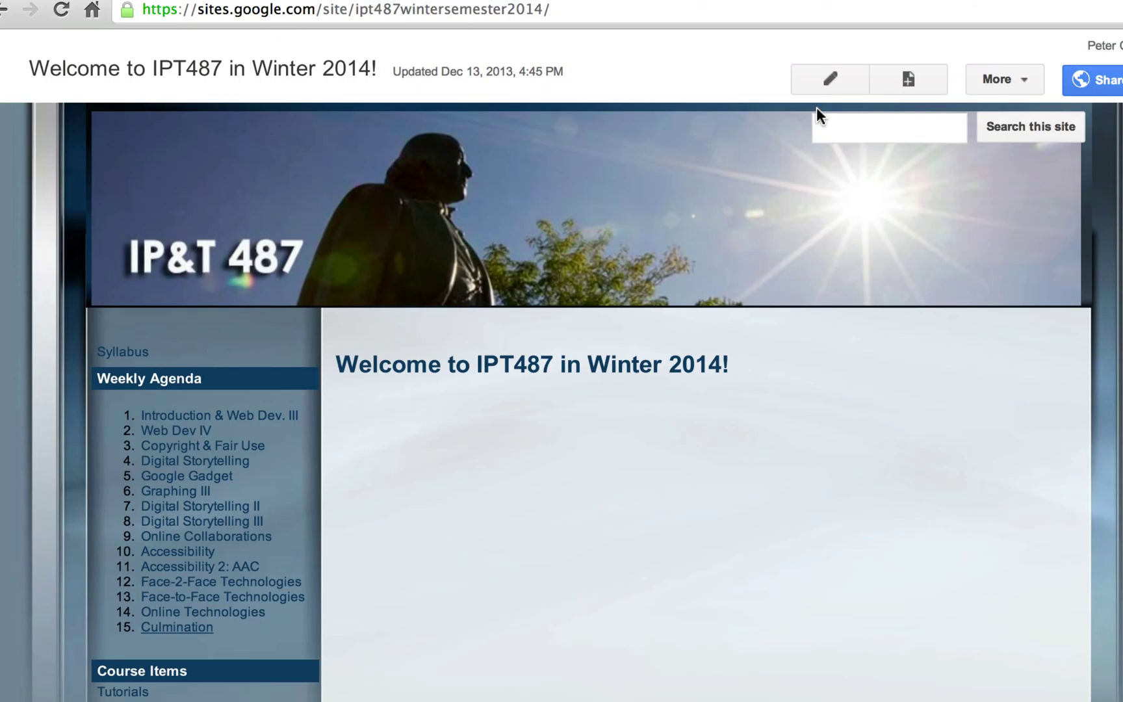
click(1030, 86)
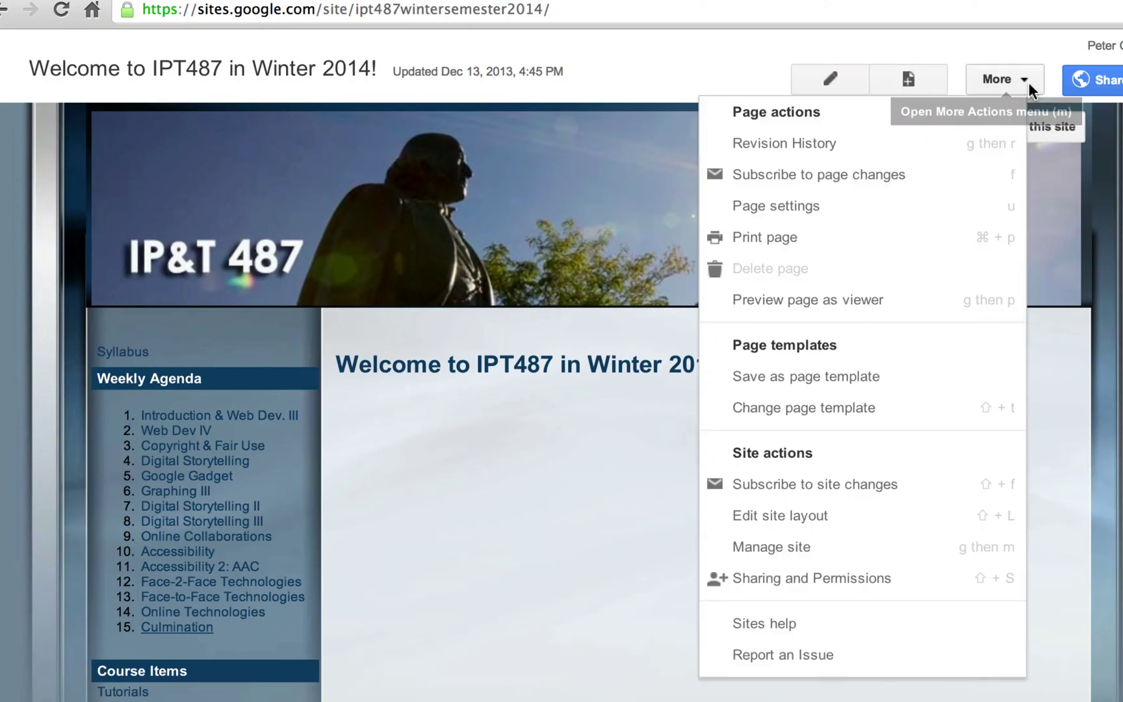
click(994, 180)
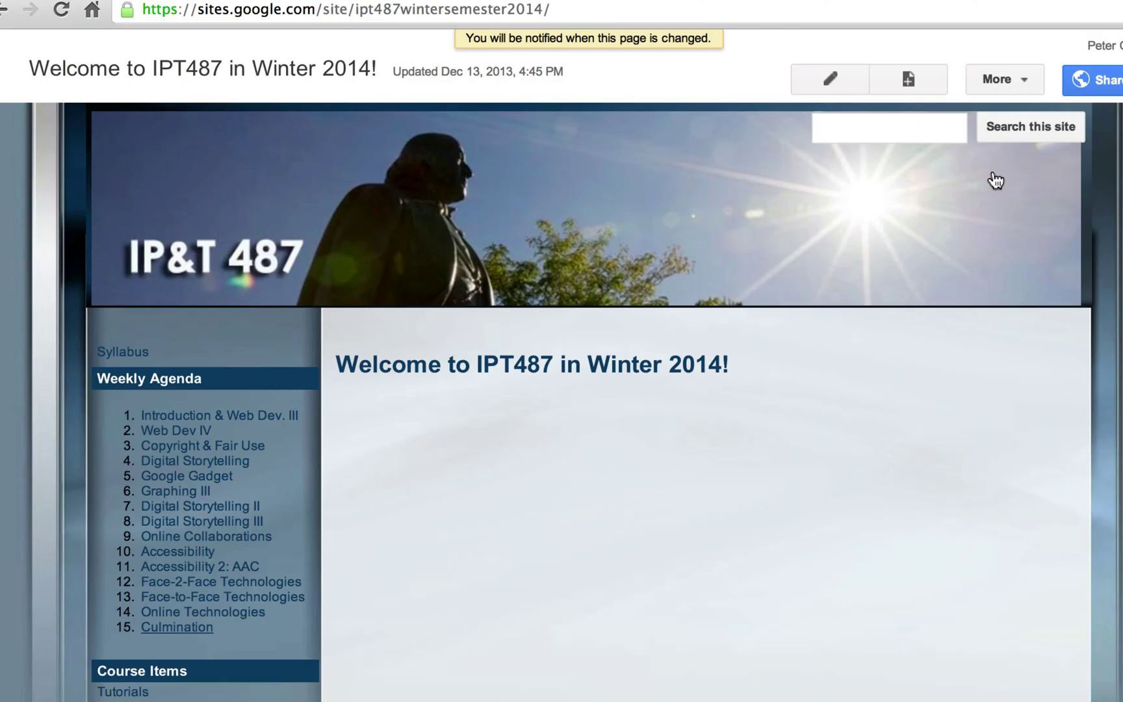
Unsubscribe from the home page's changes and check the page and site subscription options.
click(1016, 76)
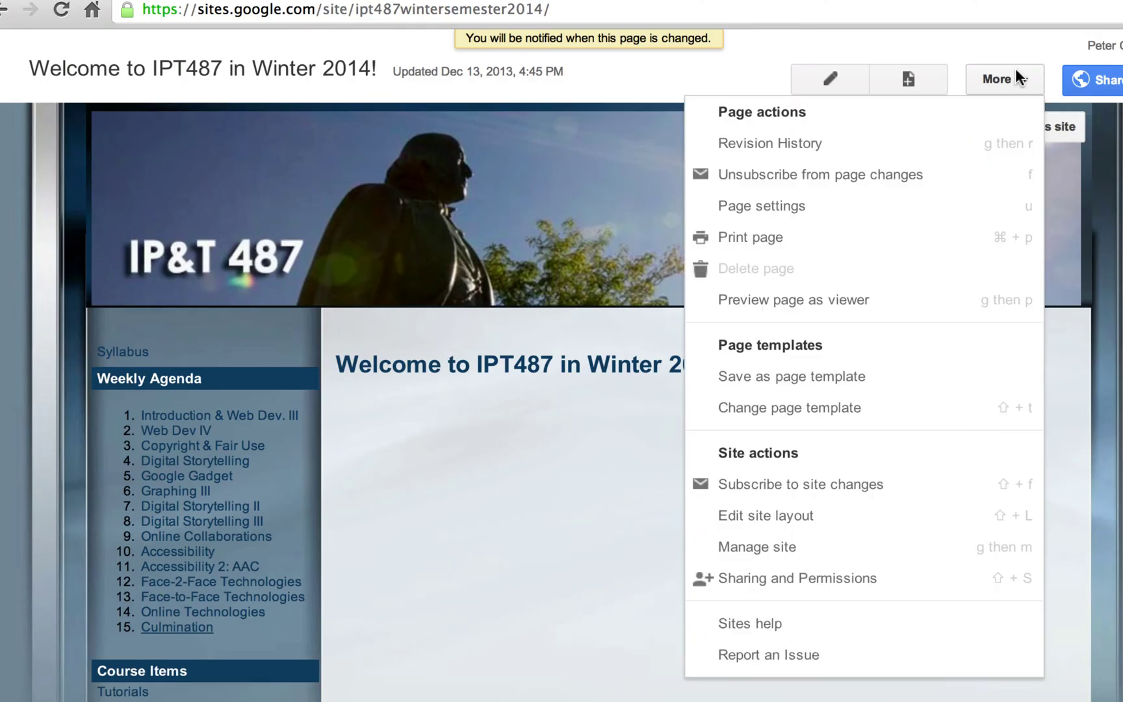
click(976, 176)
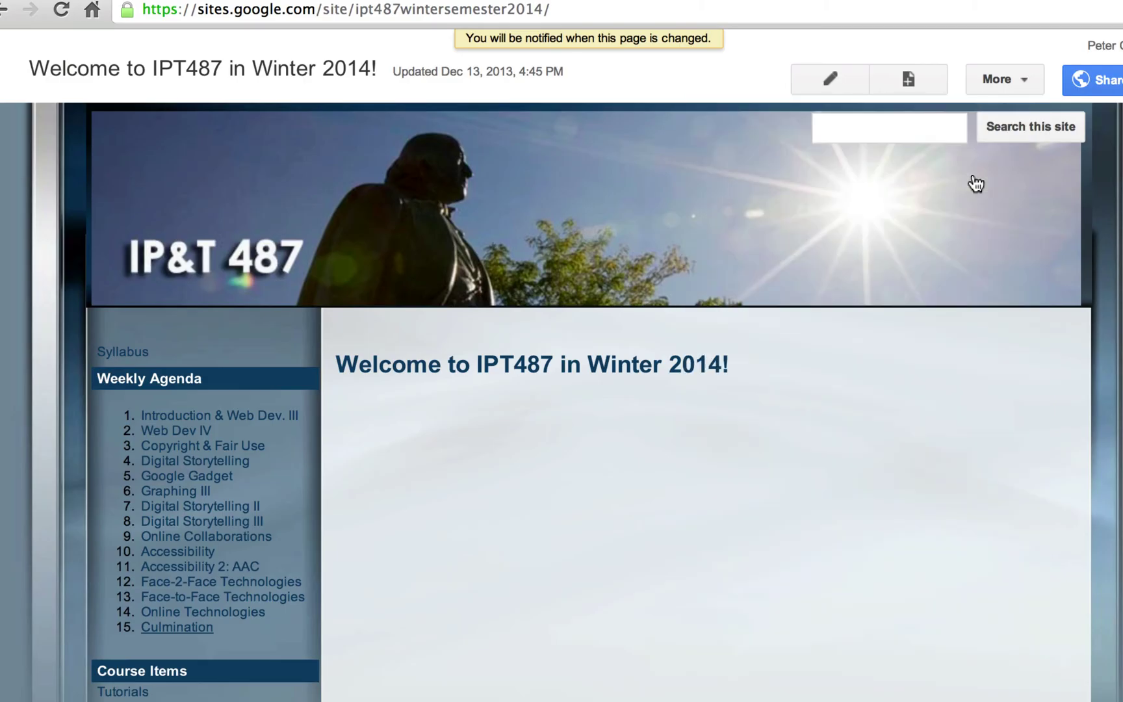
click(1007, 75)
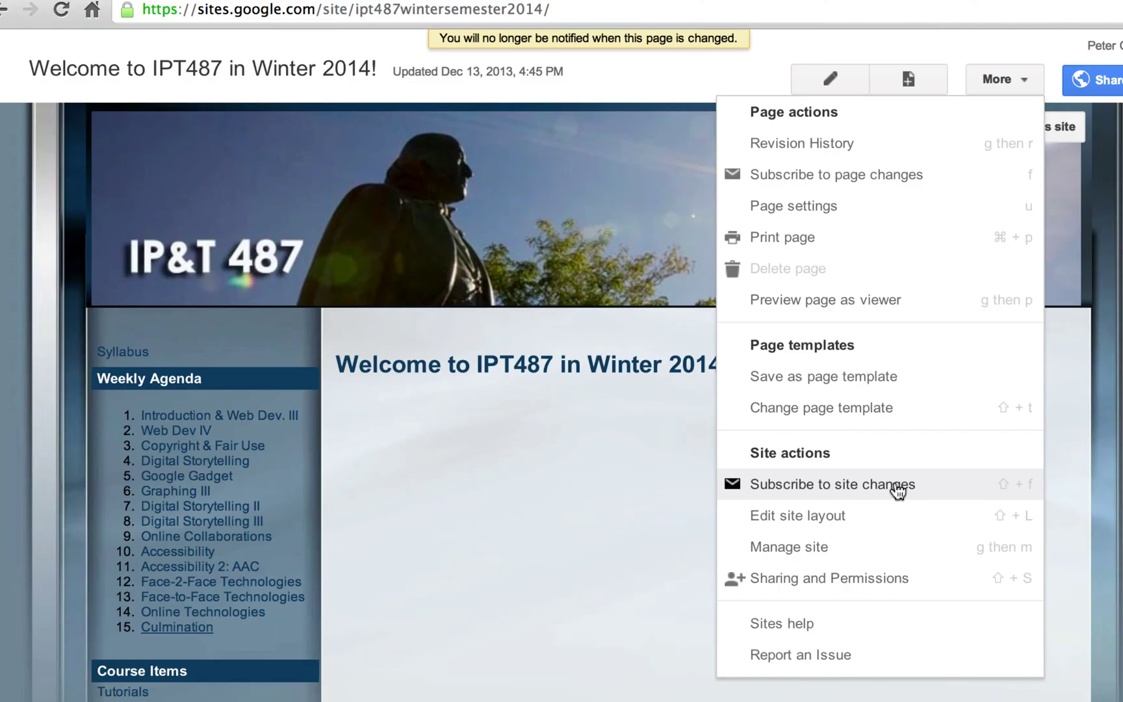
click(864, 186)
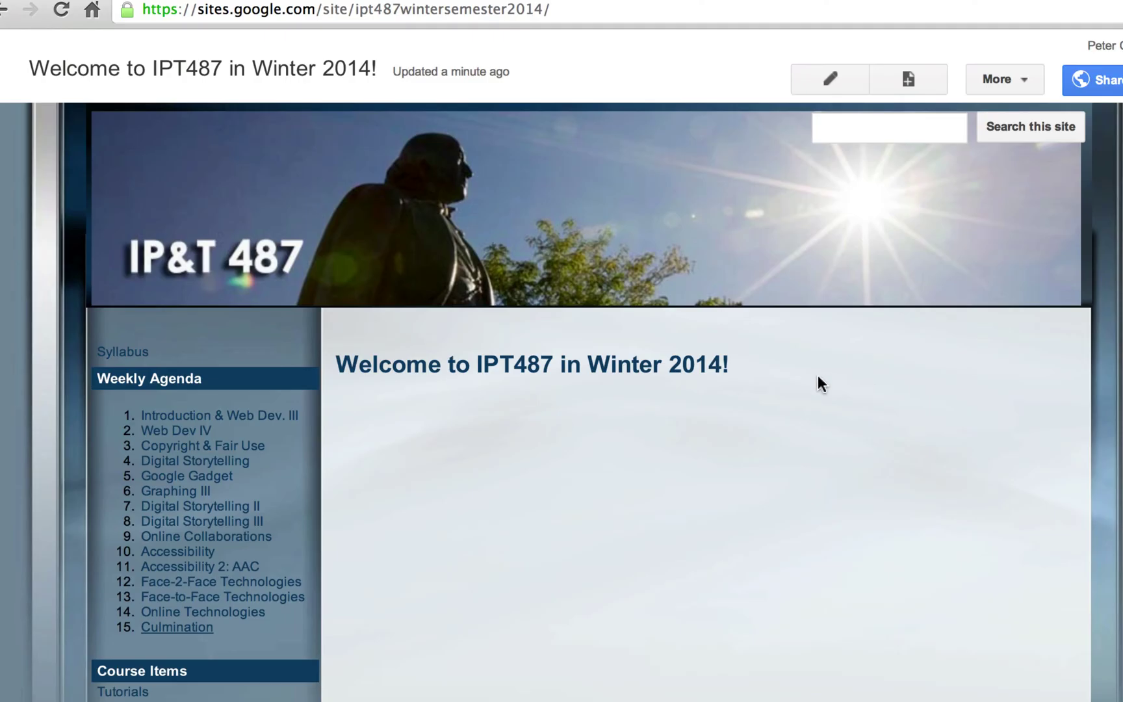
Allow attachments on the home page in its page settings and save the change.
click(1008, 87)
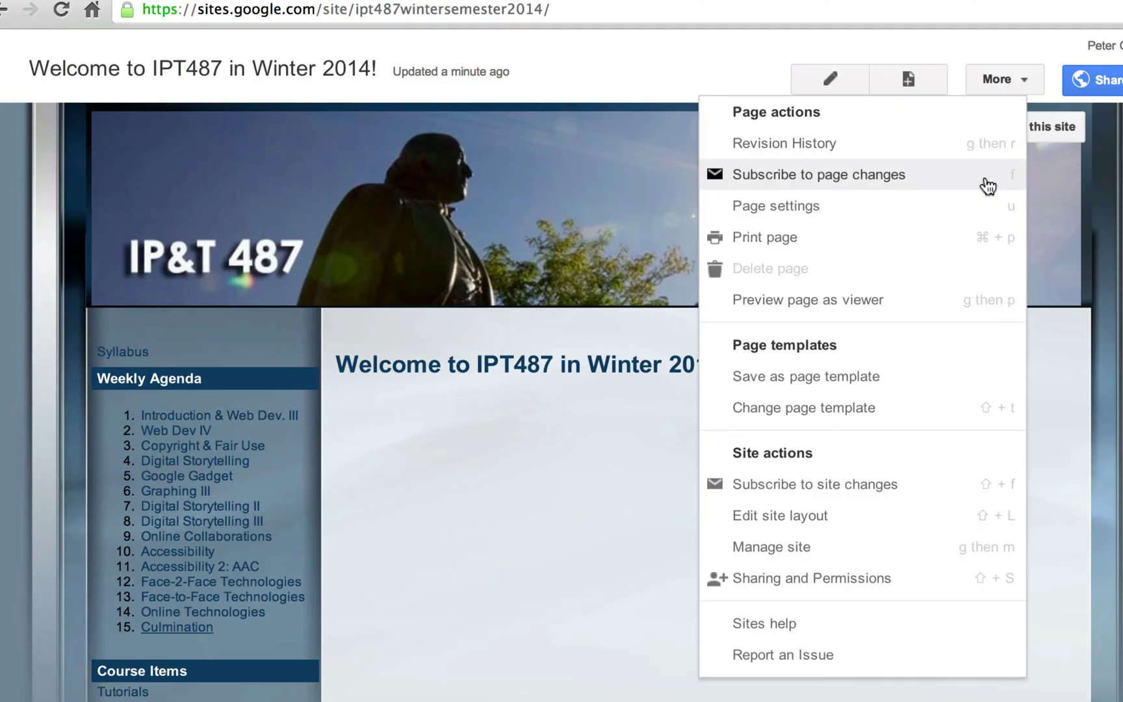
click(982, 221)
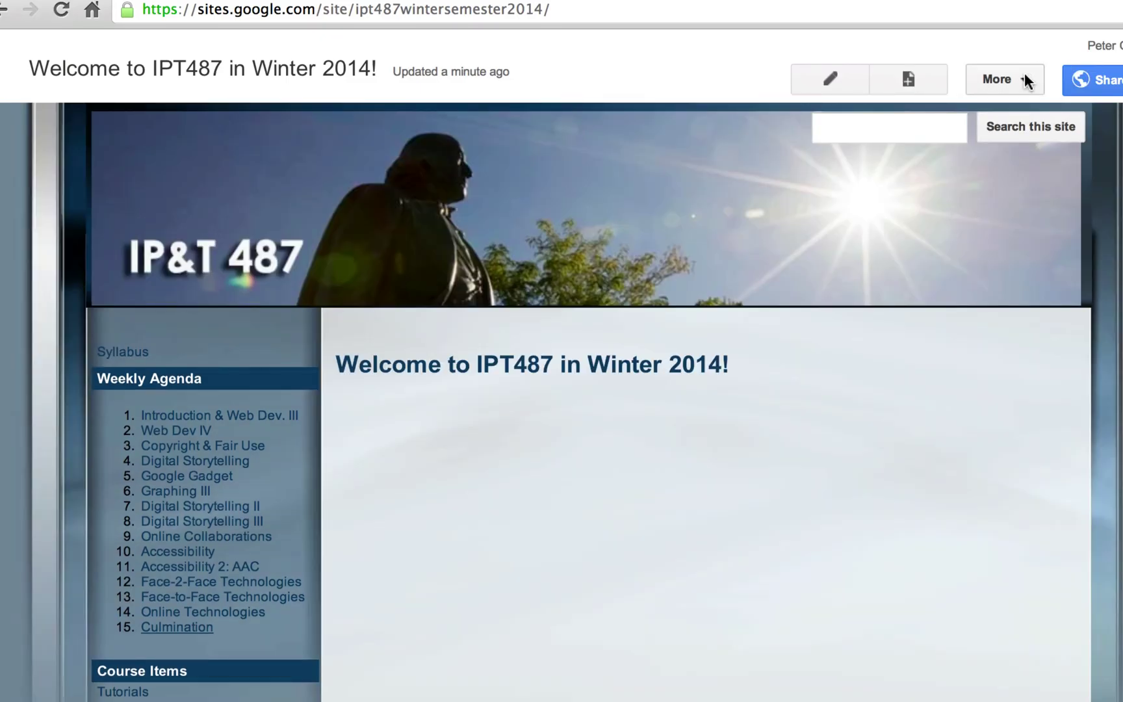
click(1023, 78)
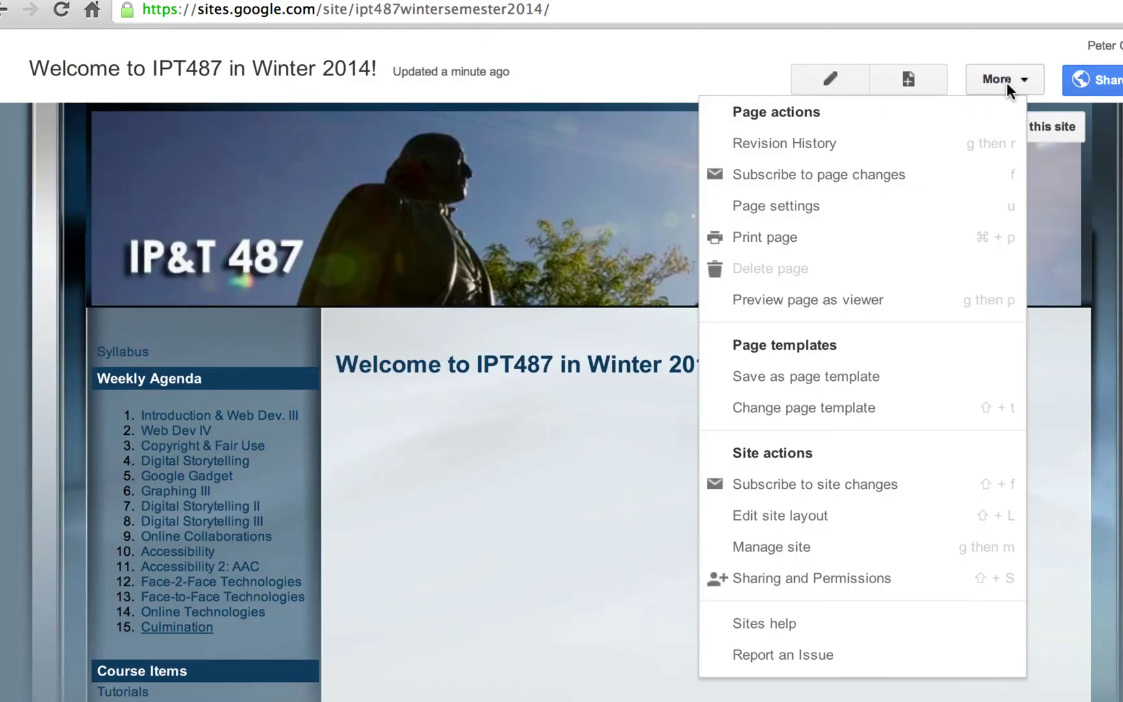
click(966, 206)
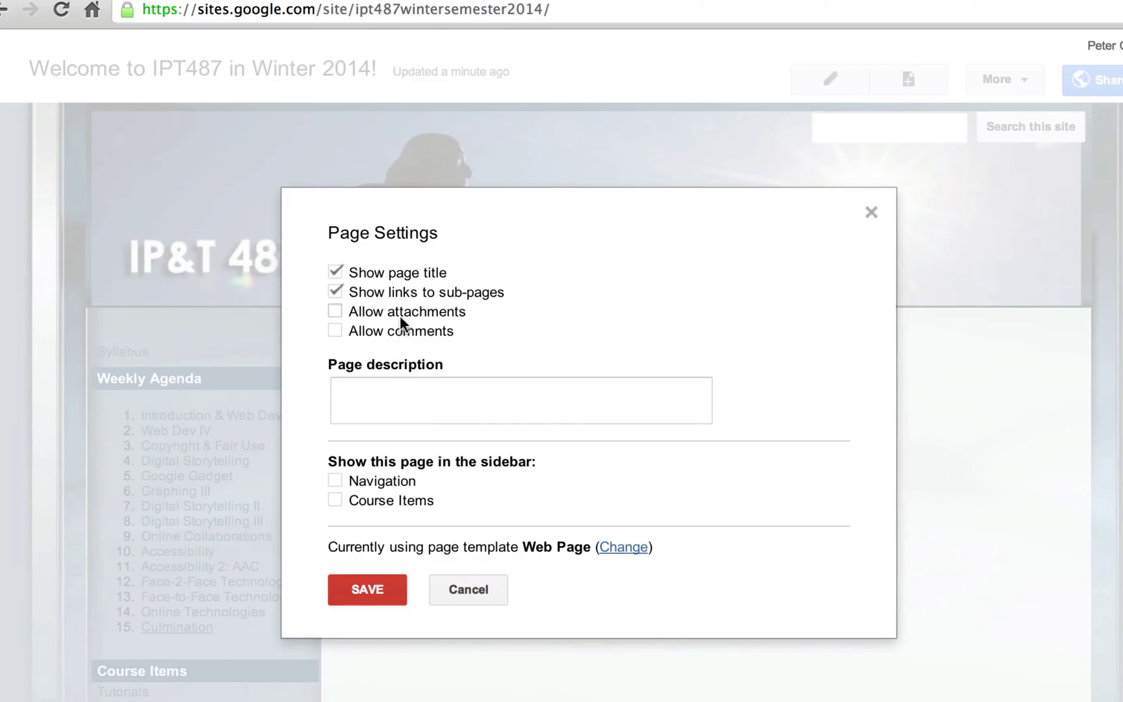
click(336, 313)
click(372, 592)
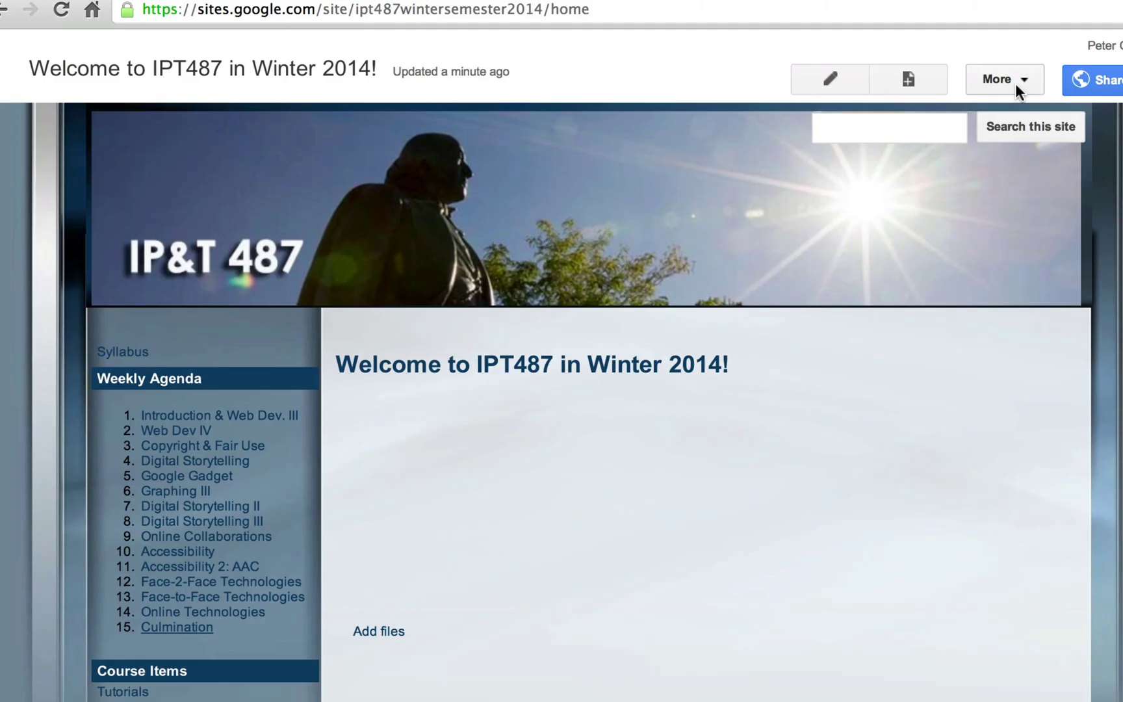
Open the site's general management settings and enter the site description "This is the class website for BYU's IPT487 class!".
click(1015, 83)
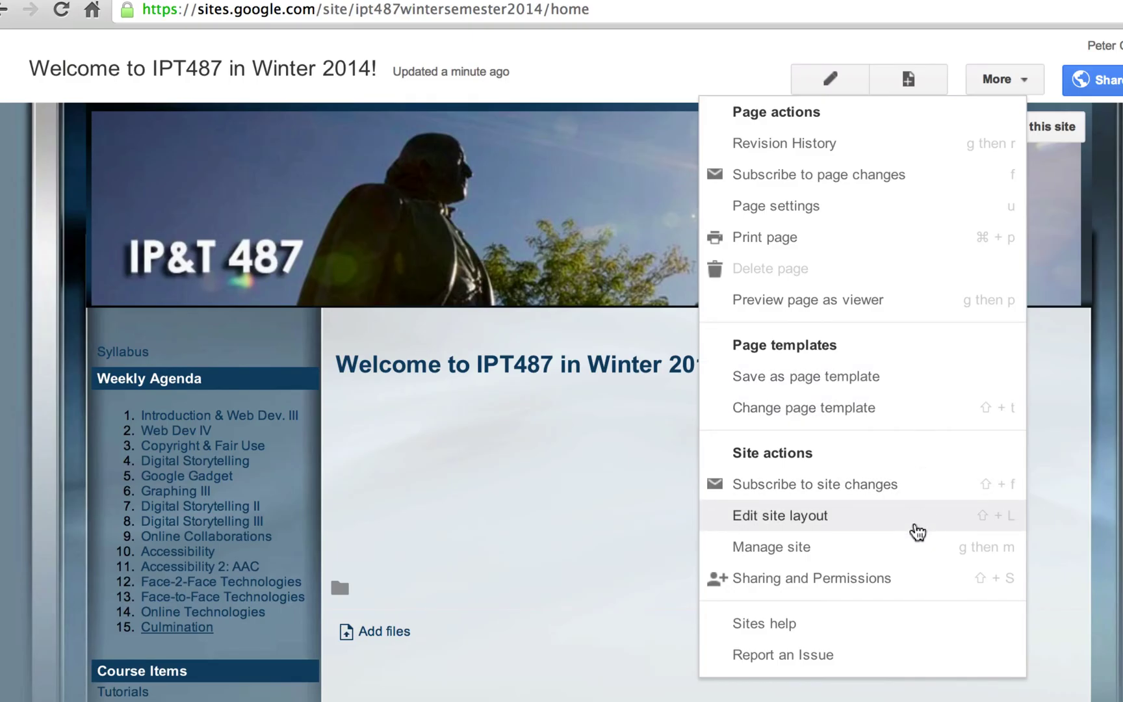
click(889, 550)
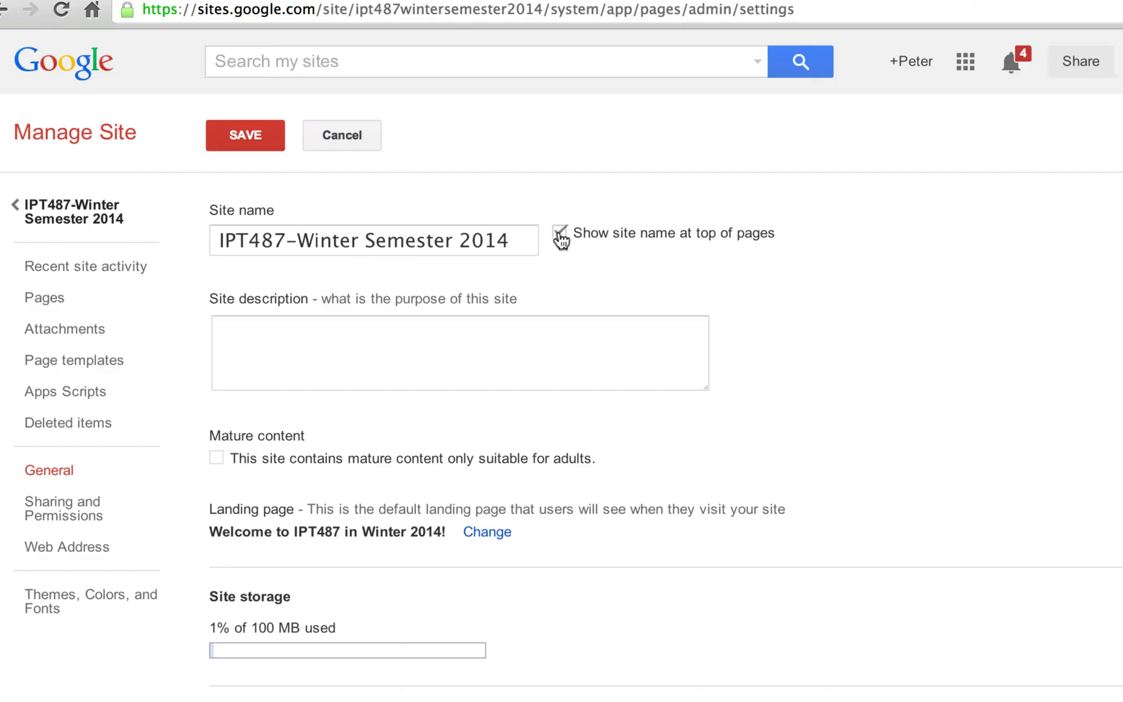
click(412, 368)
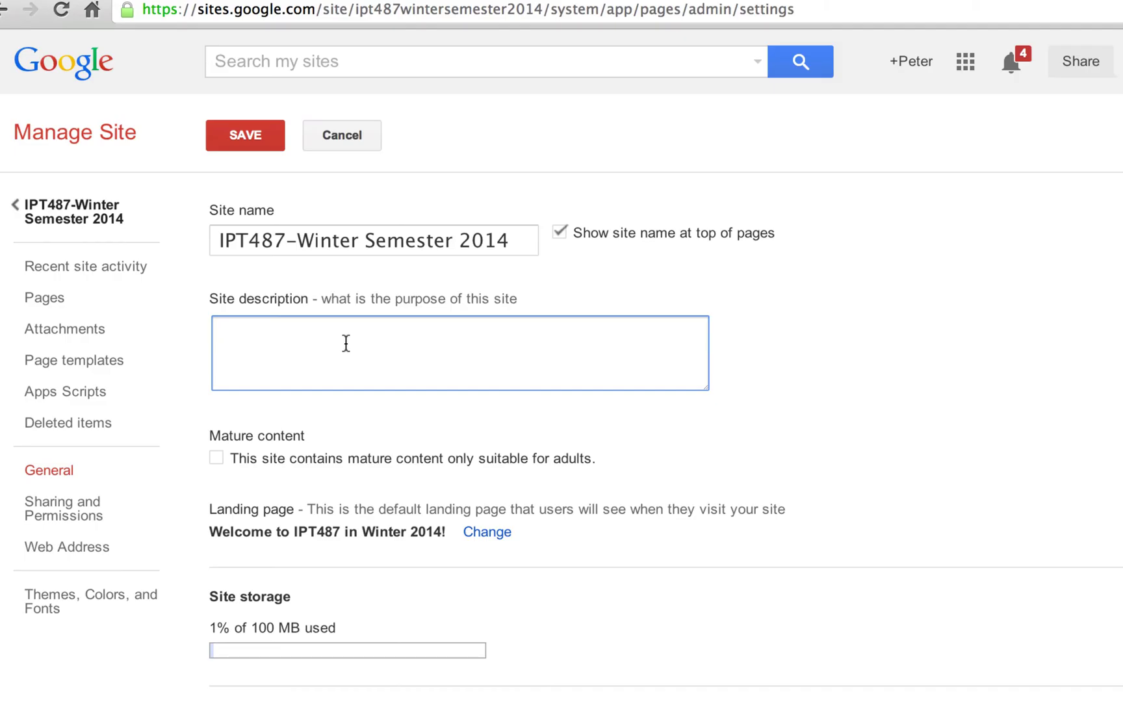
text(This is the class)
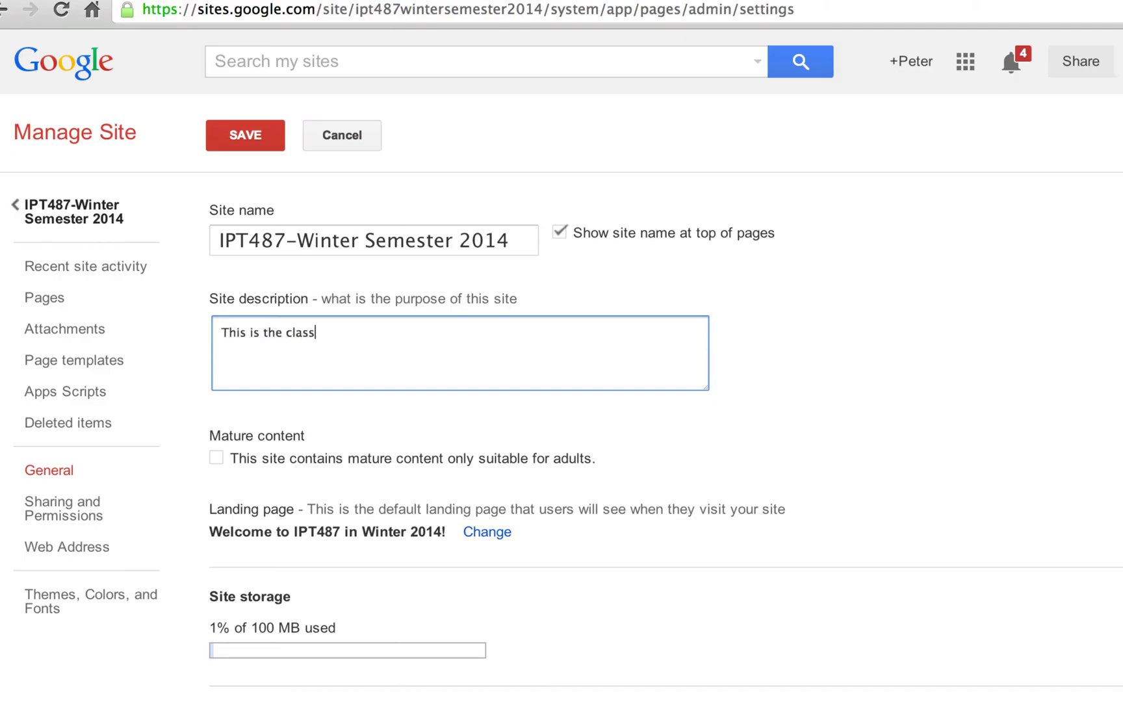
text( website for BYU's )
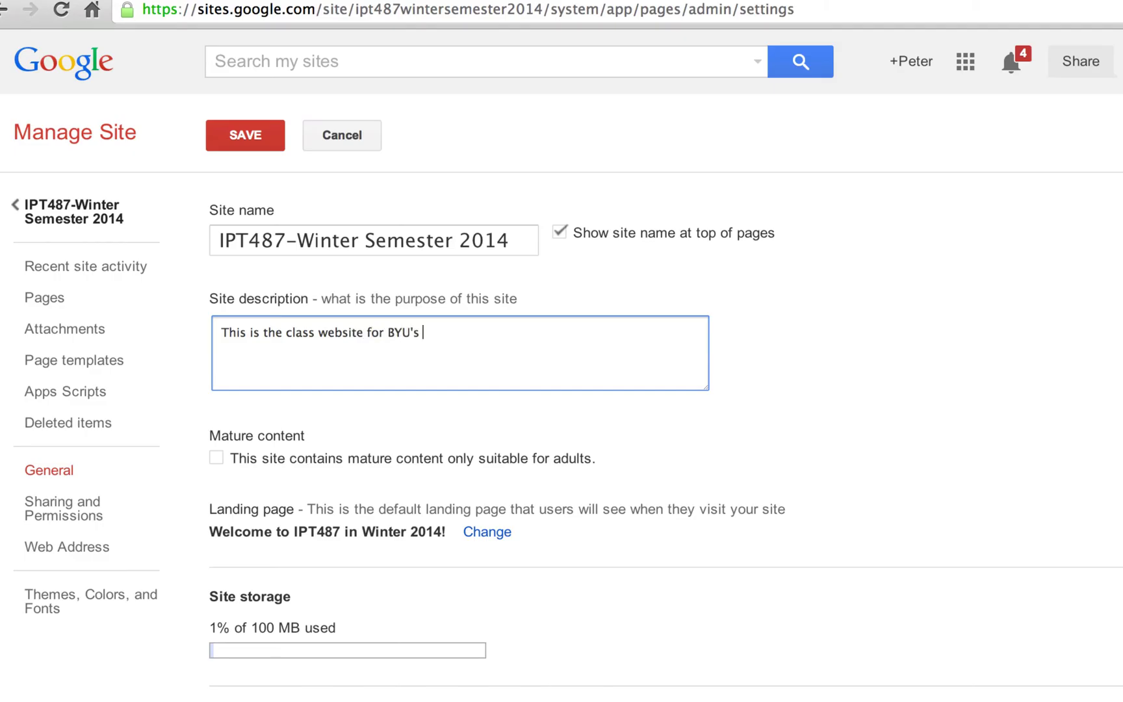
text(IPT487 class!)
Look through the general site settings, keeping the unsaved changes, and check the site storage usage plus the copy, search and statistics options.
scroll(603, 538, down, 3)
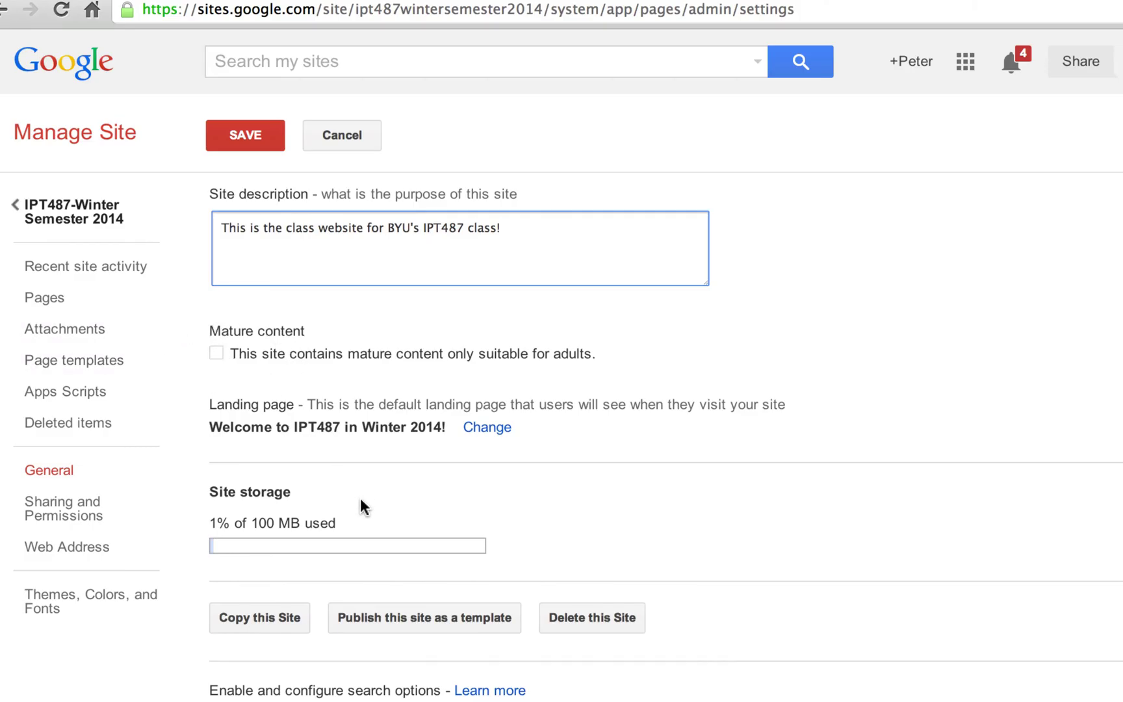
scroll(360, 497, down, 3)
key(super+r)
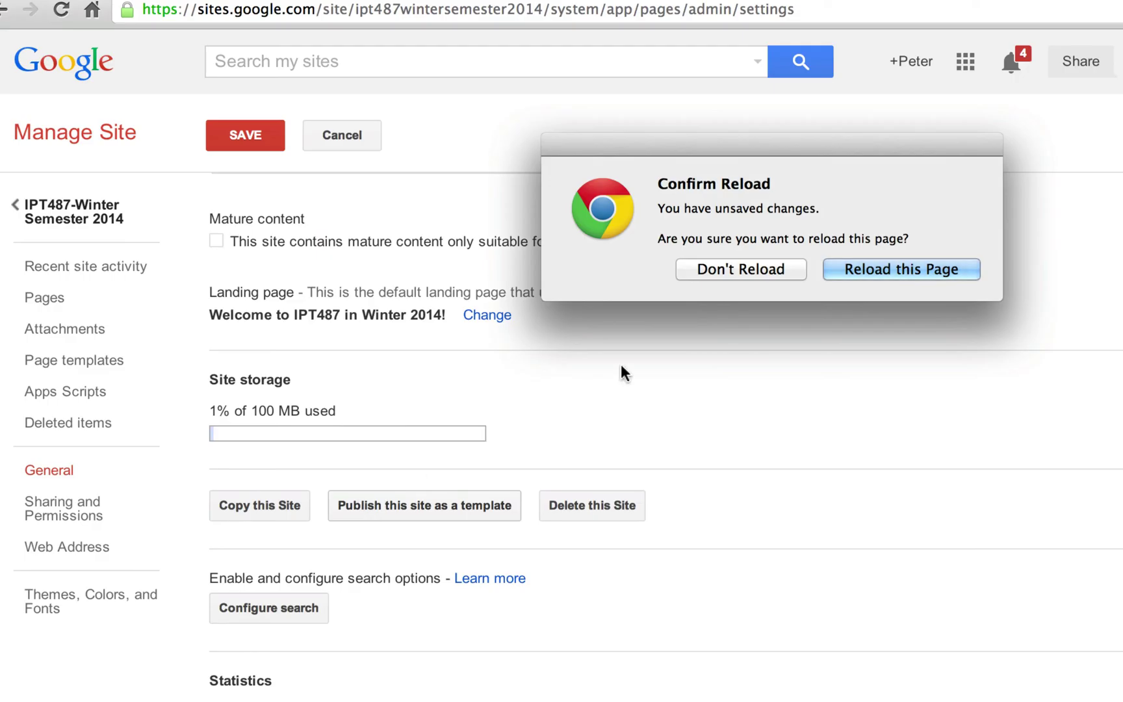
click(767, 267)
scroll(796, 455, down, 3)
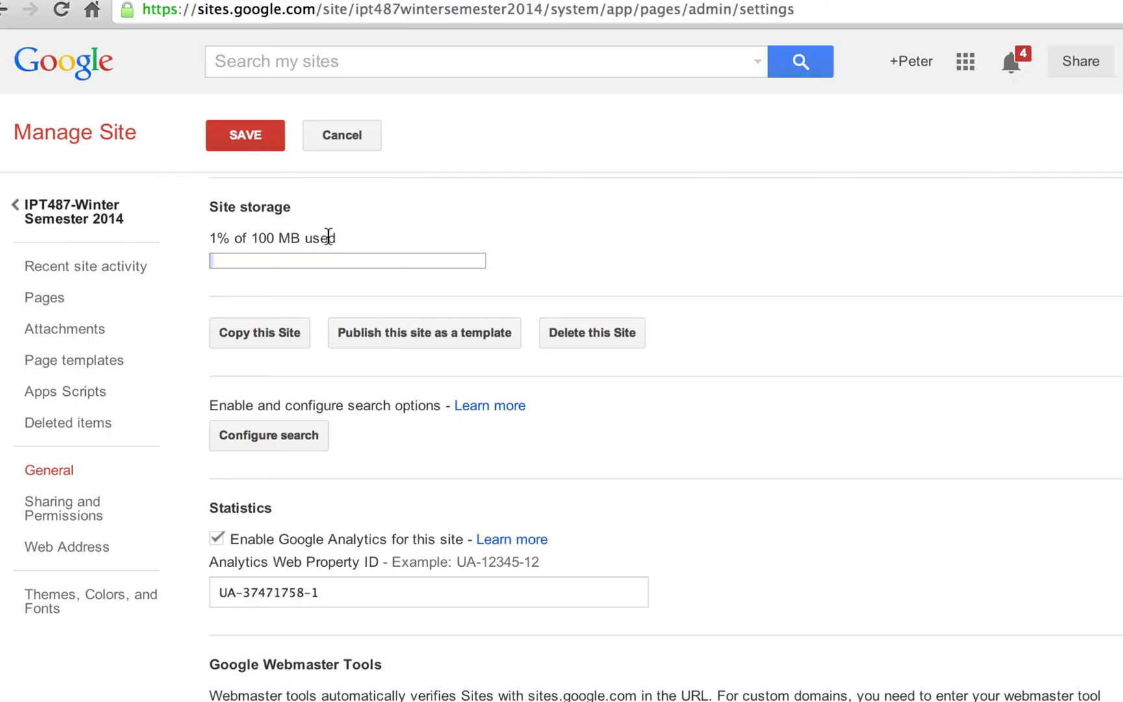
double_click(265, 238)
scroll(334, 278, up, 5)
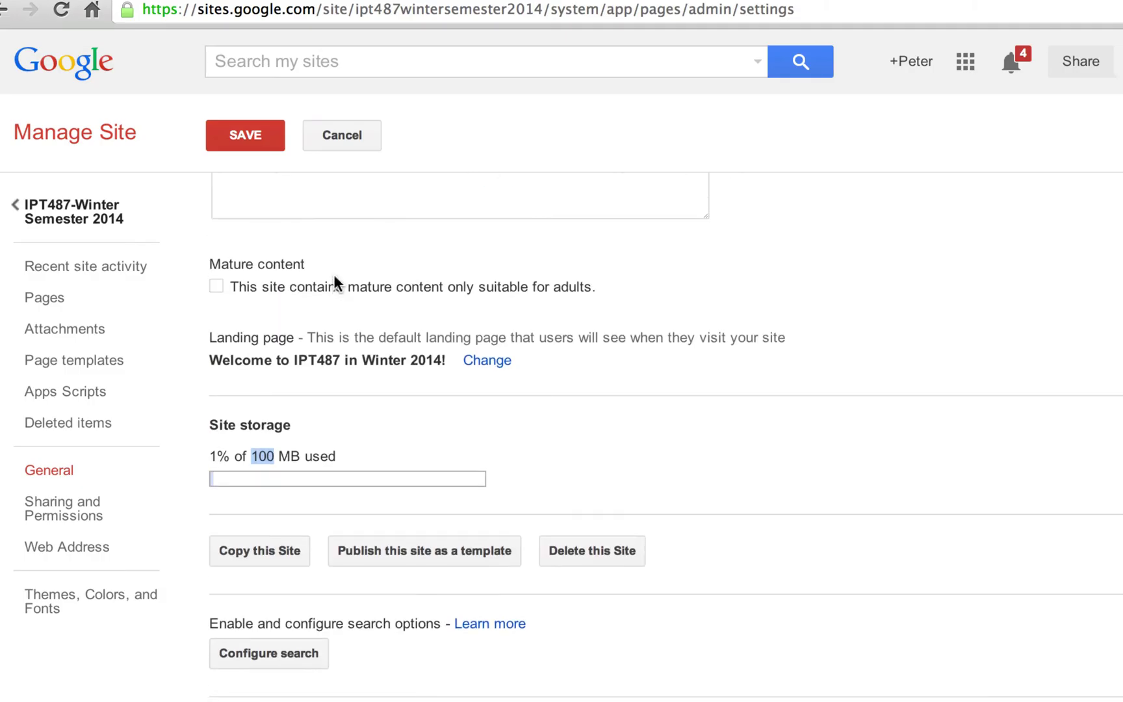
Review the general site settings for search, statistics, Webmaster Tools verification and mobile display, and check the site display language choices without changing them.
scroll(335, 276, down, 5)
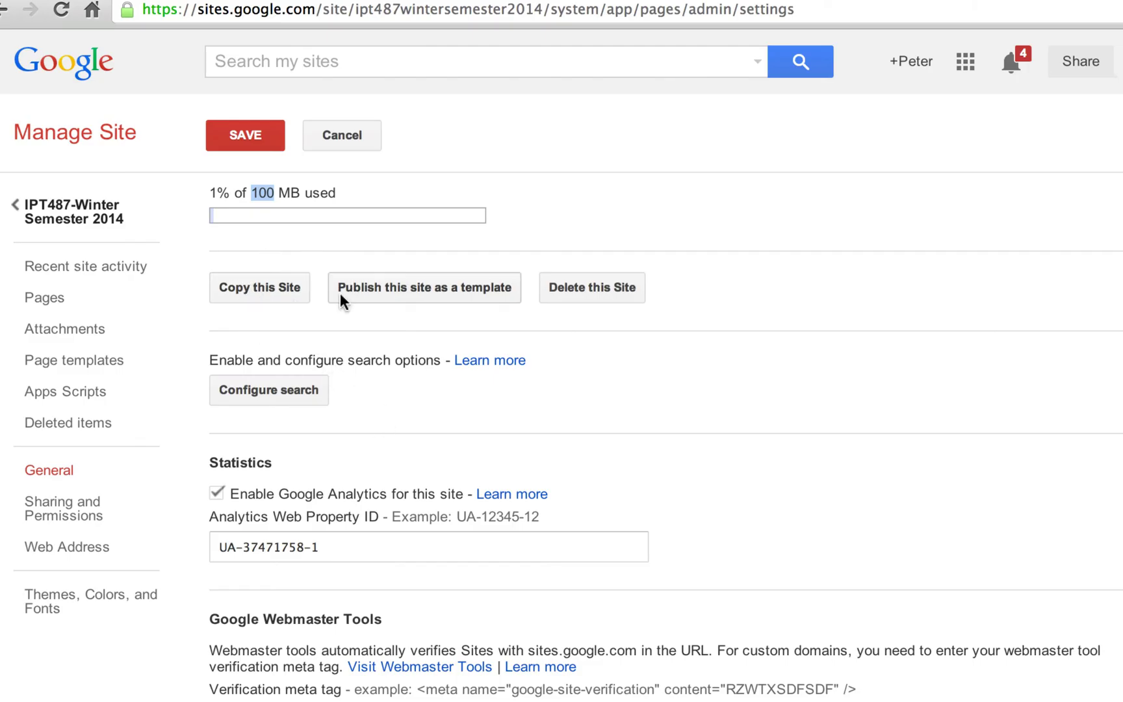
scroll(359, 484, down, 5)
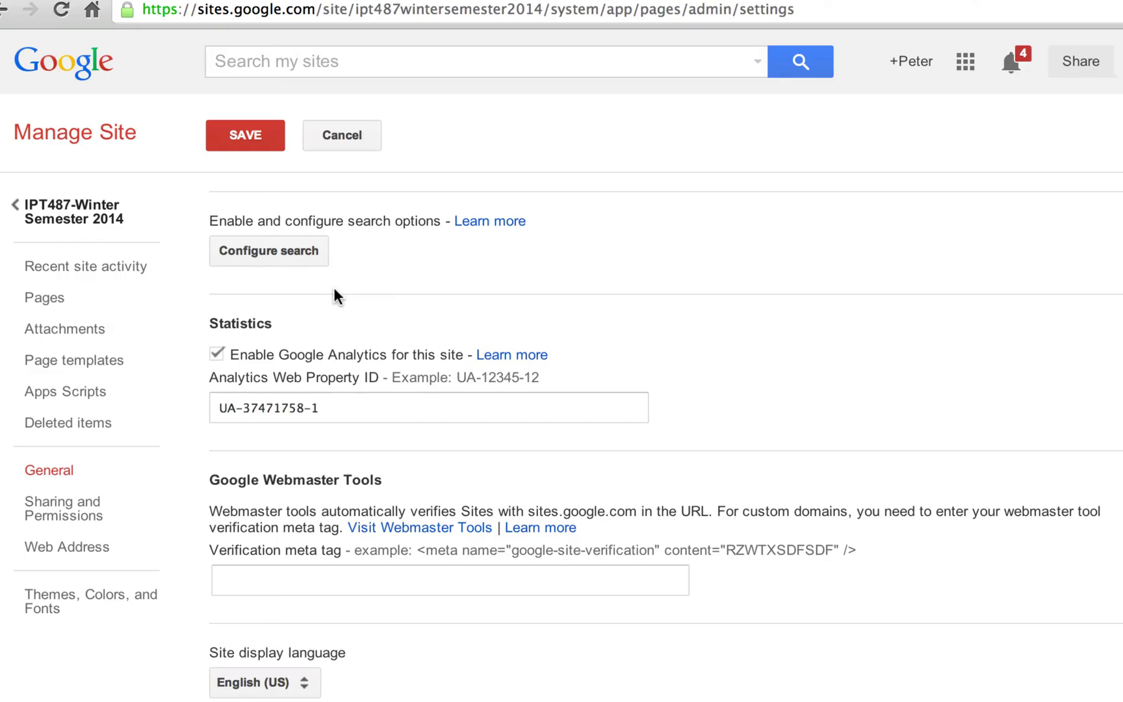
scroll(335, 289, down, 6)
scroll(333, 287, up, 4)
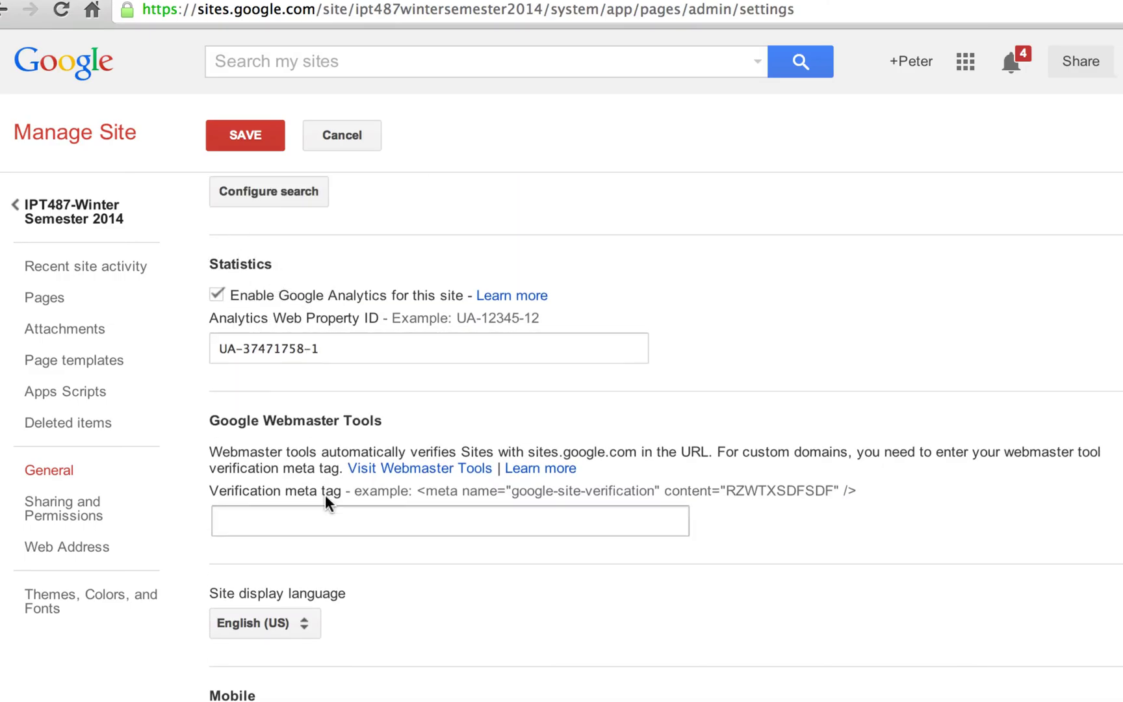
scroll(325, 495, down, 4)
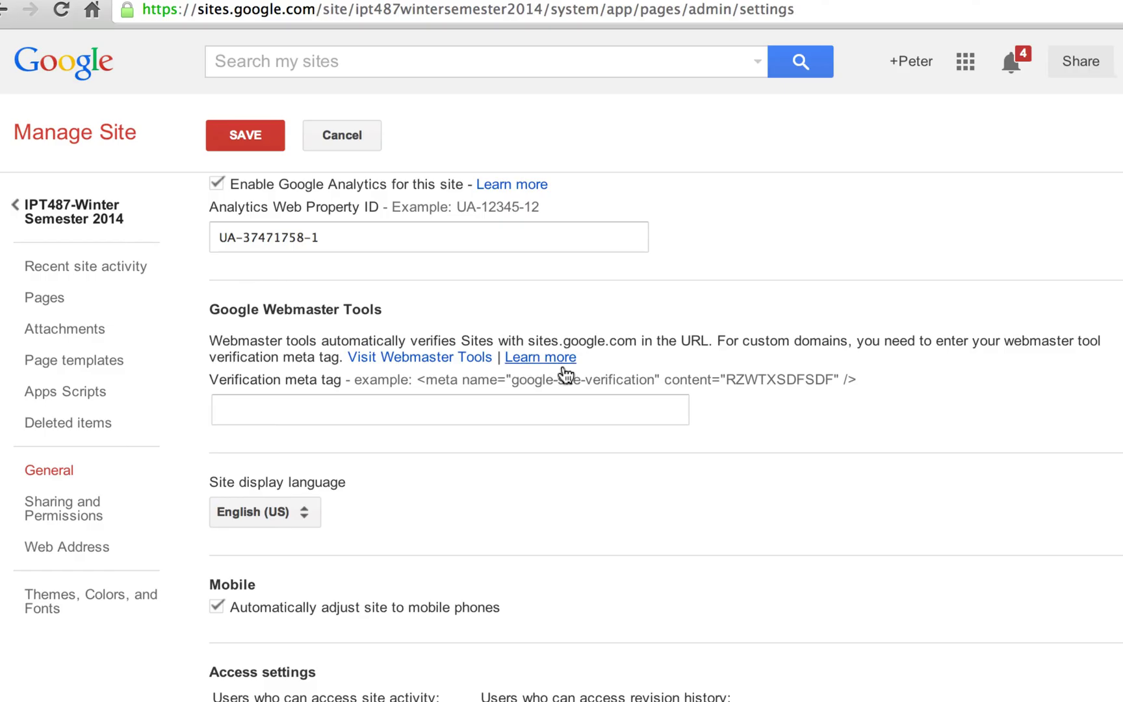
click(288, 522)
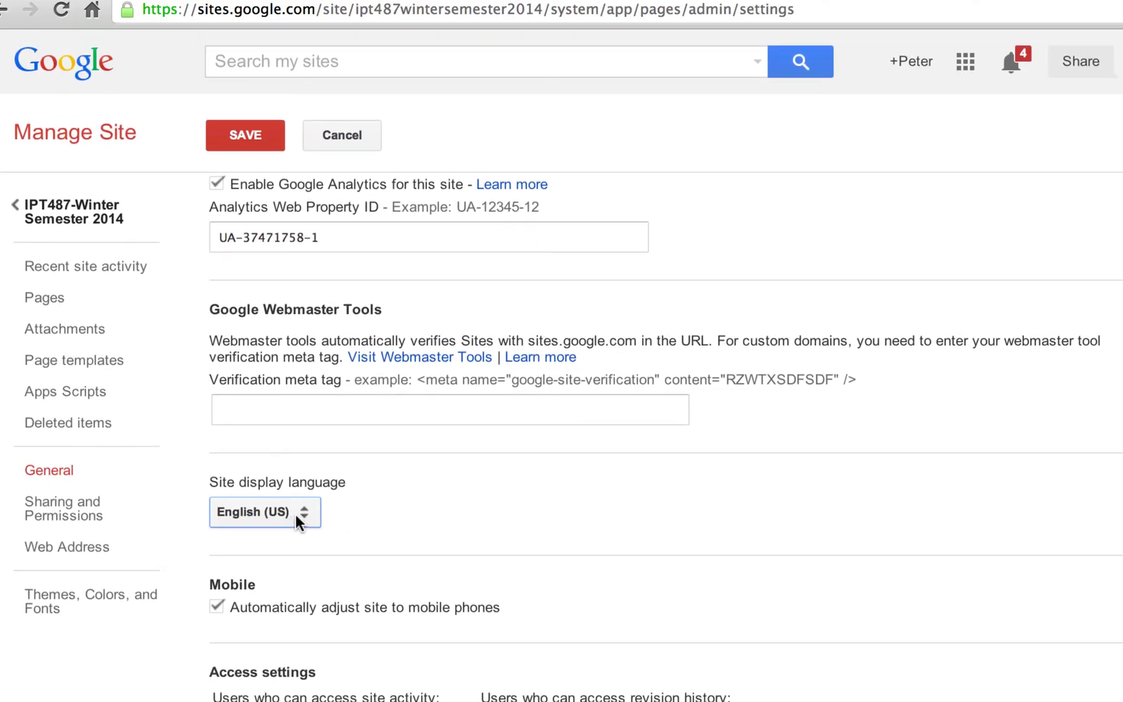
click(295, 513)
click(497, 510)
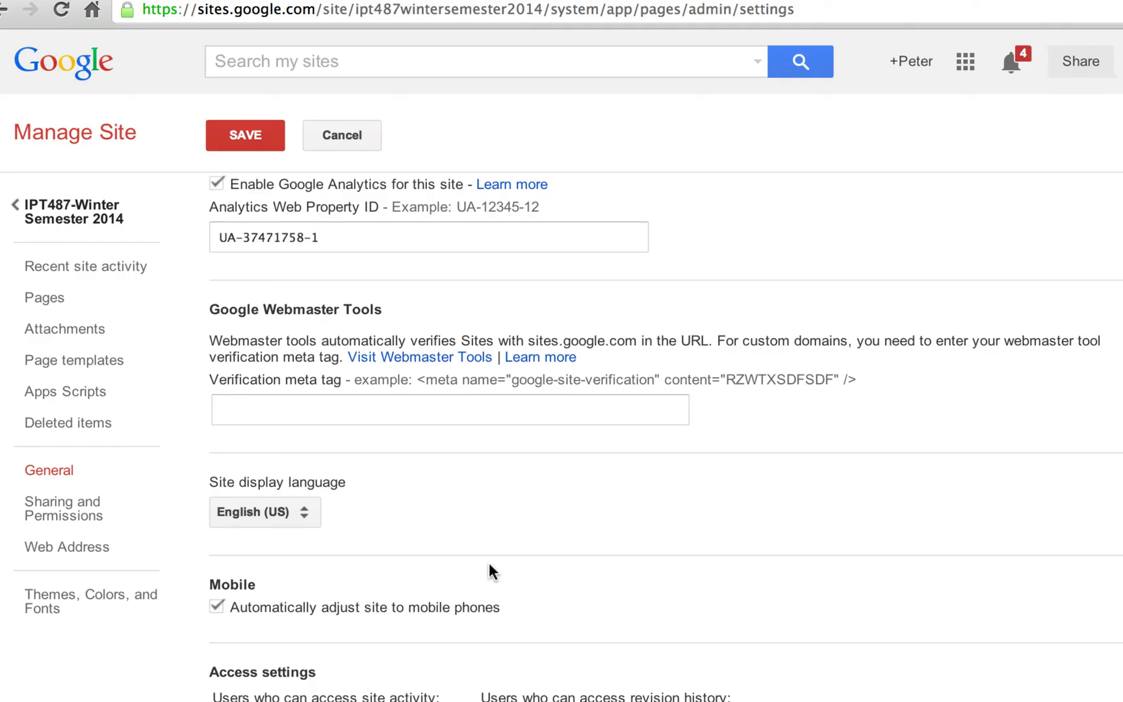
Highlight the Analytics Web Property ID in the statistics settings, and consult the help article "Configure Google Analytics for Google Sites".
scroll(489, 562, up, 3)
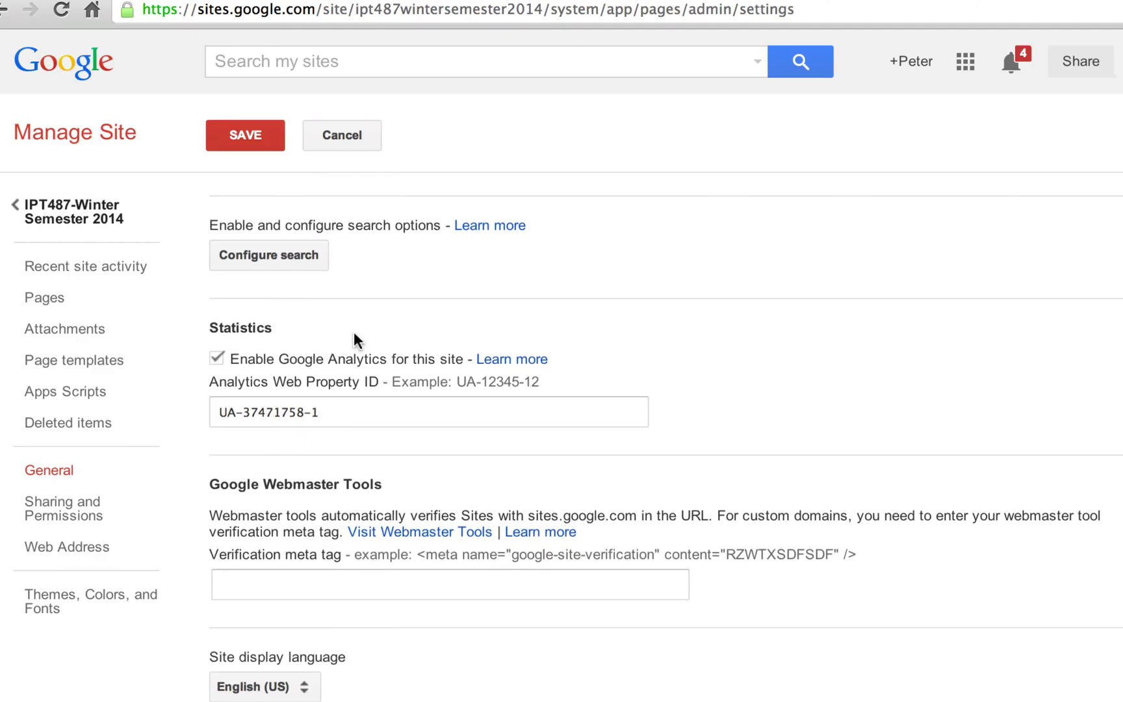
scroll(355, 339, up, 2)
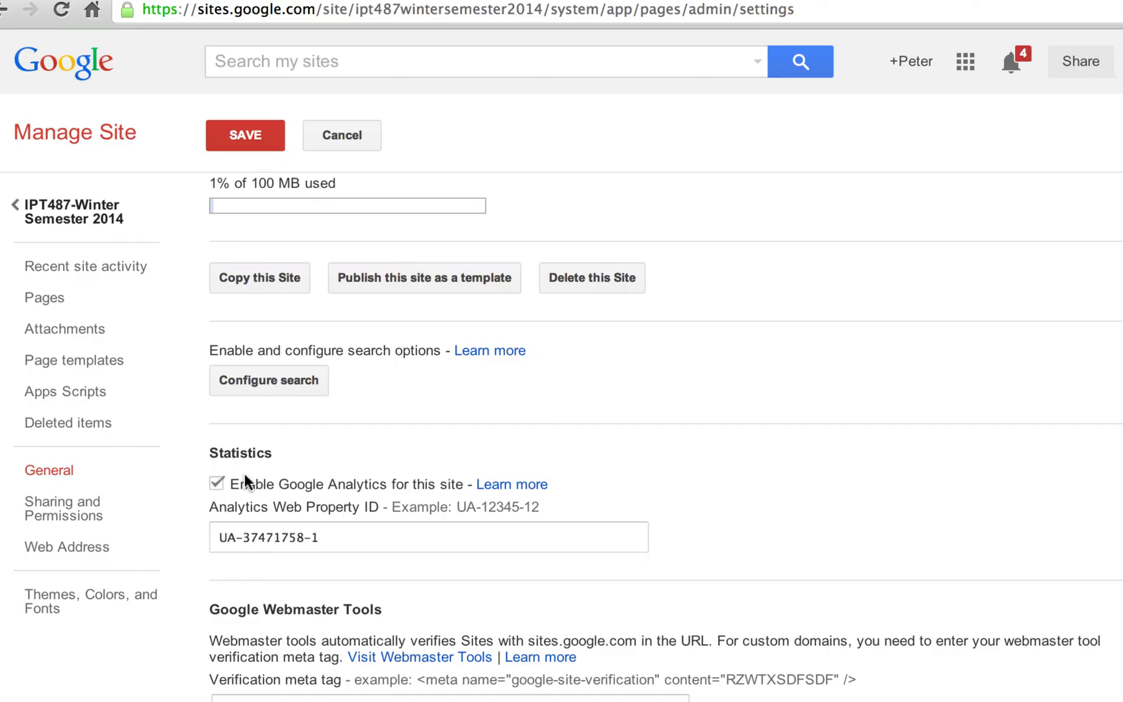
drag(220, 535, 343, 534)
click(513, 484)
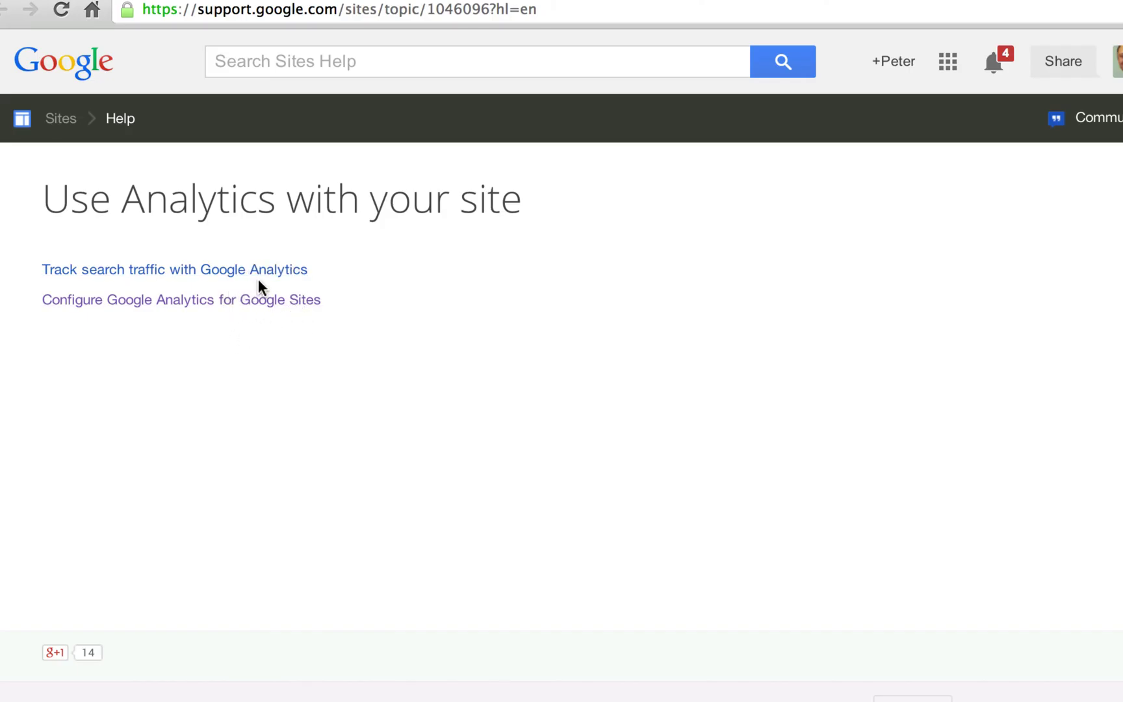
click(285, 305)
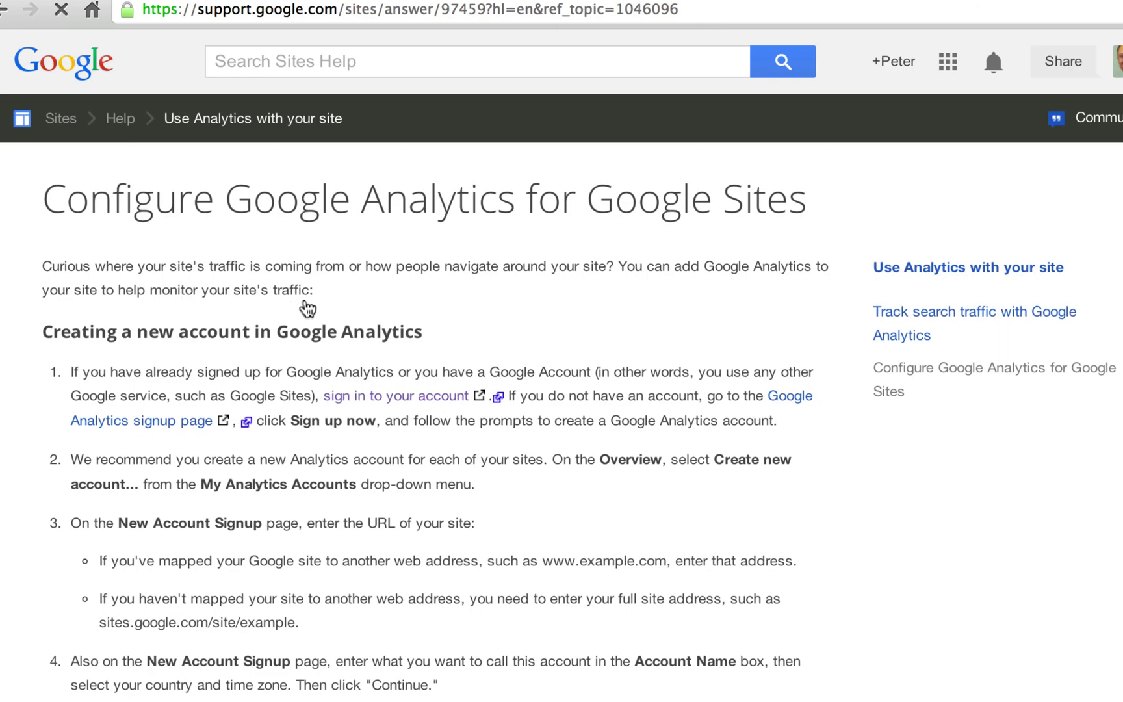
scroll(556, 483, down, 5)
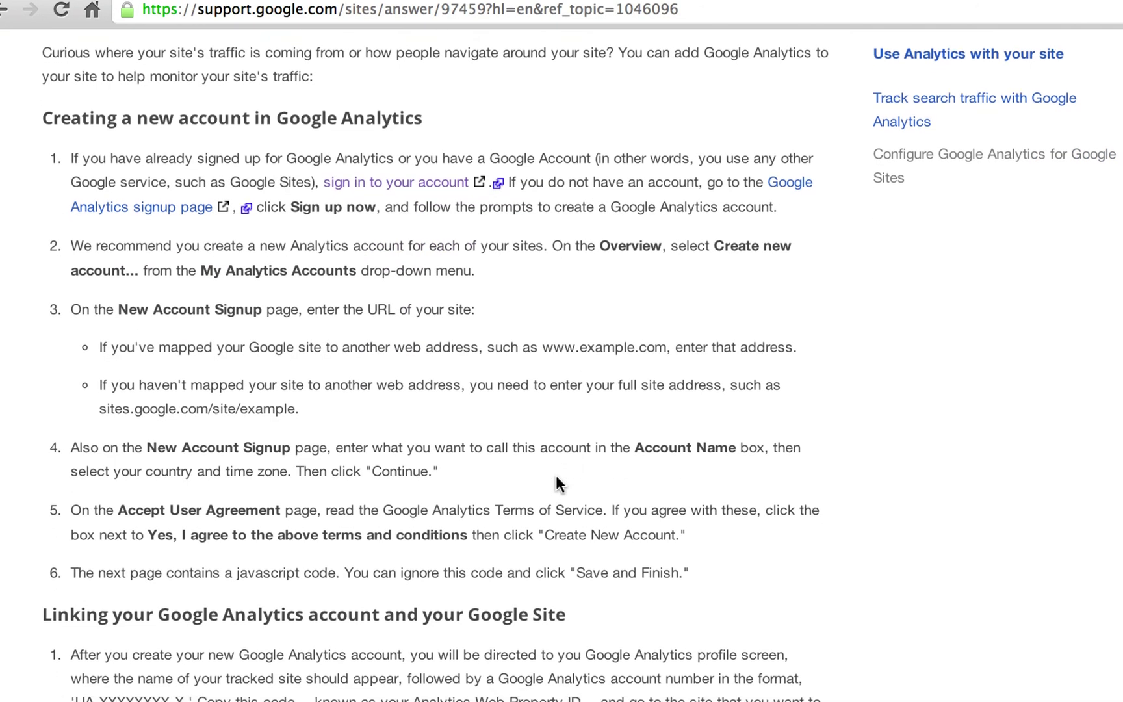
scroll(556, 477, down, 5)
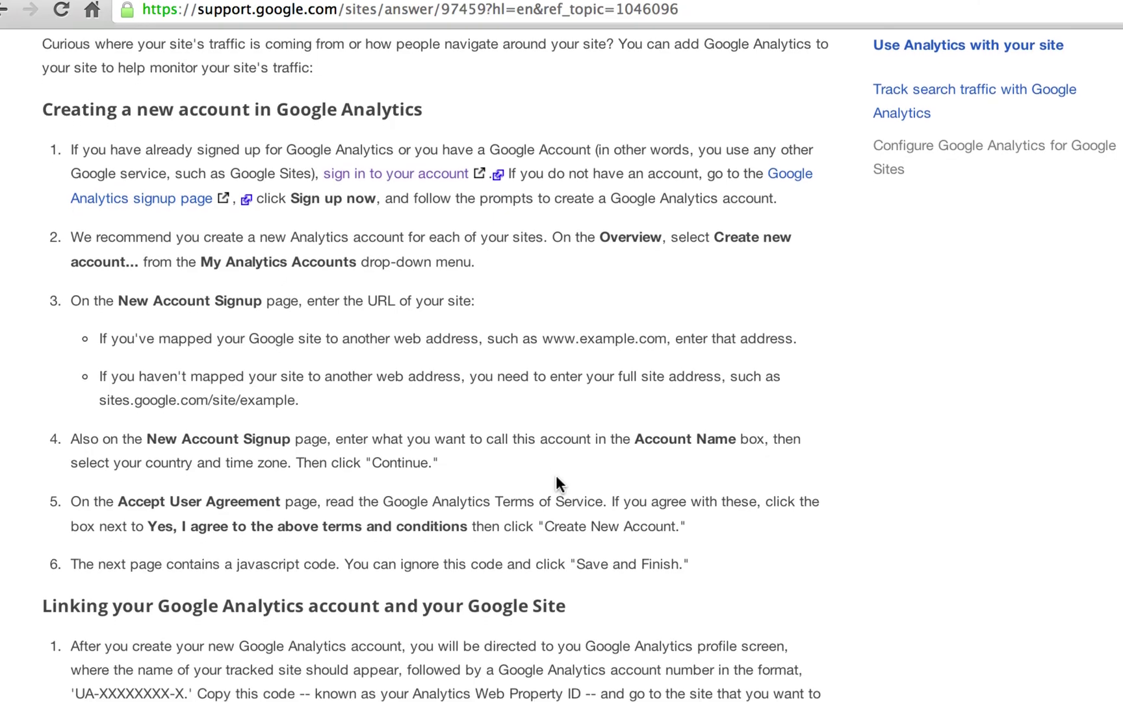
scroll(556, 478, up, 10)
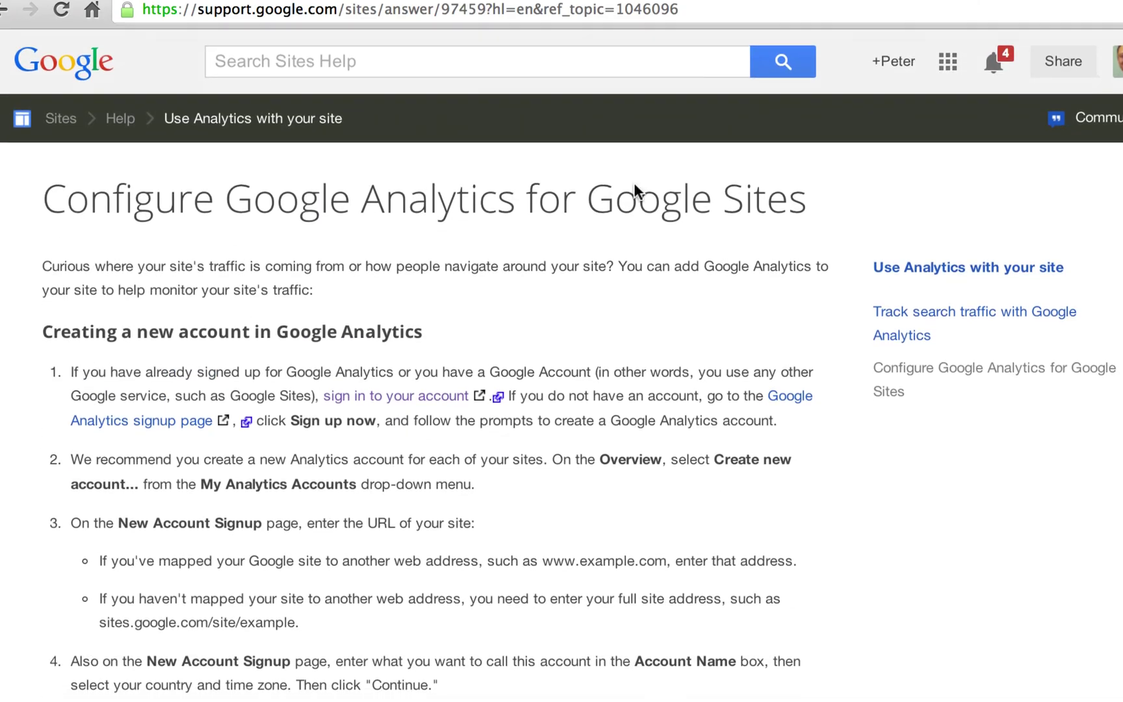
Search the web for "google analytics", open its official website and access the Google Analytics accounts overview.
click(692, 7)
text(g)
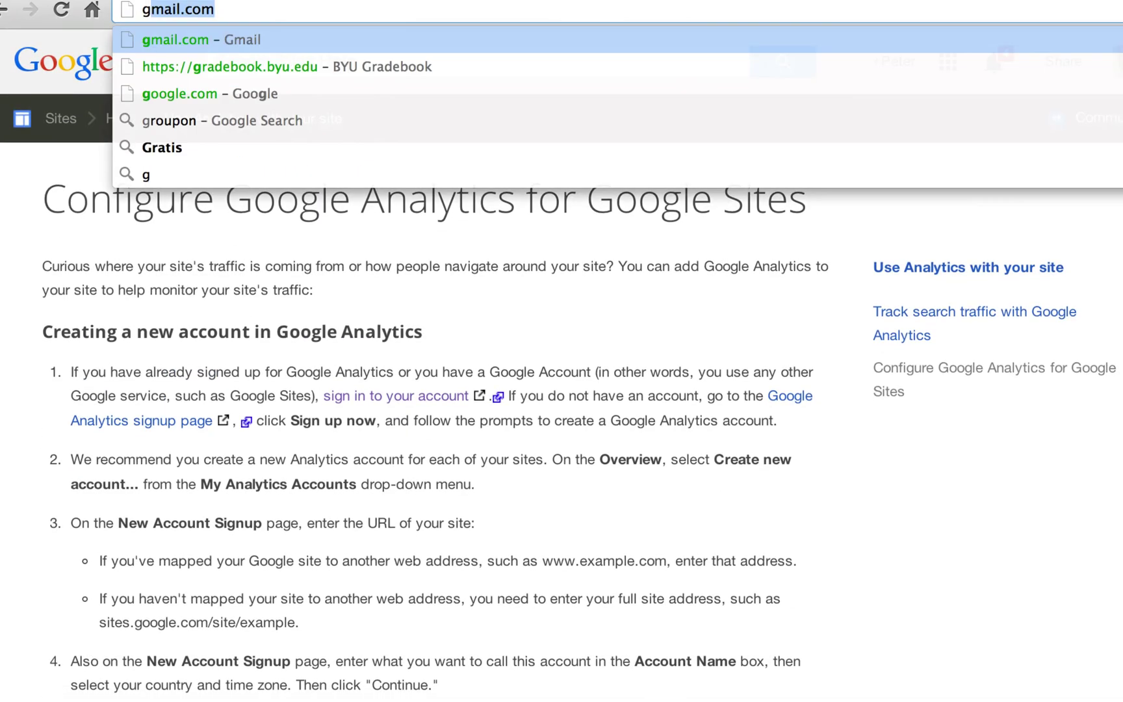
text(oogle an)
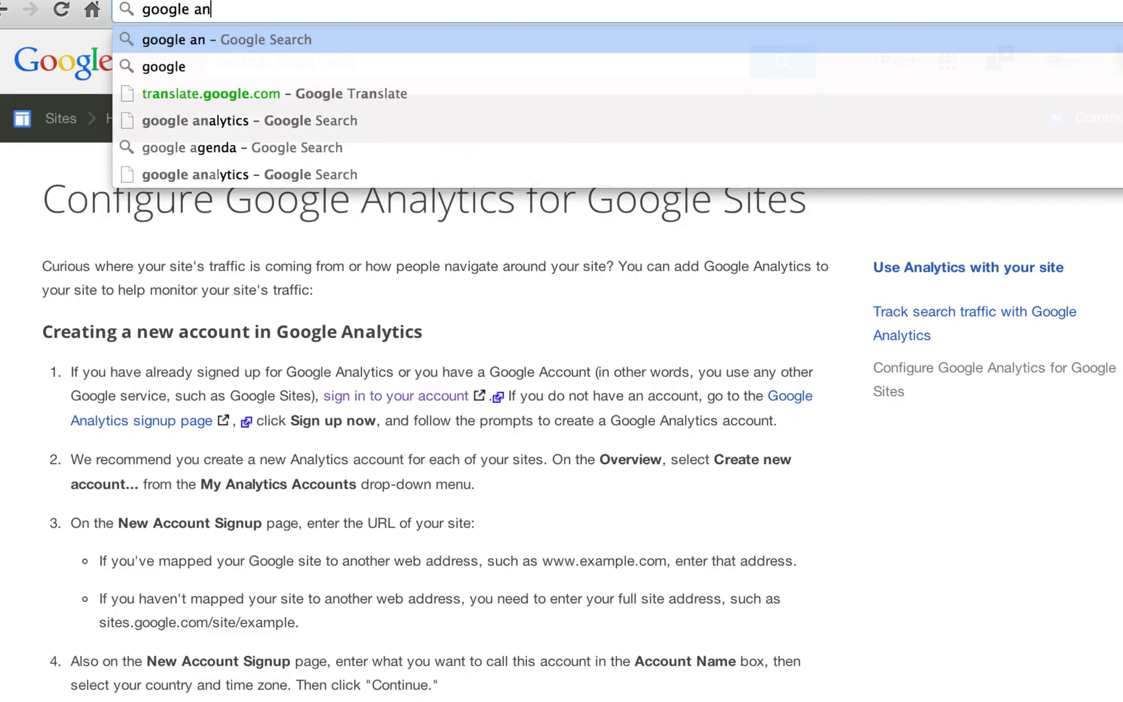
text(alytics)
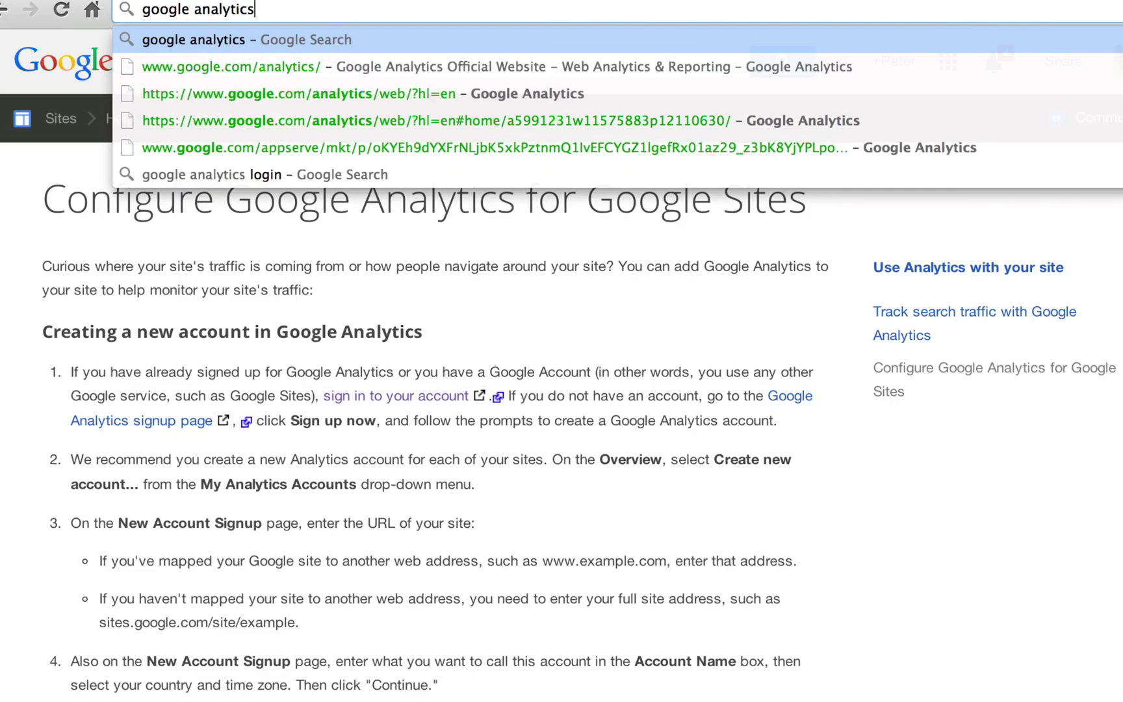
key(Return)
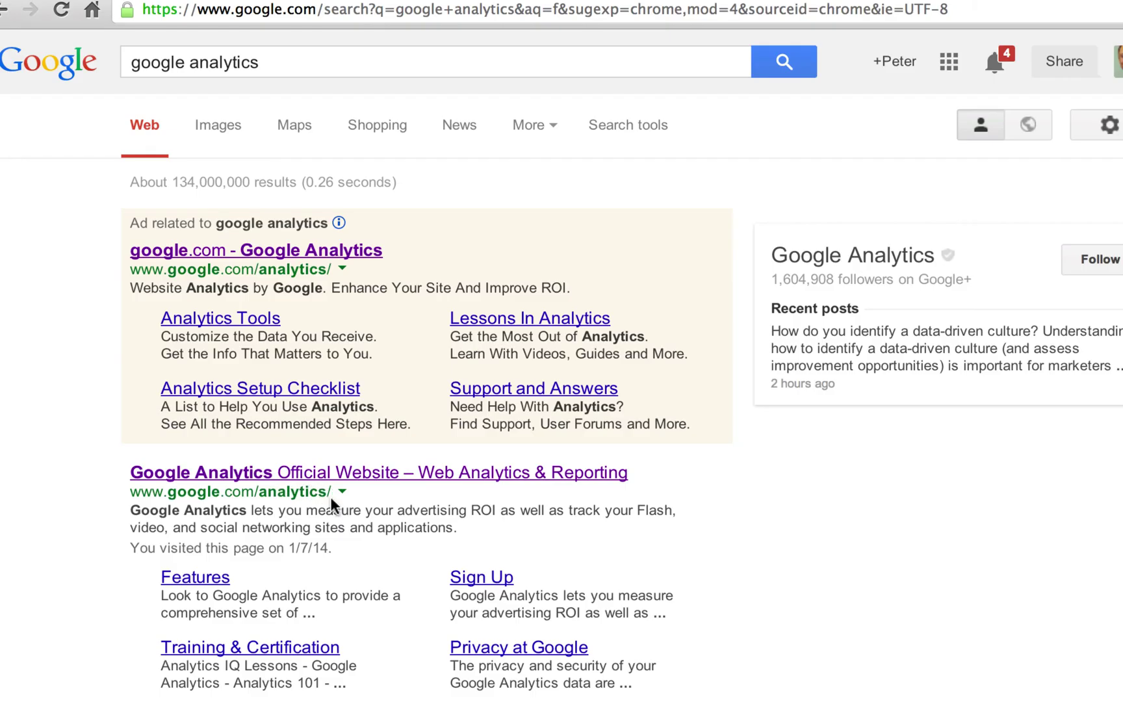
click(363, 477)
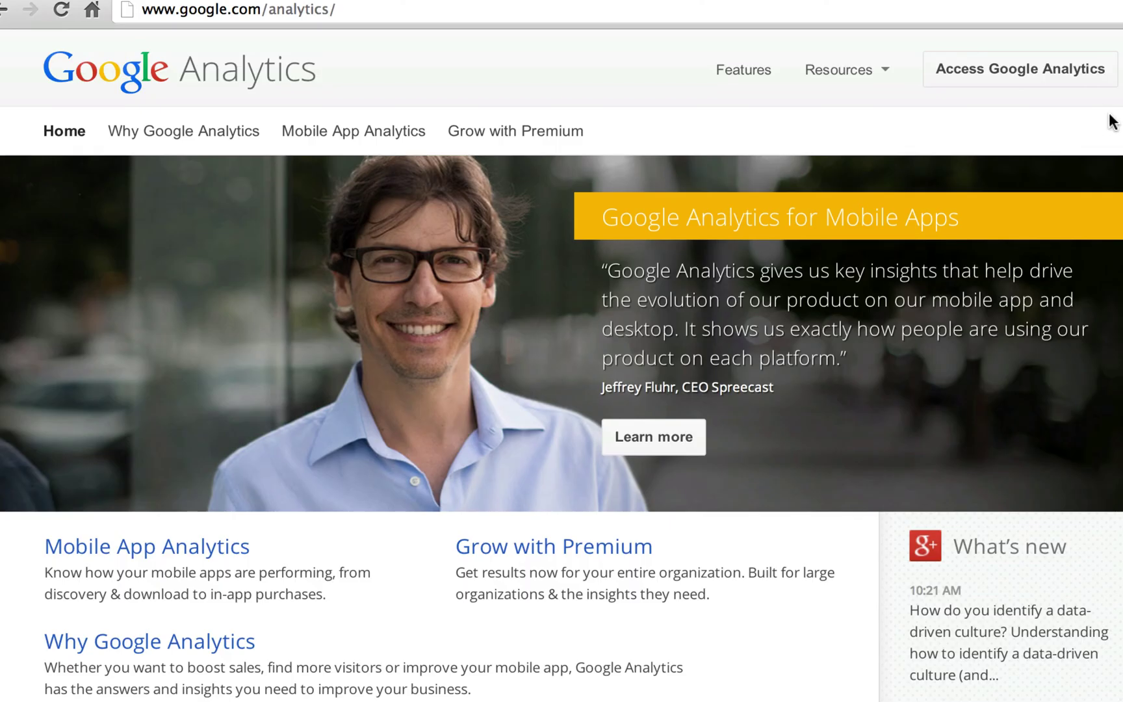
click(1023, 79)
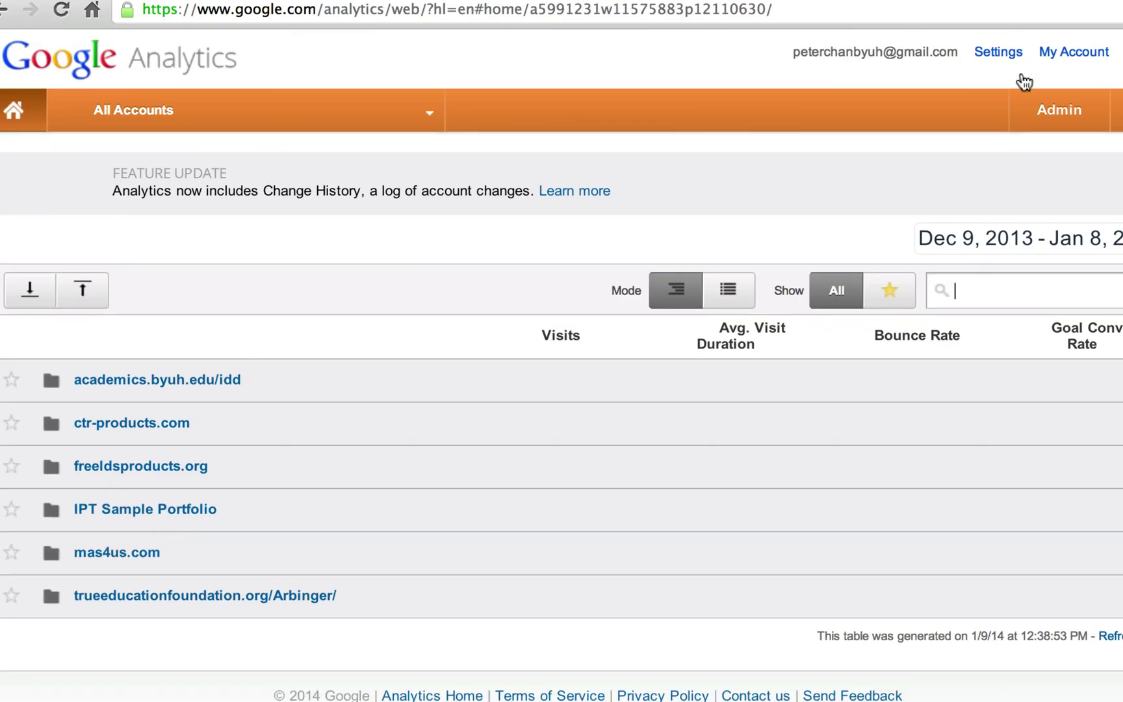